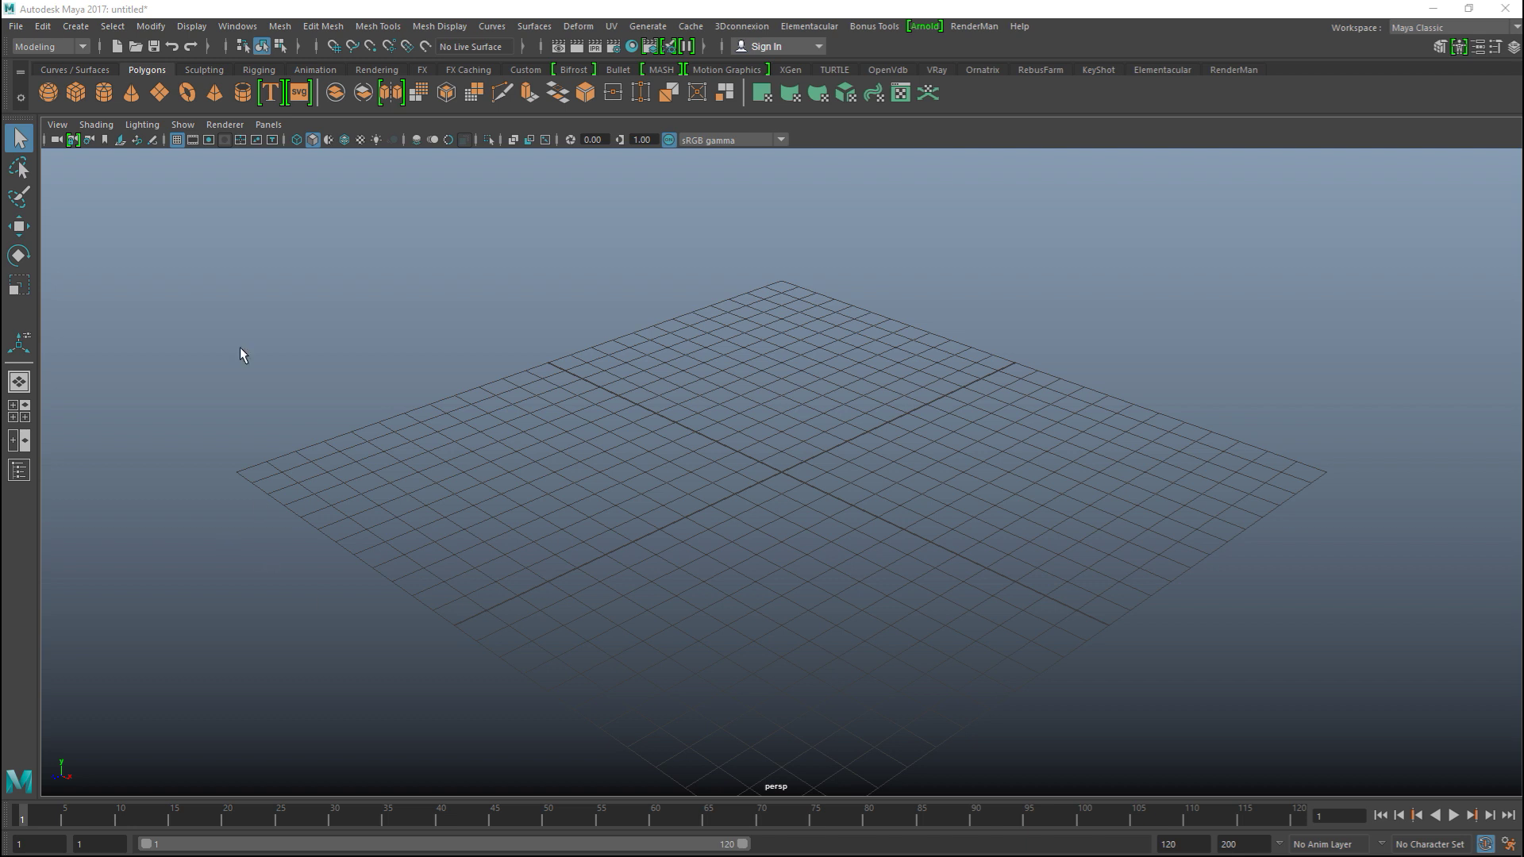
# Create a polygon cylinder at the grid centre from the Polygons shelf
pyautogui.click(104, 101)
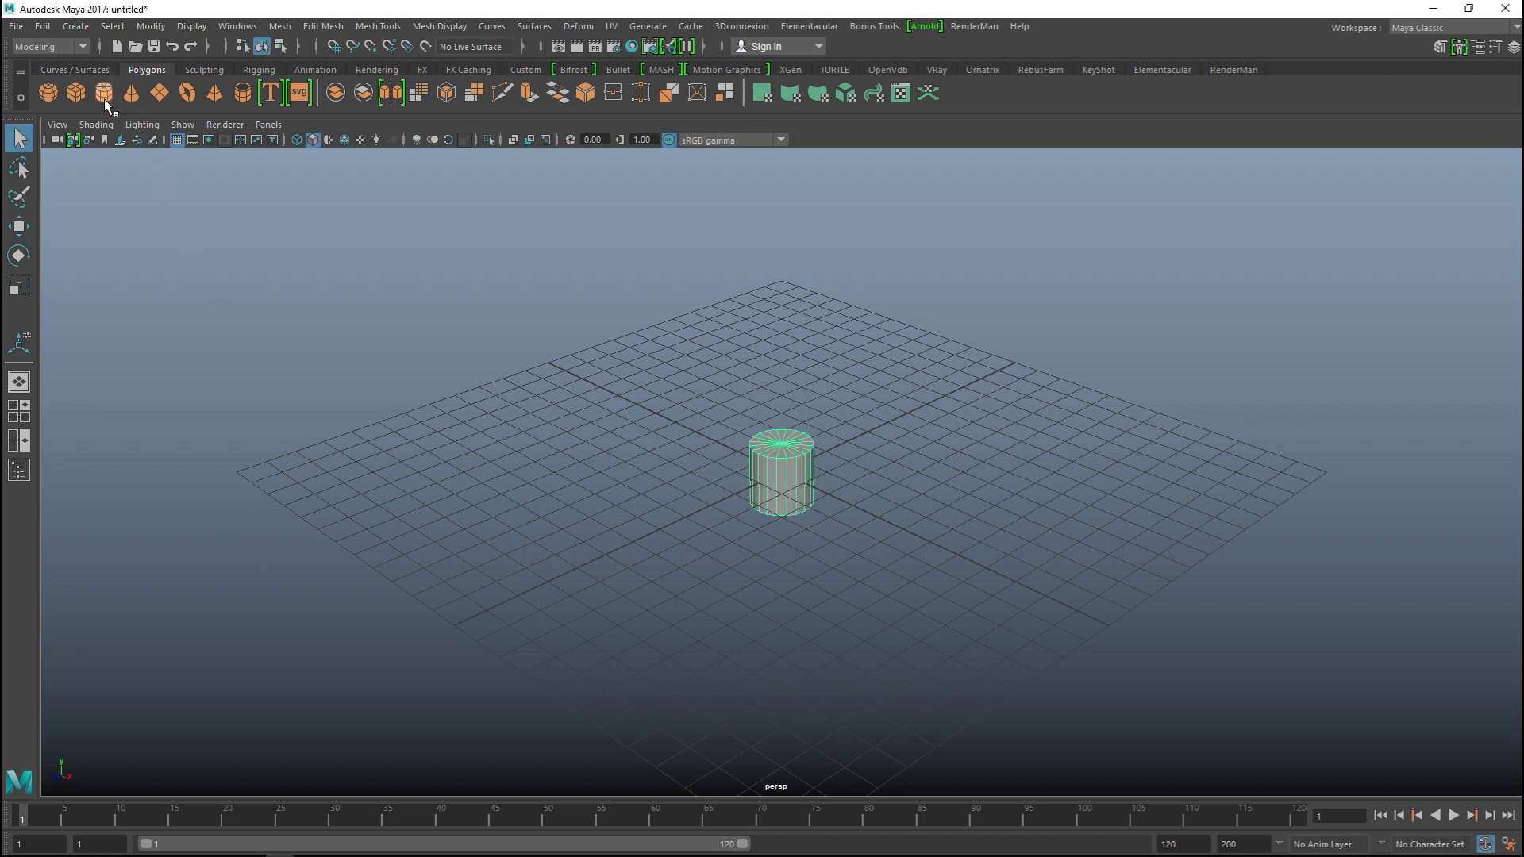
# Set polyCylinder1's Subdivisions Height to 10 and return to the four-view layout
pyautogui.press('5')
pyautogui.moveTo(876, 596)
pyautogui.keyDown('alt'); pyautogui.mouseDown()
pyautogui.moveTo(873, 563)
pyautogui.moveTo(892, 612)
pyautogui.mouseUp(); pyautogui.keyUp('alt')
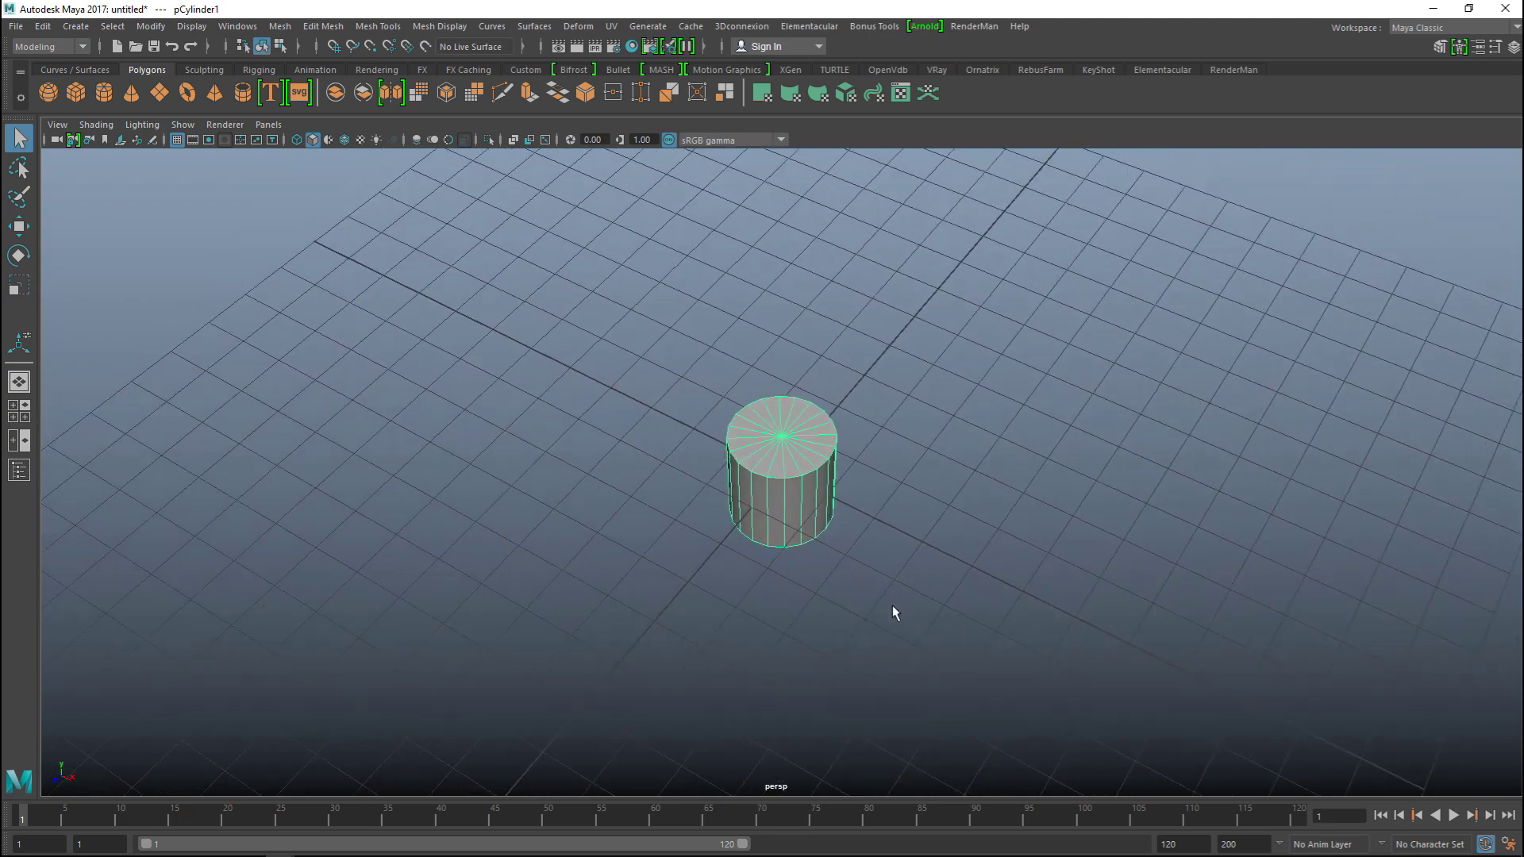
pyautogui.hotkey('ctrl', 'a')
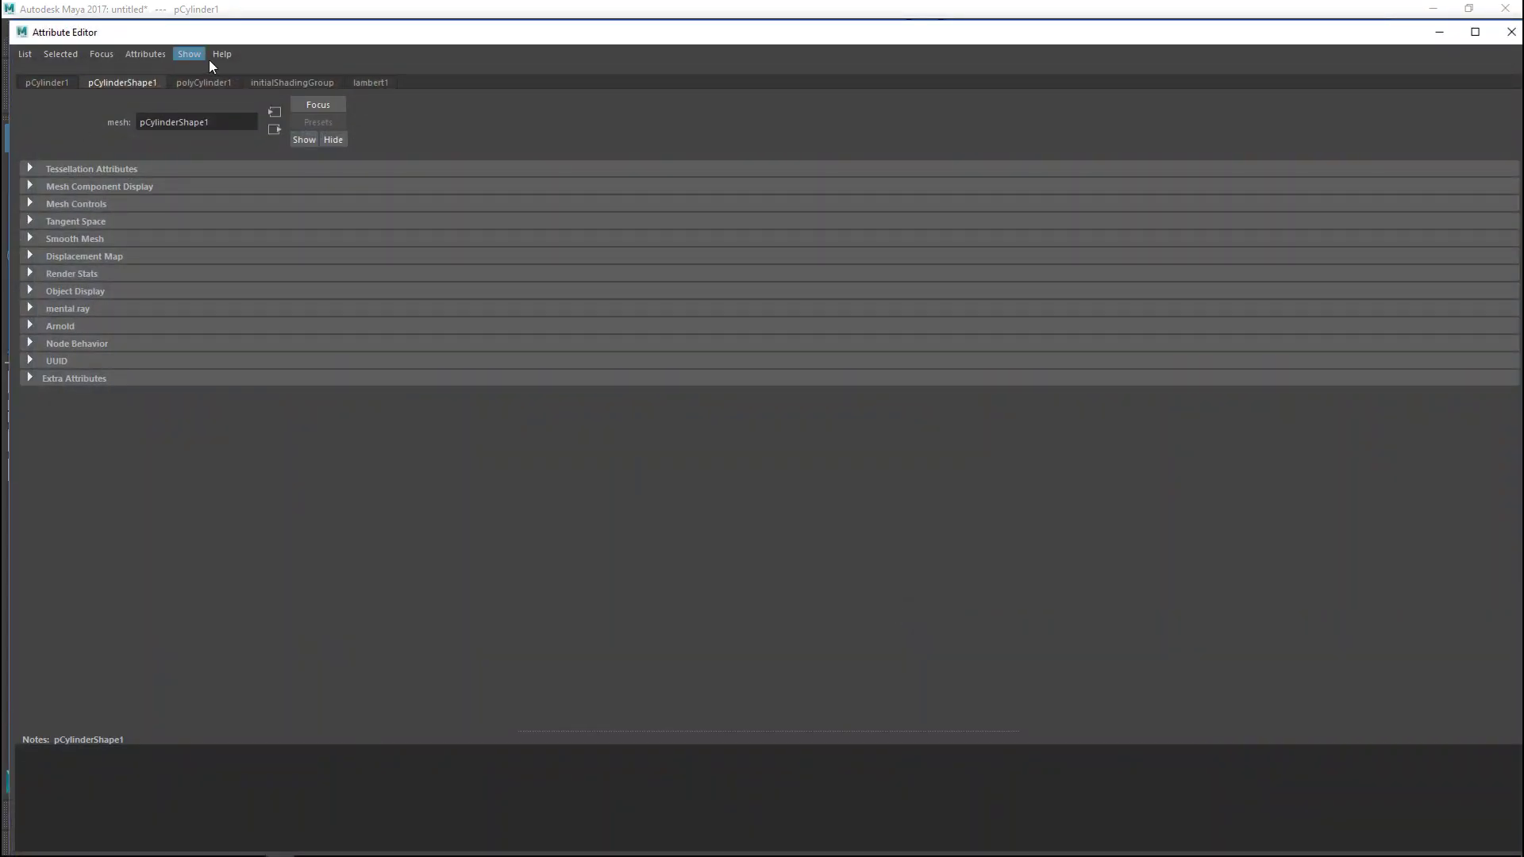
pyautogui.click(205, 82)
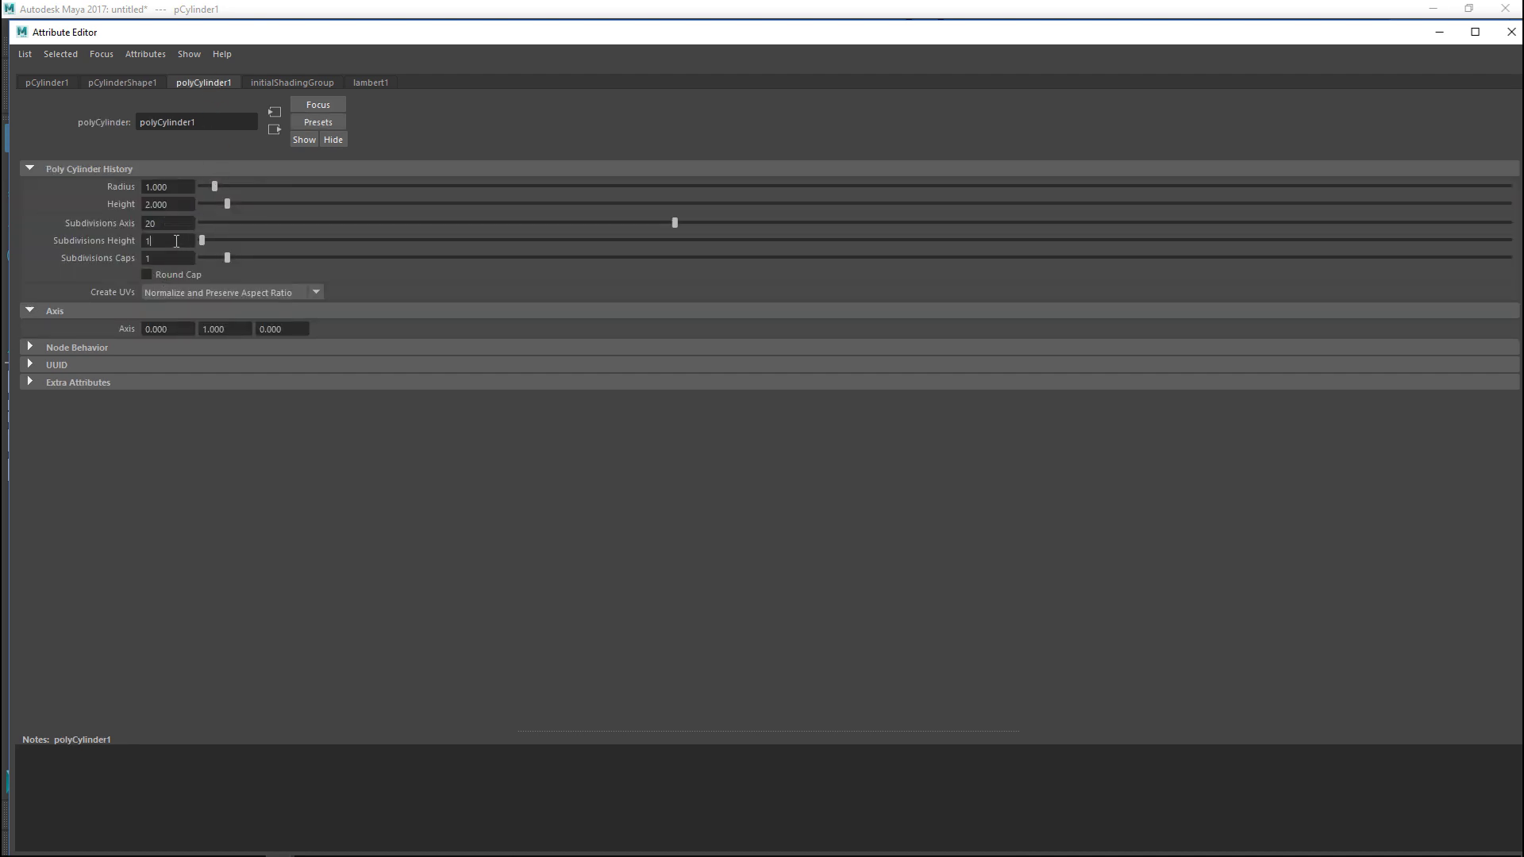
pyautogui.write('10')
pyautogui.press('Return')
pyautogui.click(1439, 32)
pyautogui.scroll(2, 837, 608)
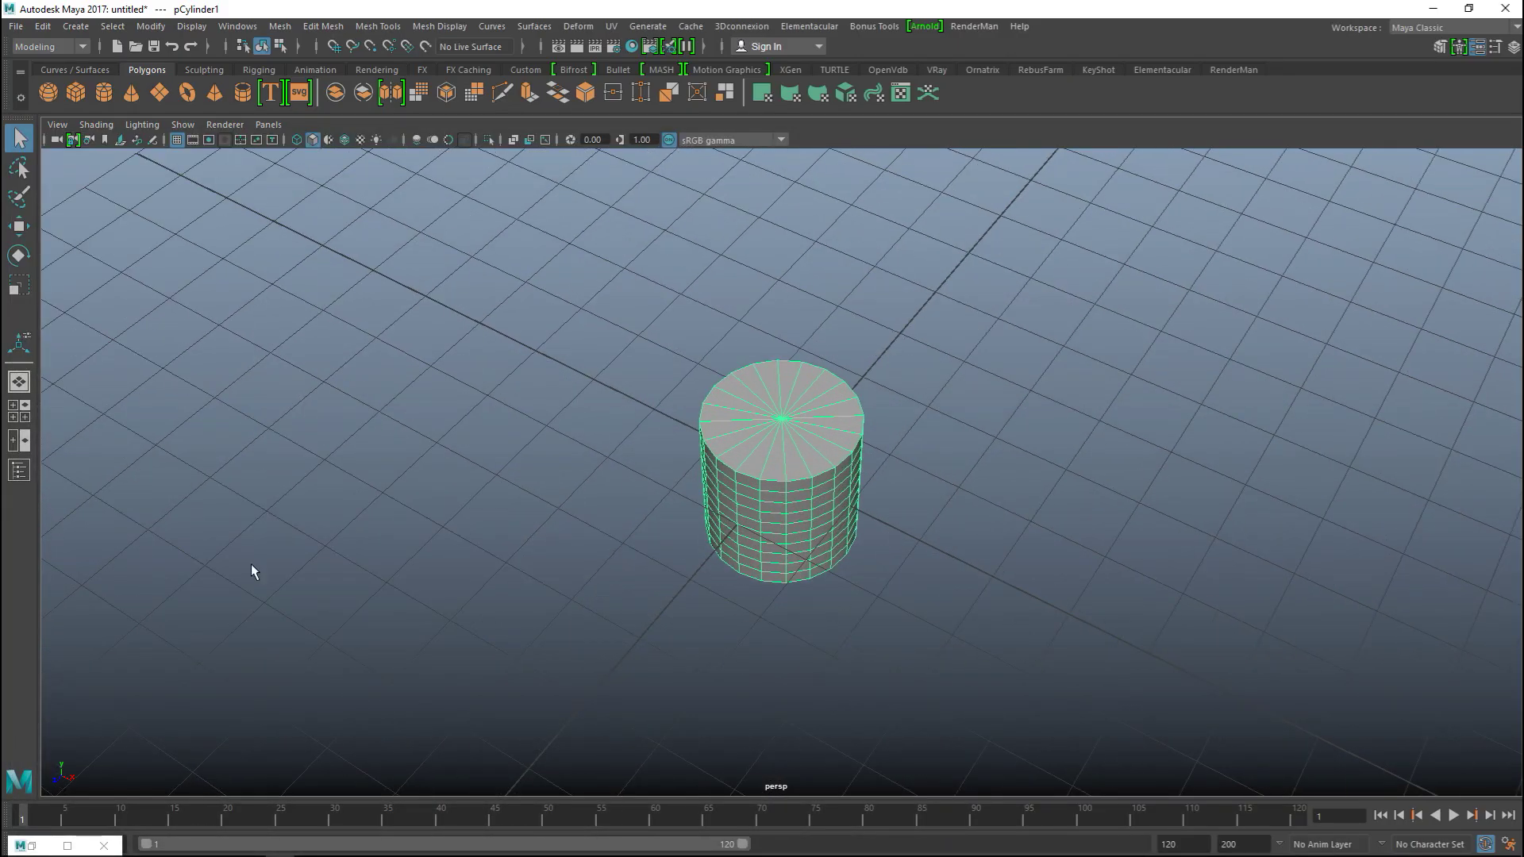
pyautogui.click(19, 410)
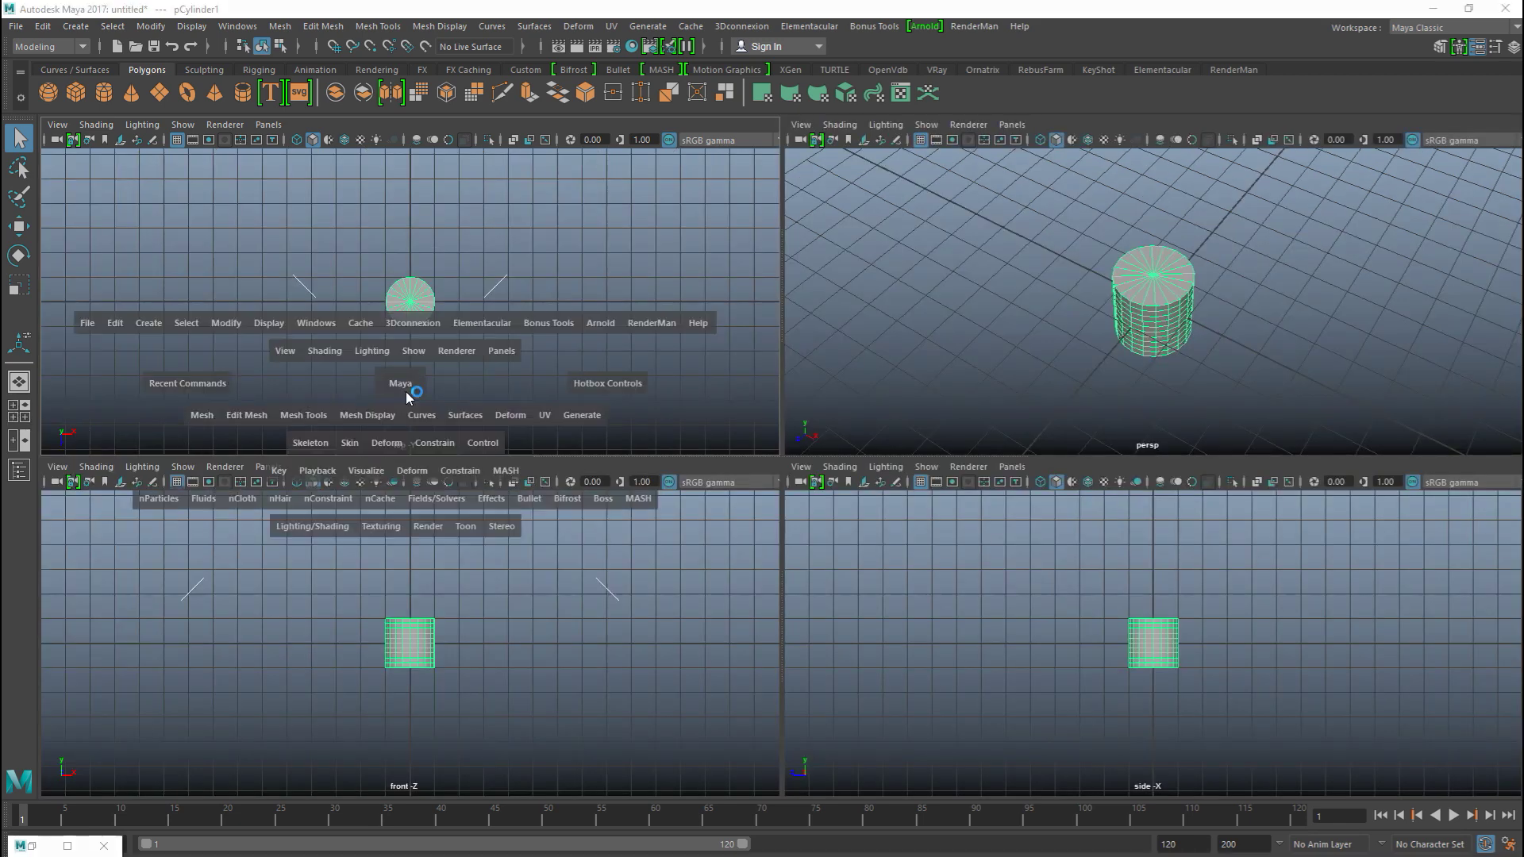
# In top view, delete the cylinder's lower-half faces and cap faces, leaving a half-round arc wall
pyautogui.press('space')
pyautogui.moveTo(789, 452); pyautogui.dragTo(805, 414, button='right')
pyautogui.moveTo(614, 541); pyautogui.dragTo(982, 474)
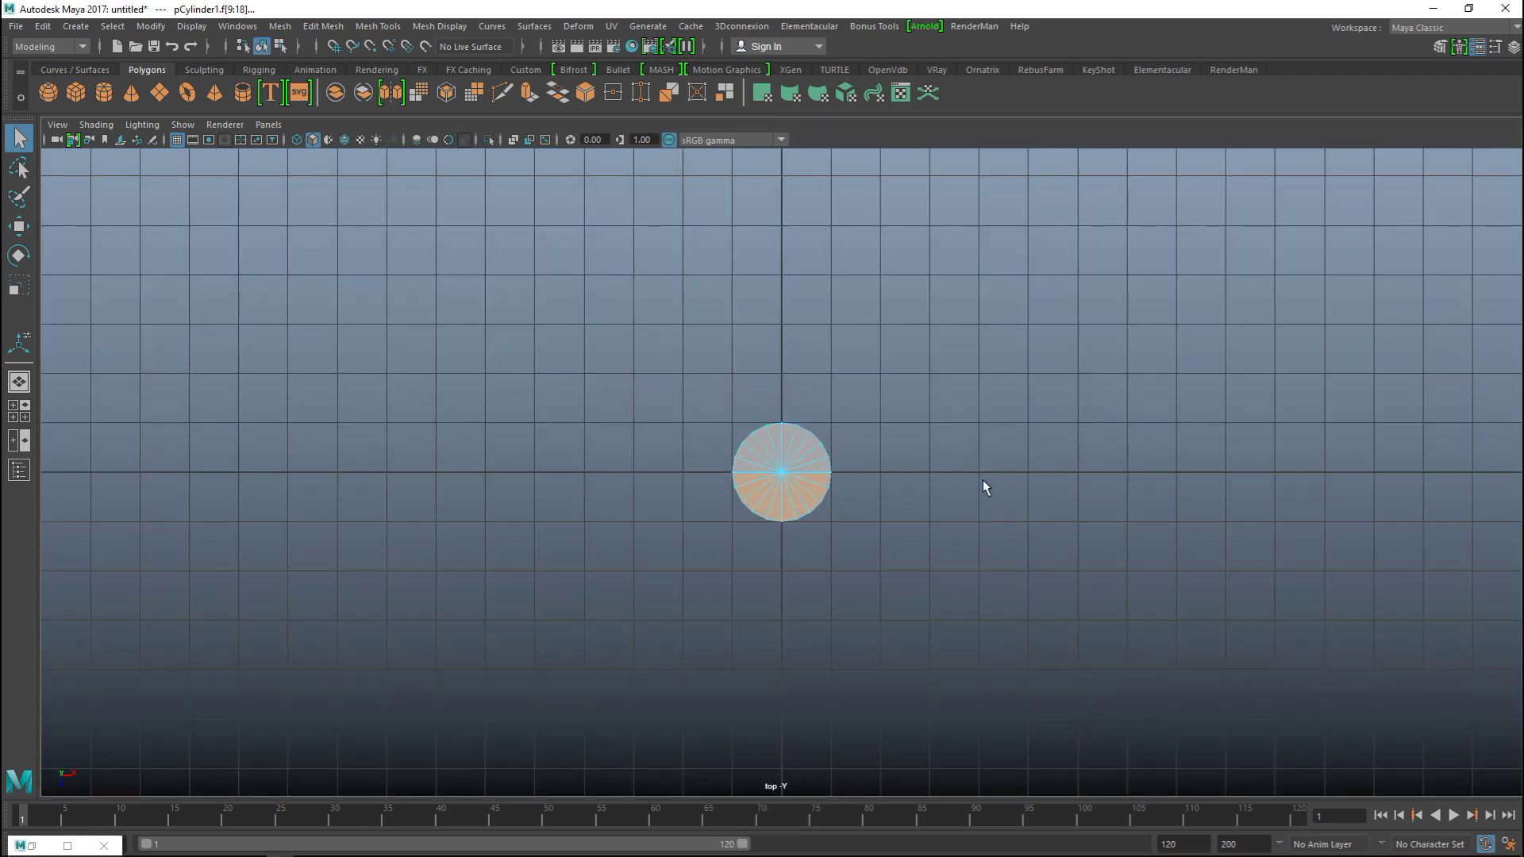
pyautogui.press('Delete')
pyautogui.scroll(6, 833, 591)
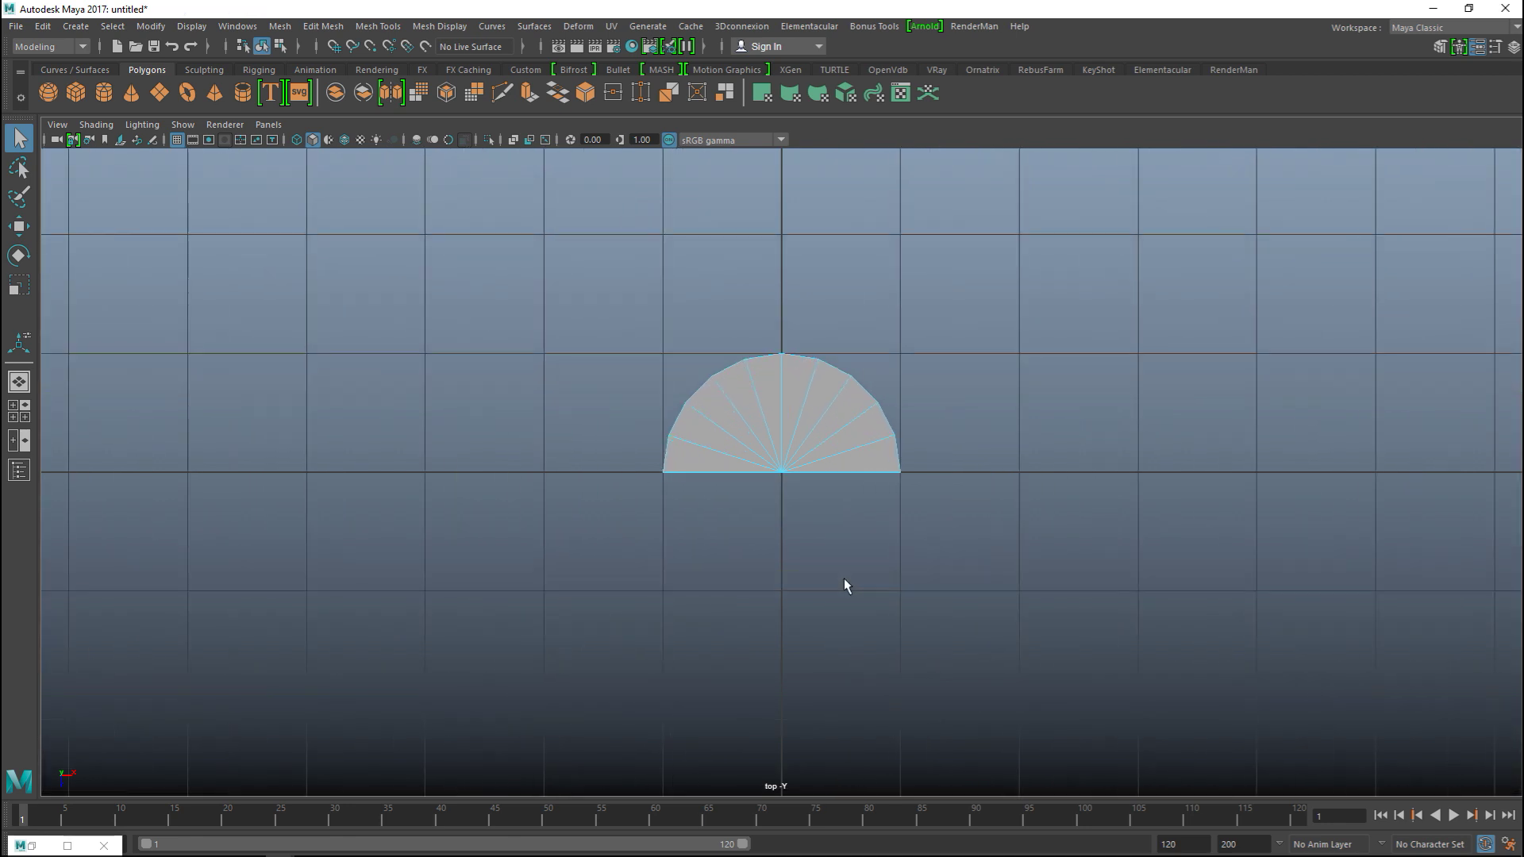
pyautogui.moveTo(757, 411); pyautogui.dragTo(871, 411)
pyautogui.press('Delete')
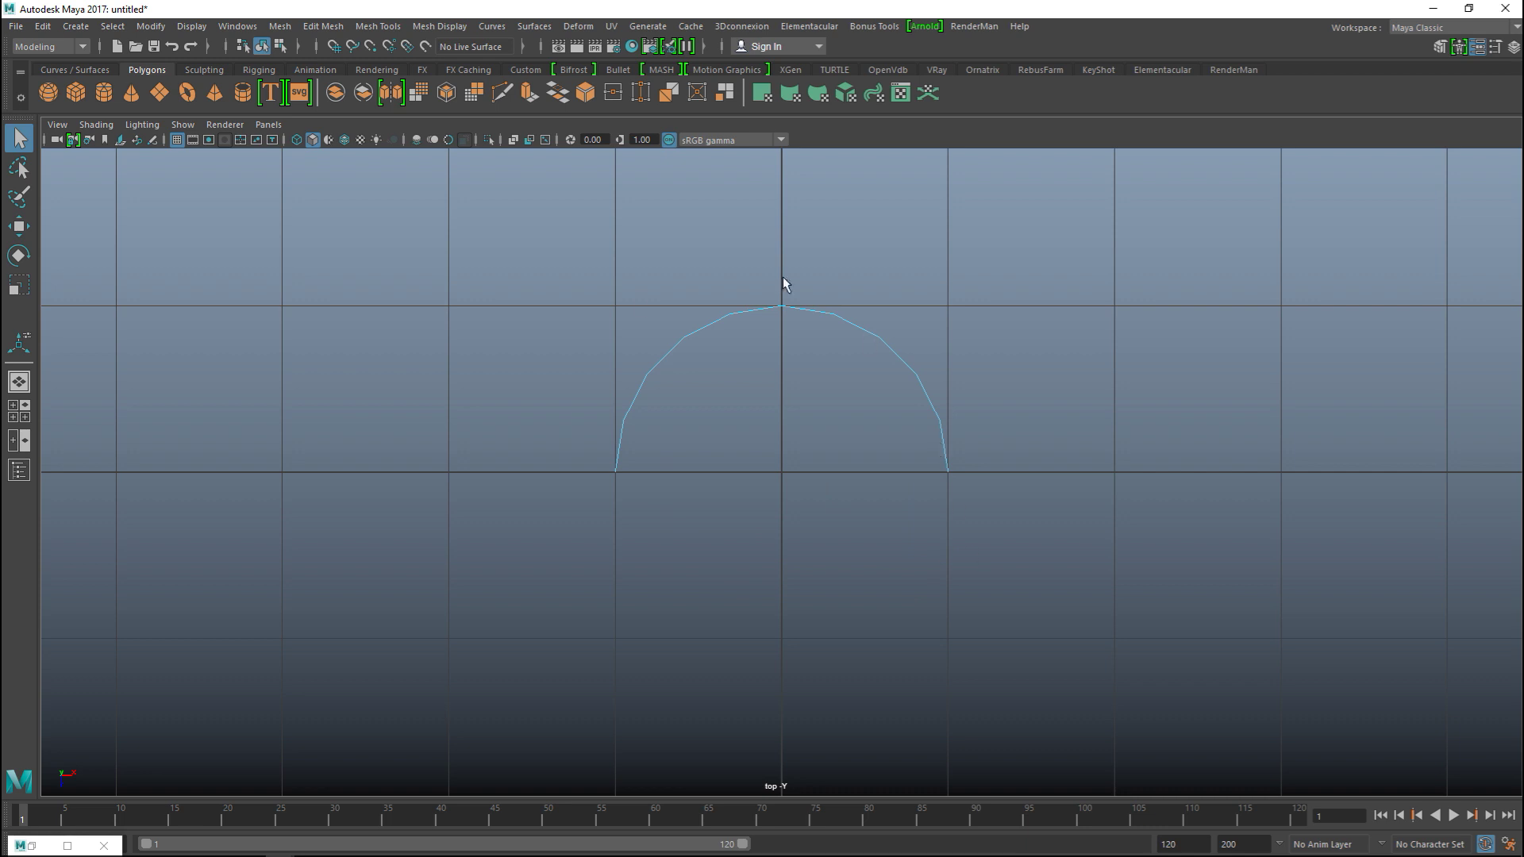
# Select the arc's top vertex with soft selection on and adjust the falloff radius
pyautogui.moveTo(778, 310); pyautogui.dragTo(700, 315, button='right')
pyautogui.moveTo(774, 287); pyautogui.dragTo(803, 355)
pyautogui.press('b')
pyautogui.moveTo(800, 387)
pyautogui.mouseDown(button='middle')
pyautogui.moveTo(1299, 513)
pyautogui.moveTo(676, 401)
pyautogui.moveTo(946, 435)
pyautogui.moveTo(808, 410)
pyautogui.mouseUp(button='middle')
# Raise the crown vertex with a tighter soft falloff to form a pointed arch
pyautogui.press('w')
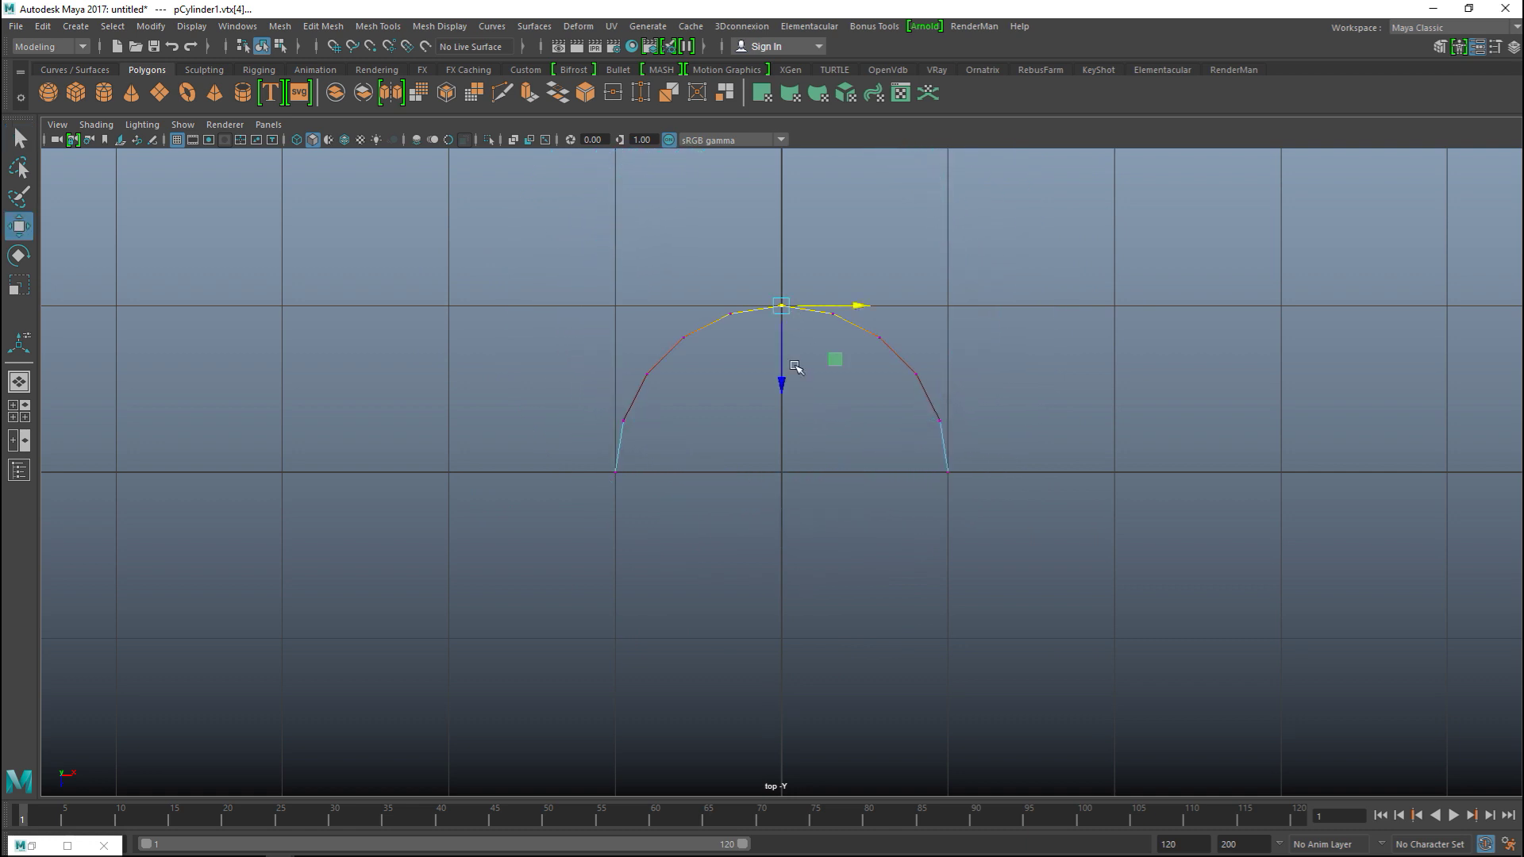
pyautogui.moveTo(783, 384); pyautogui.dragTo(784, 337)
pyautogui.moveTo(874, 354); pyautogui.dragTo(790, 346, button='middle')
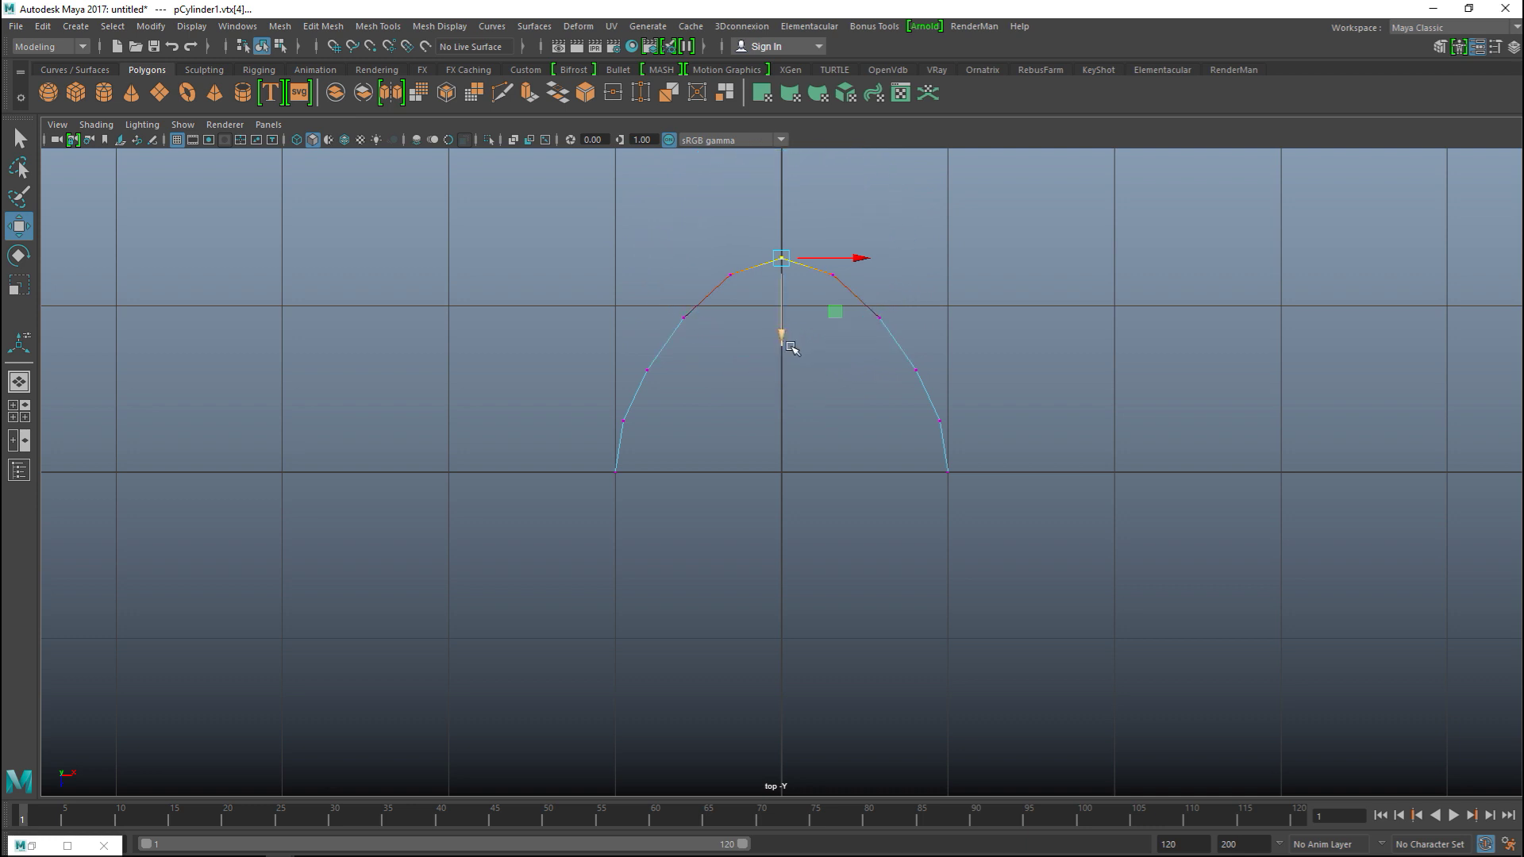
pyautogui.moveTo(783, 333); pyautogui.dragTo(777, 318)
# Inspect the pointed shell in the perspective view and leave vertex editing
pyautogui.click(19, 410)
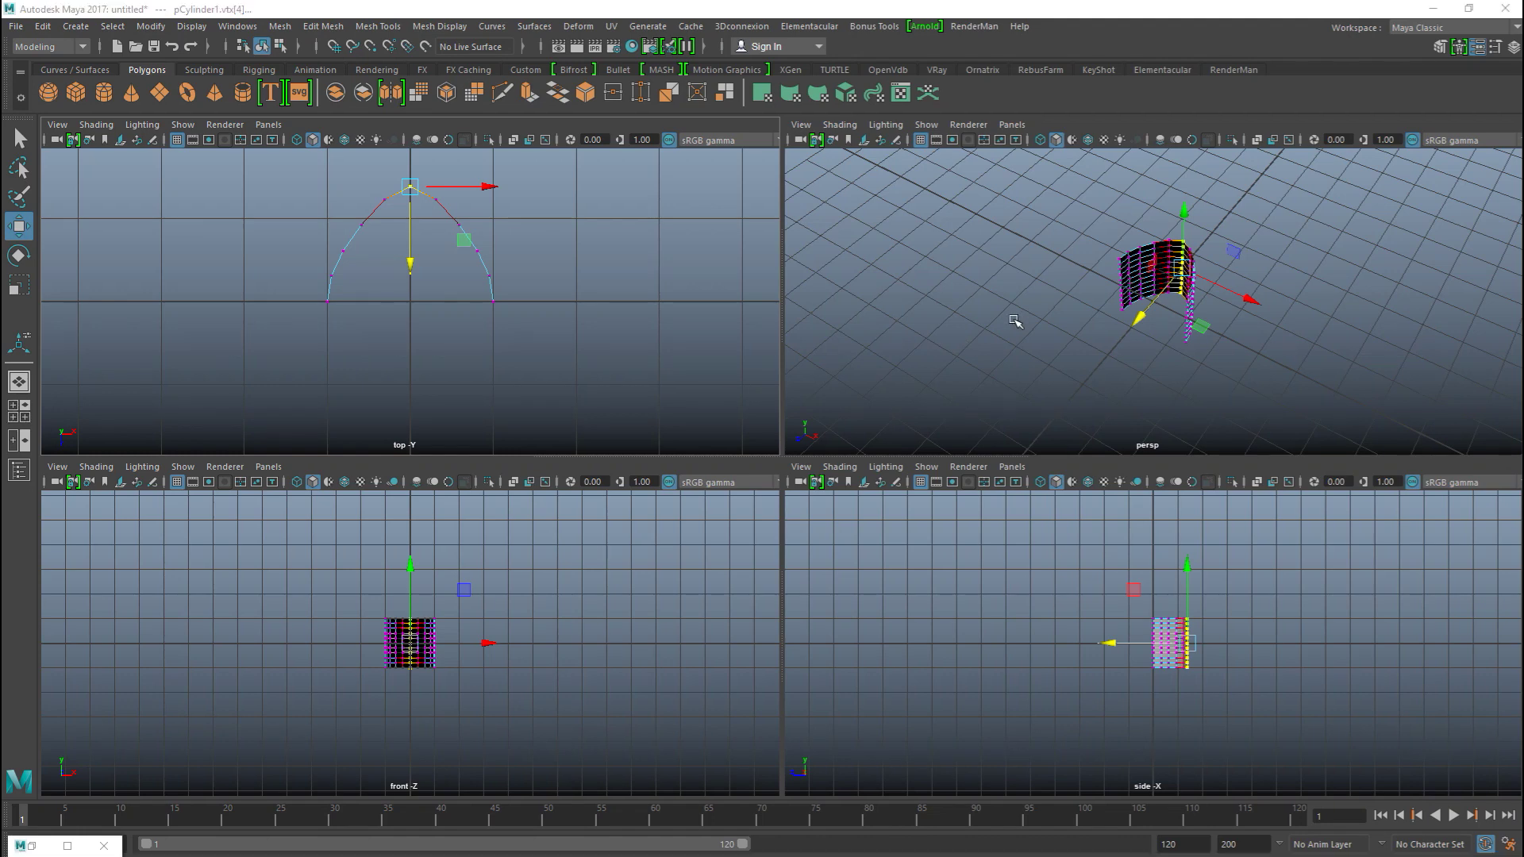
pyautogui.press('space')
pyautogui.keyDown('alt'); pyautogui.moveTo(912, 409); pyautogui.dragTo(864, 425); pyautogui.keyUp('alt')
pyautogui.keyDown('alt'); pyautogui.moveTo(1023, 536); pyautogui.dragTo(1007, 493); pyautogui.keyUp('alt')
pyautogui.moveTo(823, 368); pyautogui.dragTo(881, 343, button='right')
pyautogui.press('e')
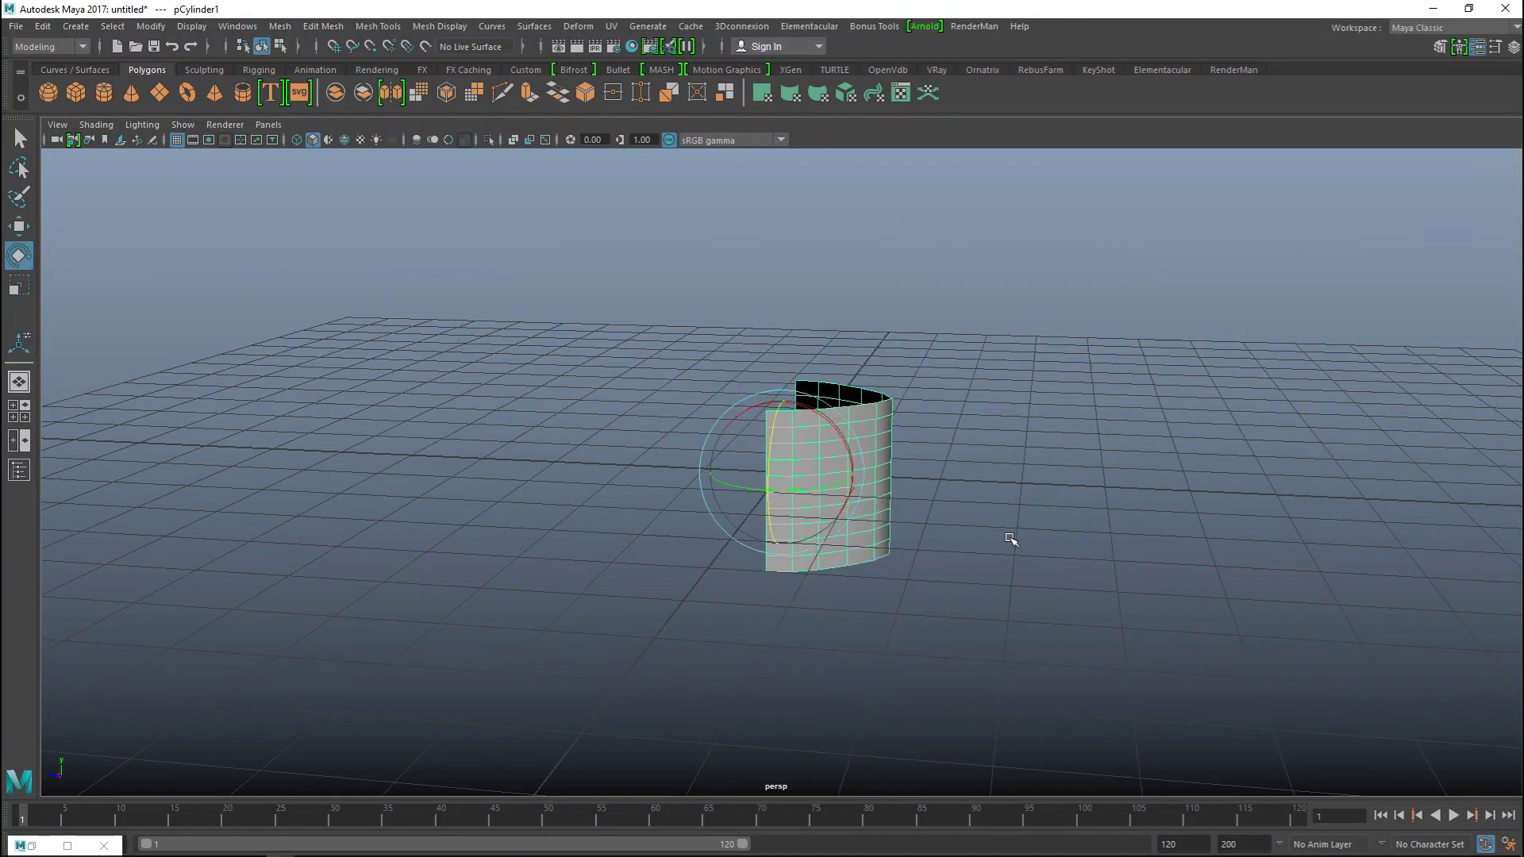
# Rotate the pointed shell 90° onto its side so it stands as a vault
pyautogui.moveTo(751, 409); pyautogui.dragTo(735, 546)
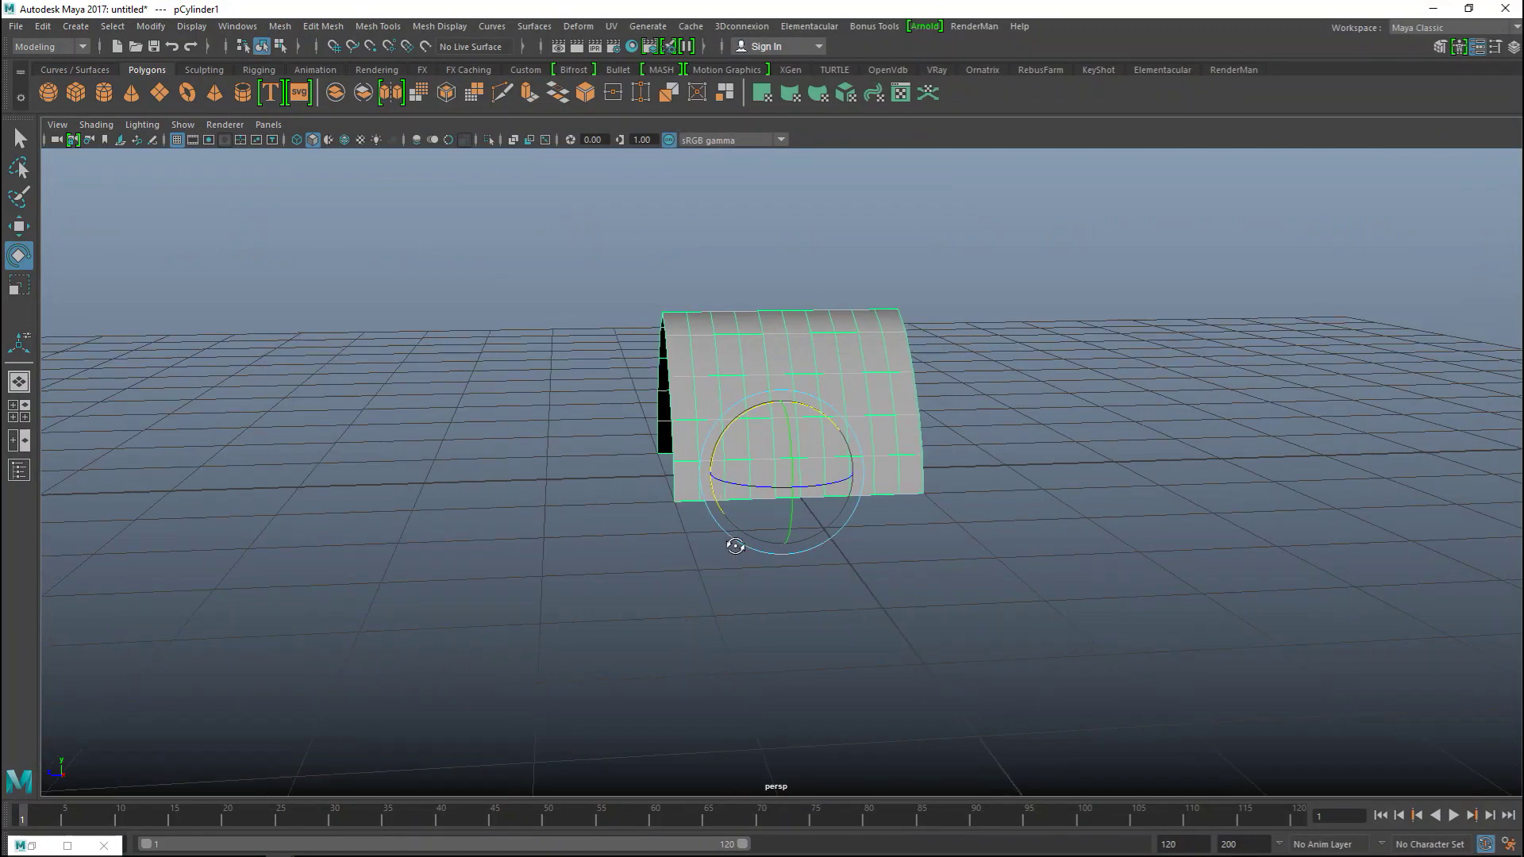
pyautogui.scroll(3, 793, 571)
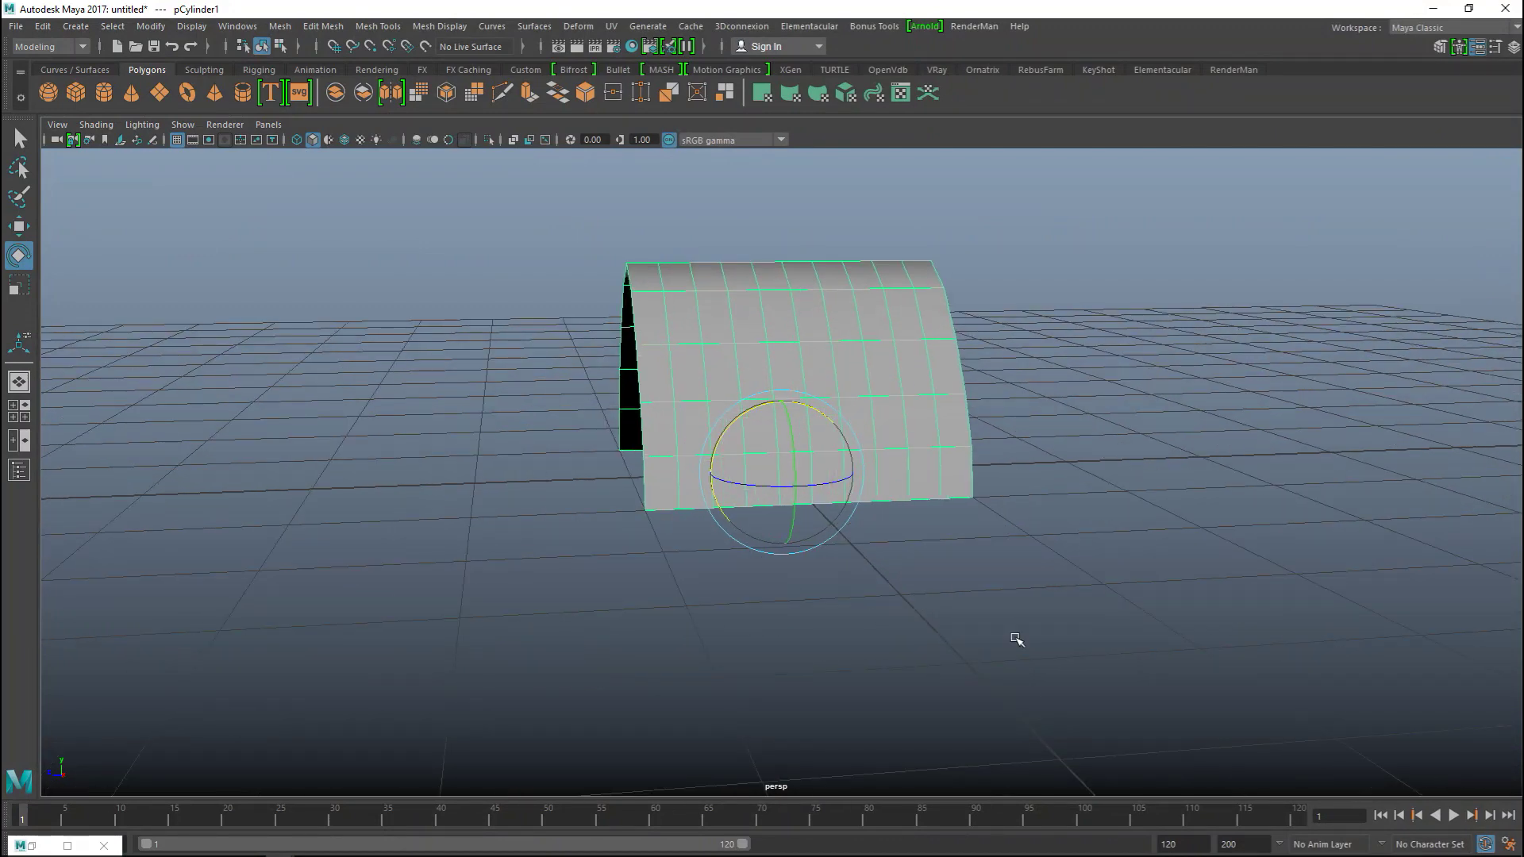
pyautogui.keyDown('alt'); pyautogui.moveTo(1064, 704); pyautogui.dragTo(677, 353); pyautogui.keyUp('alt')
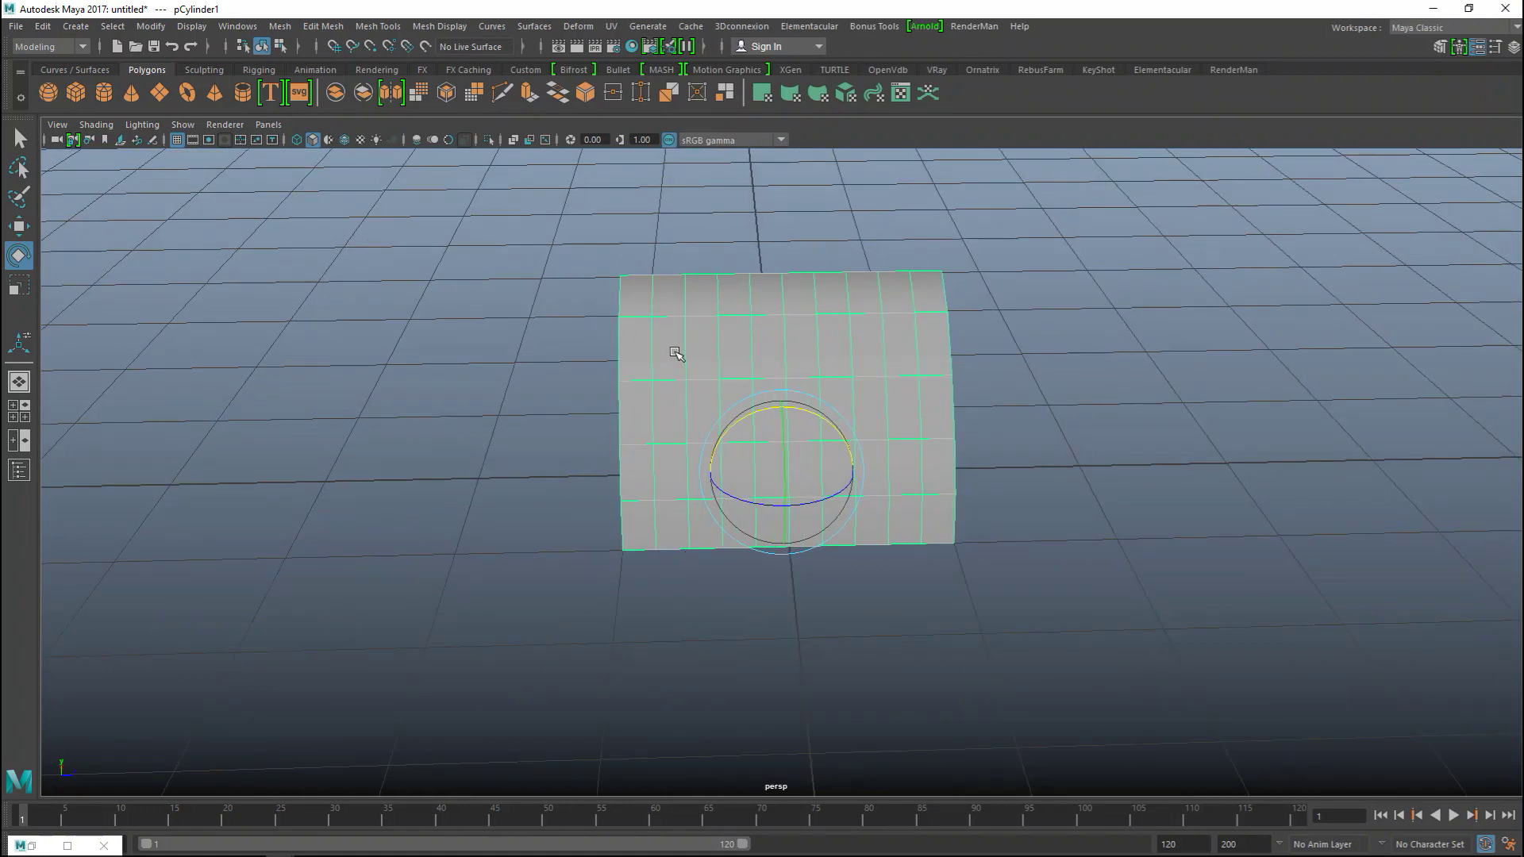
# Insert an edge loop near one end of the vault with Insert Edge Loop
pyautogui.click(369, 26)
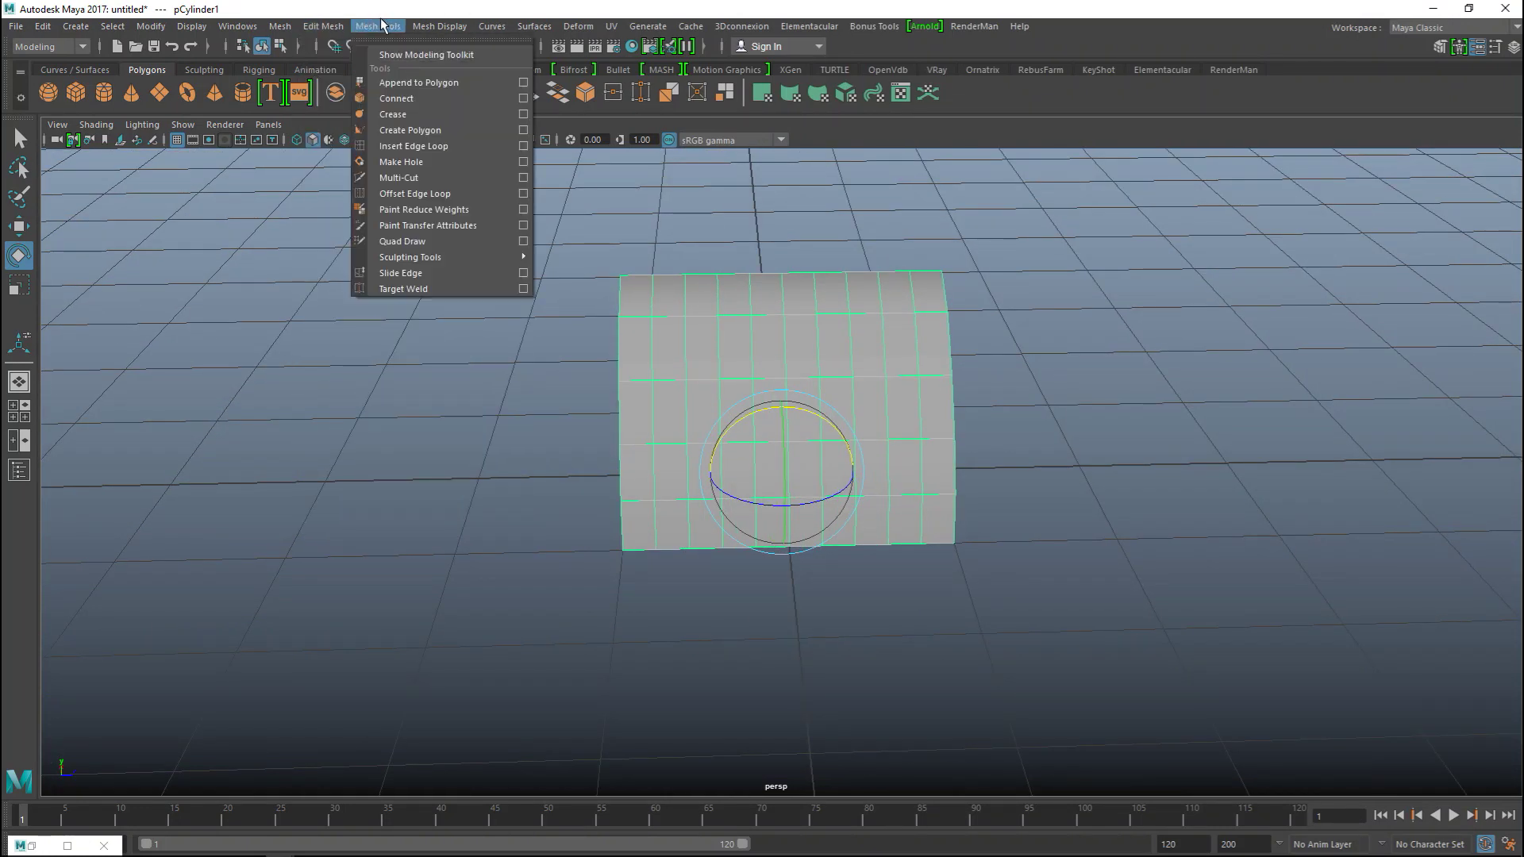
pyautogui.click(449, 145)
pyautogui.click(628, 324)
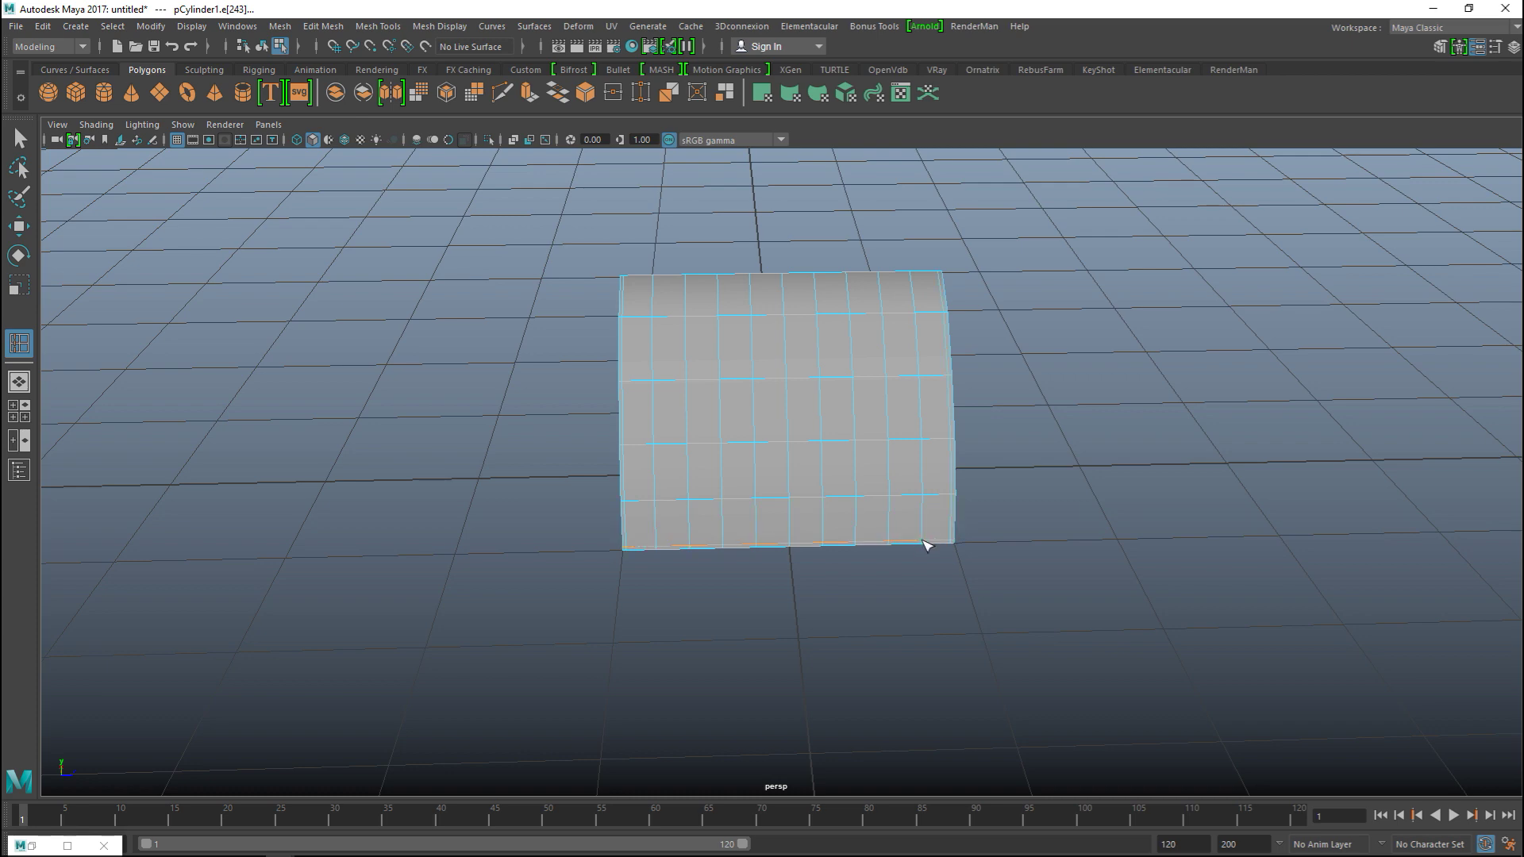
pyautogui.keyDown('alt'); pyautogui.moveTo(611, 525); pyautogui.dragTo(877, 534); pyautogui.keyUp('alt')
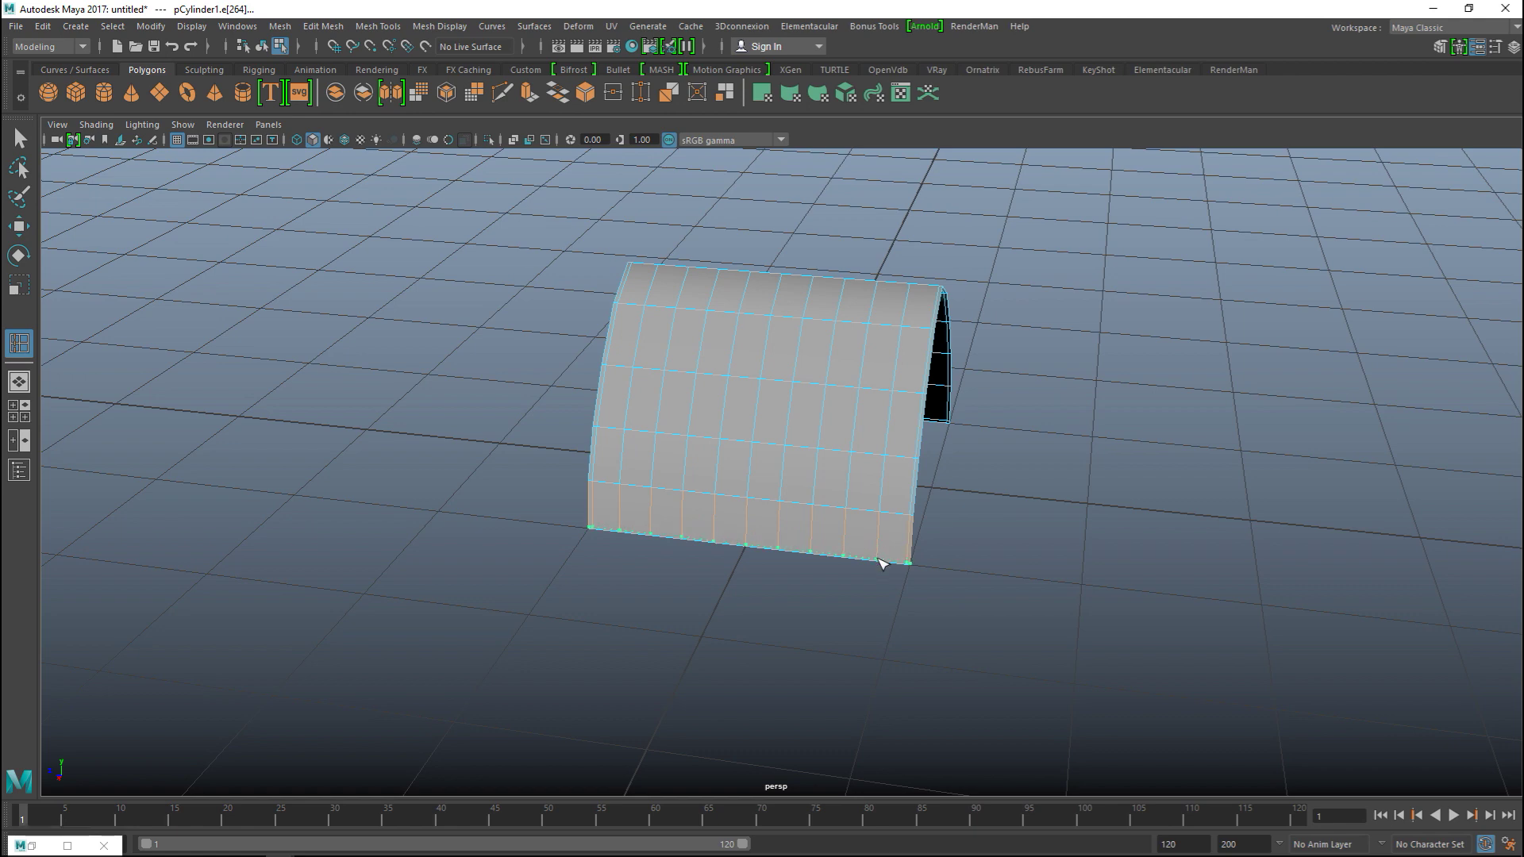
pyautogui.press('q')
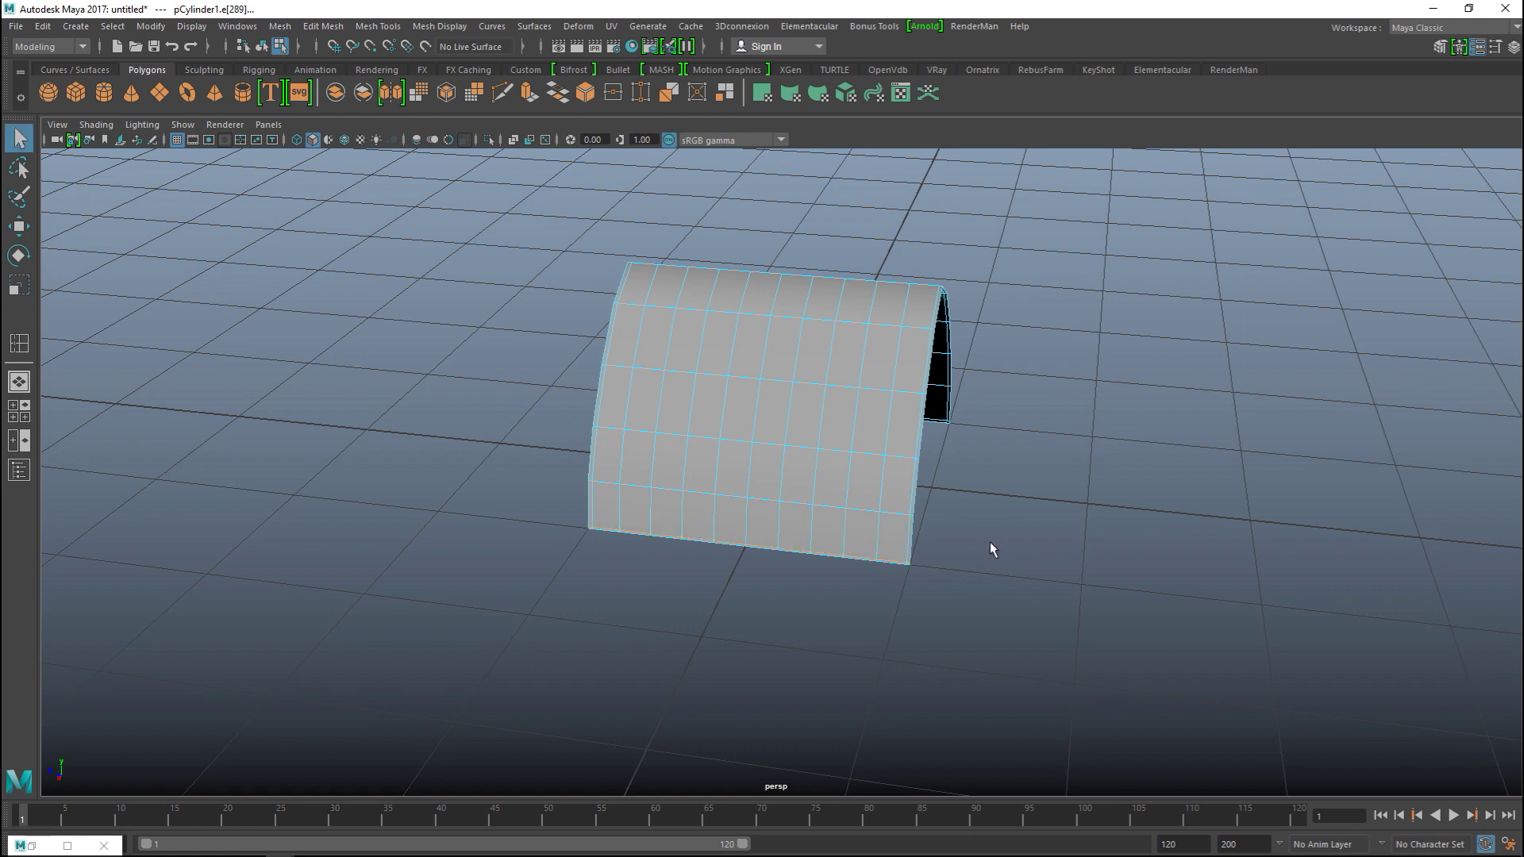
pyautogui.keyDown('alt'); pyautogui.moveTo(984, 534); pyautogui.dragTo(833, 340); pyautogui.keyUp('alt')
pyautogui.moveTo(755, 235); pyautogui.dragTo(808, 203, button='right')
pyautogui.click(278, 27)
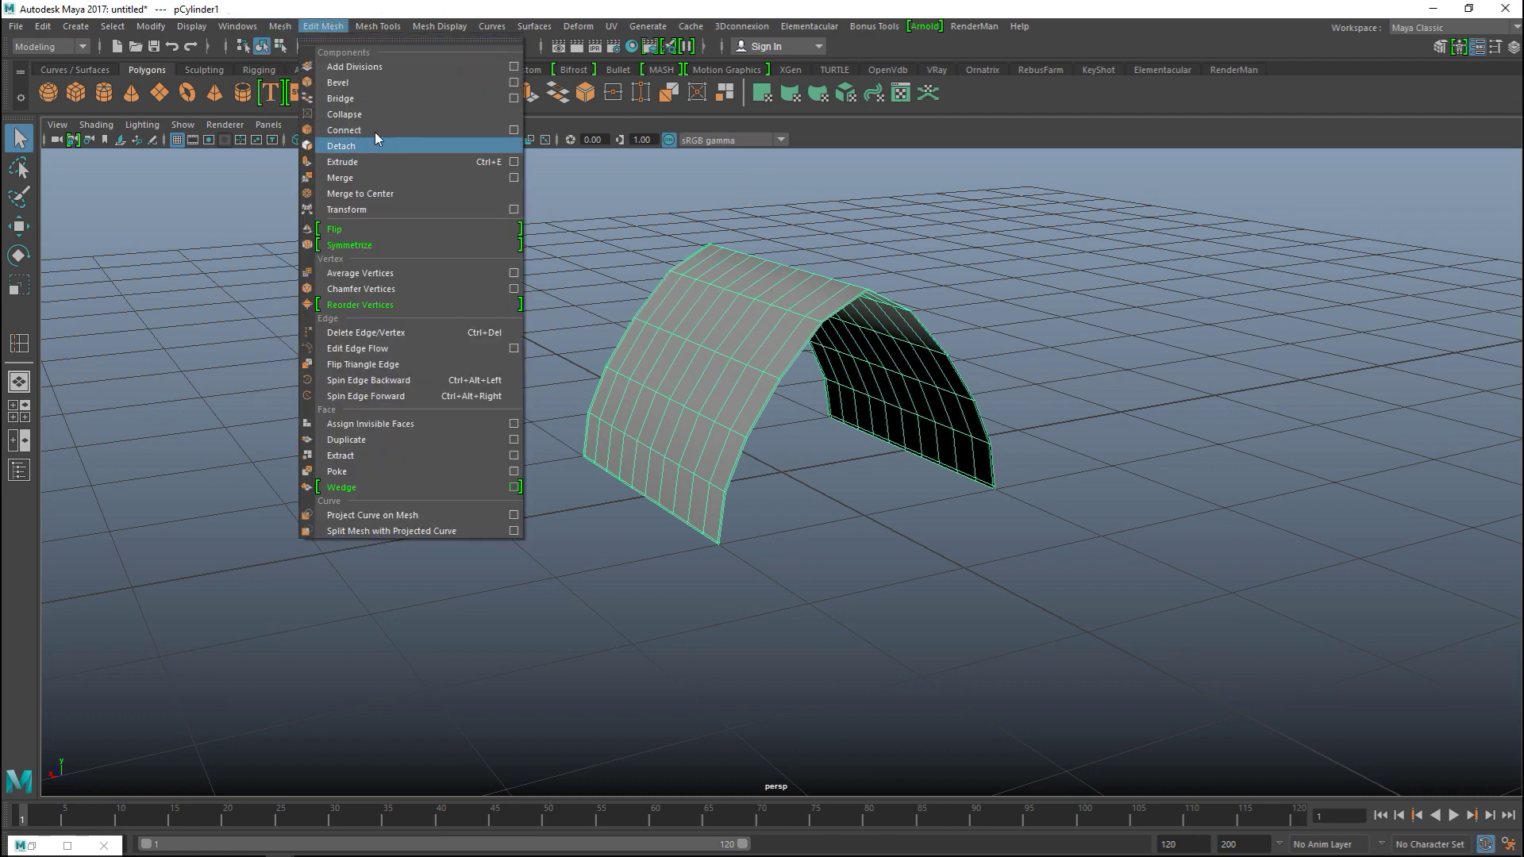
# Smooth the vault with Mesh > Smooth for a denser mesh
pyautogui.moveTo(368, 27)
pyautogui.moveTo(279, 27)
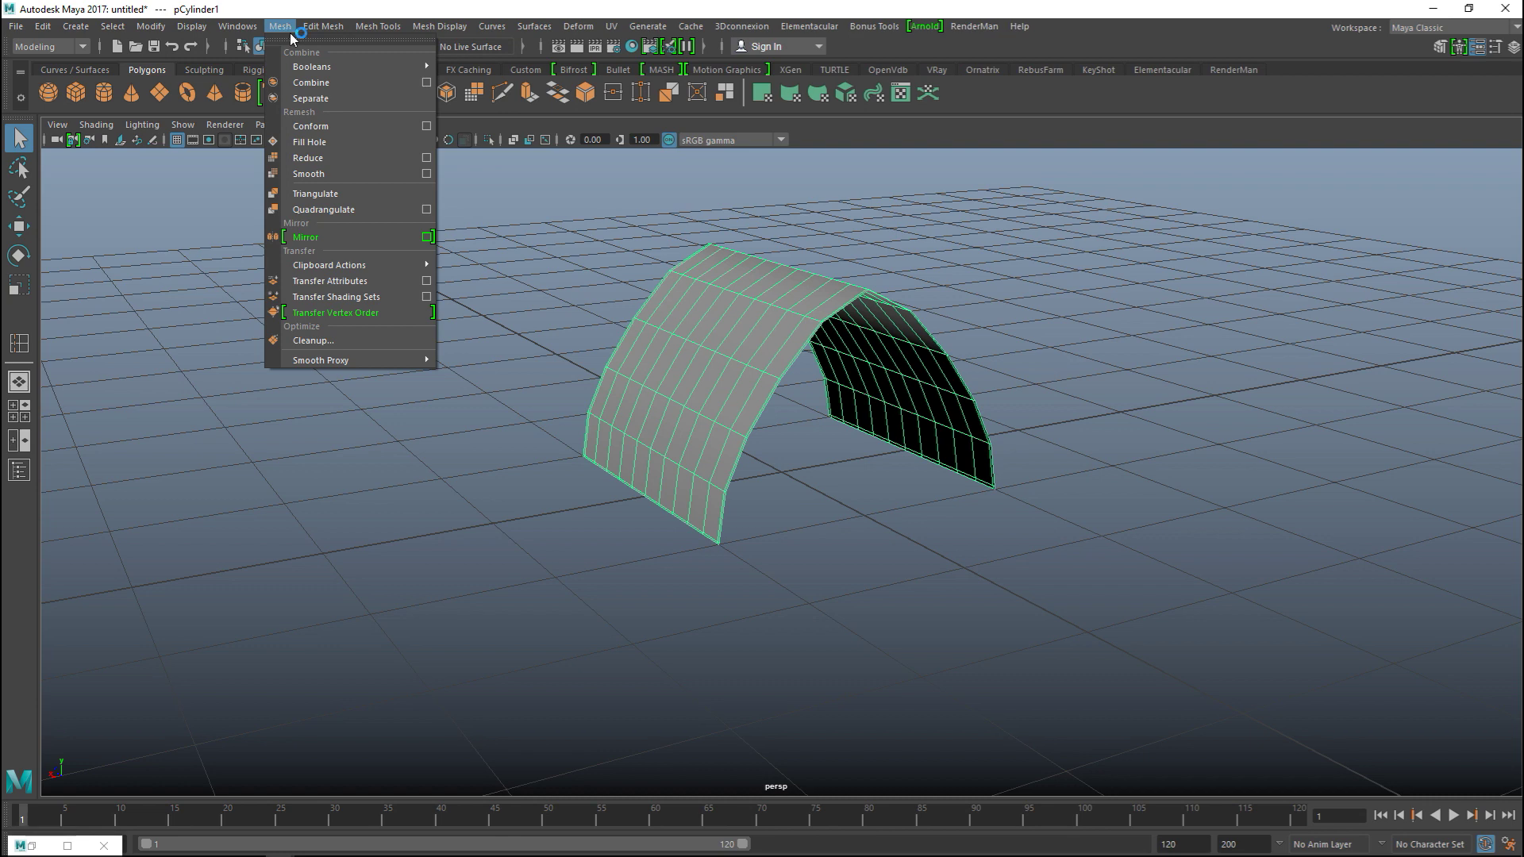
pyautogui.click(343, 176)
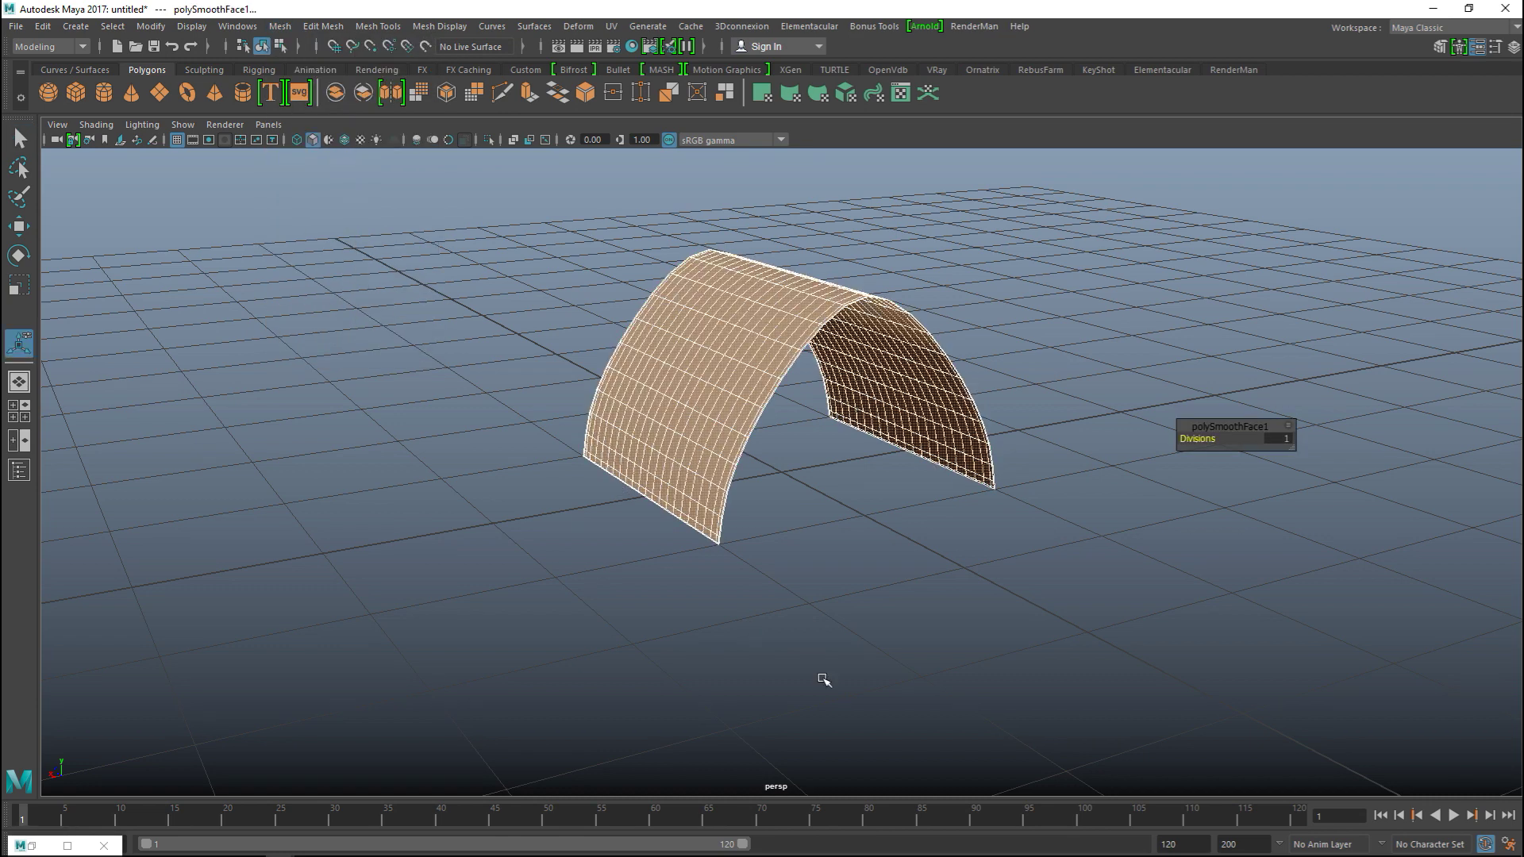
# Scale the smoothed vault lengthwise into a longer tunnel vault
pyautogui.click(908, 636)
pyautogui.moveTo(847, 622)
pyautogui.keyDown('alt'); pyautogui.mouseDown()
pyautogui.moveTo(683, 554)
pyautogui.moveTo(714, 622)
pyautogui.moveTo(892, 629)
pyautogui.moveTo(867, 612)
pyautogui.mouseUp(); pyautogui.keyUp('alt')
pyautogui.click(842, 383)
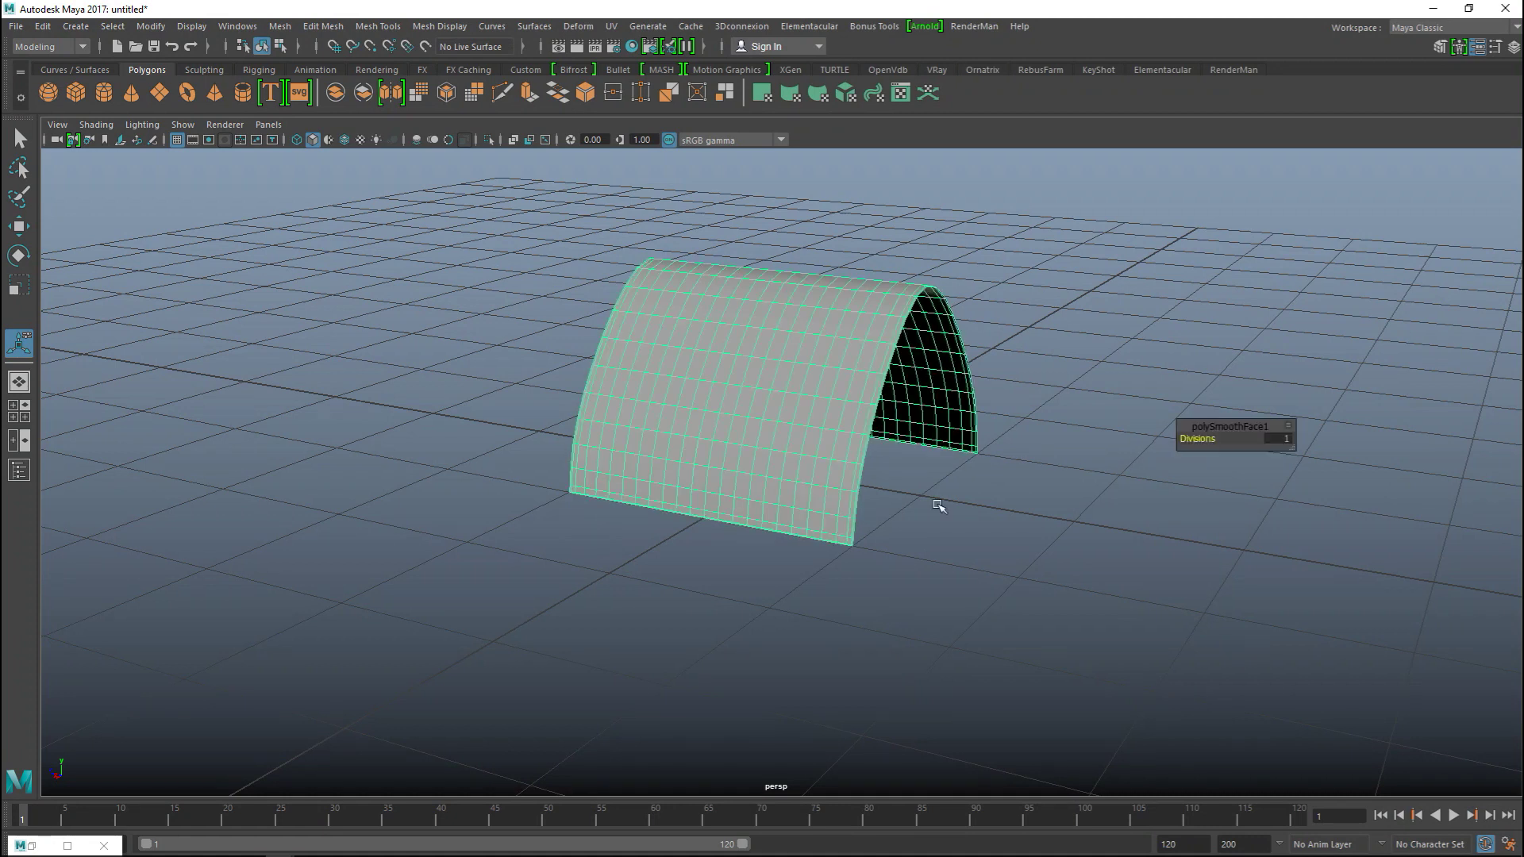
pyautogui.press('r')
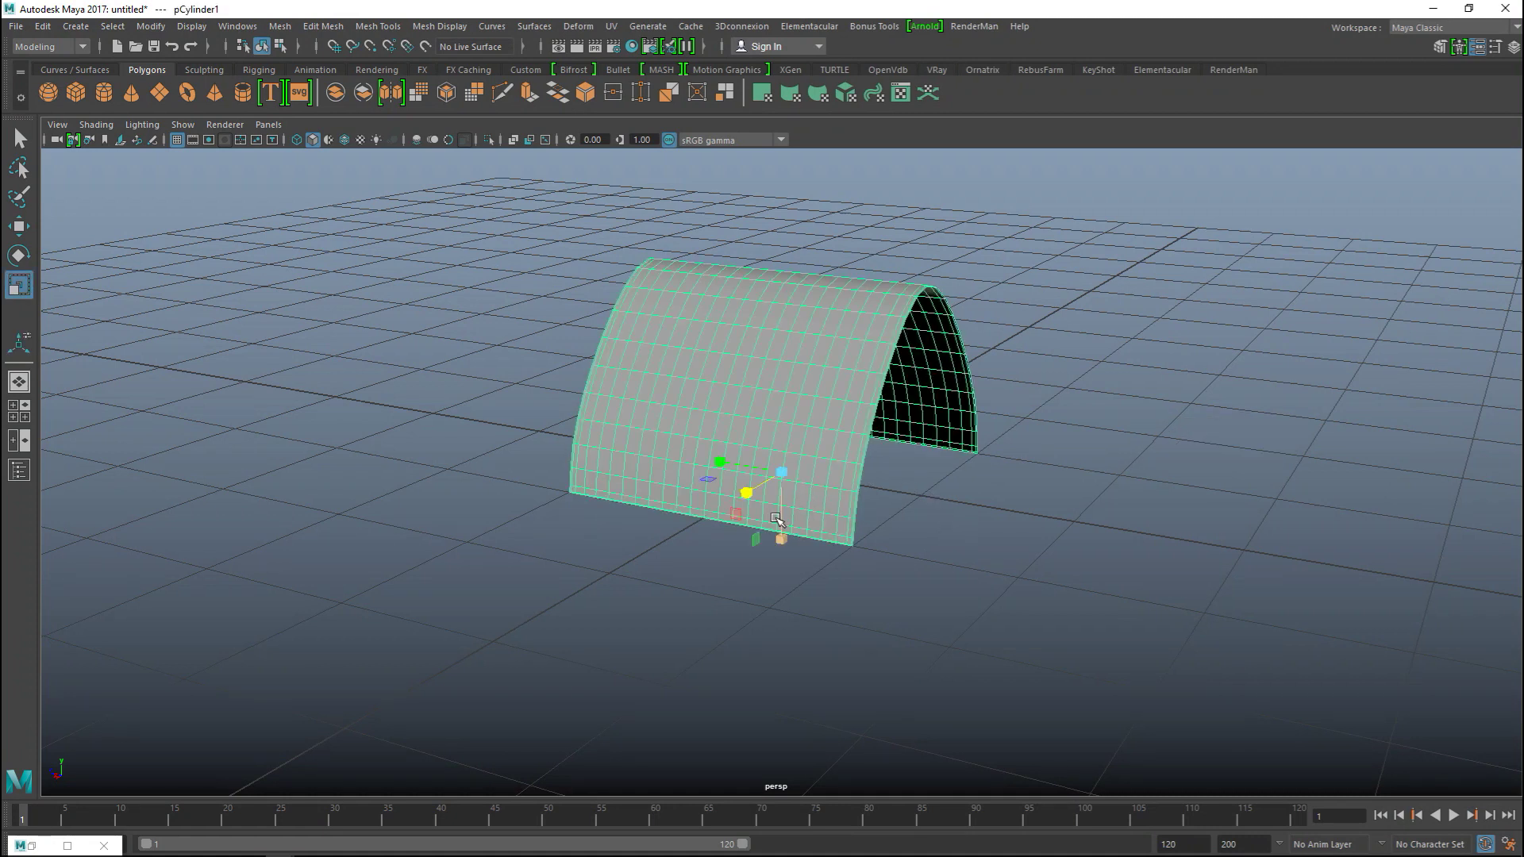
pyautogui.moveTo(714, 466); pyautogui.dragTo(523, 511)
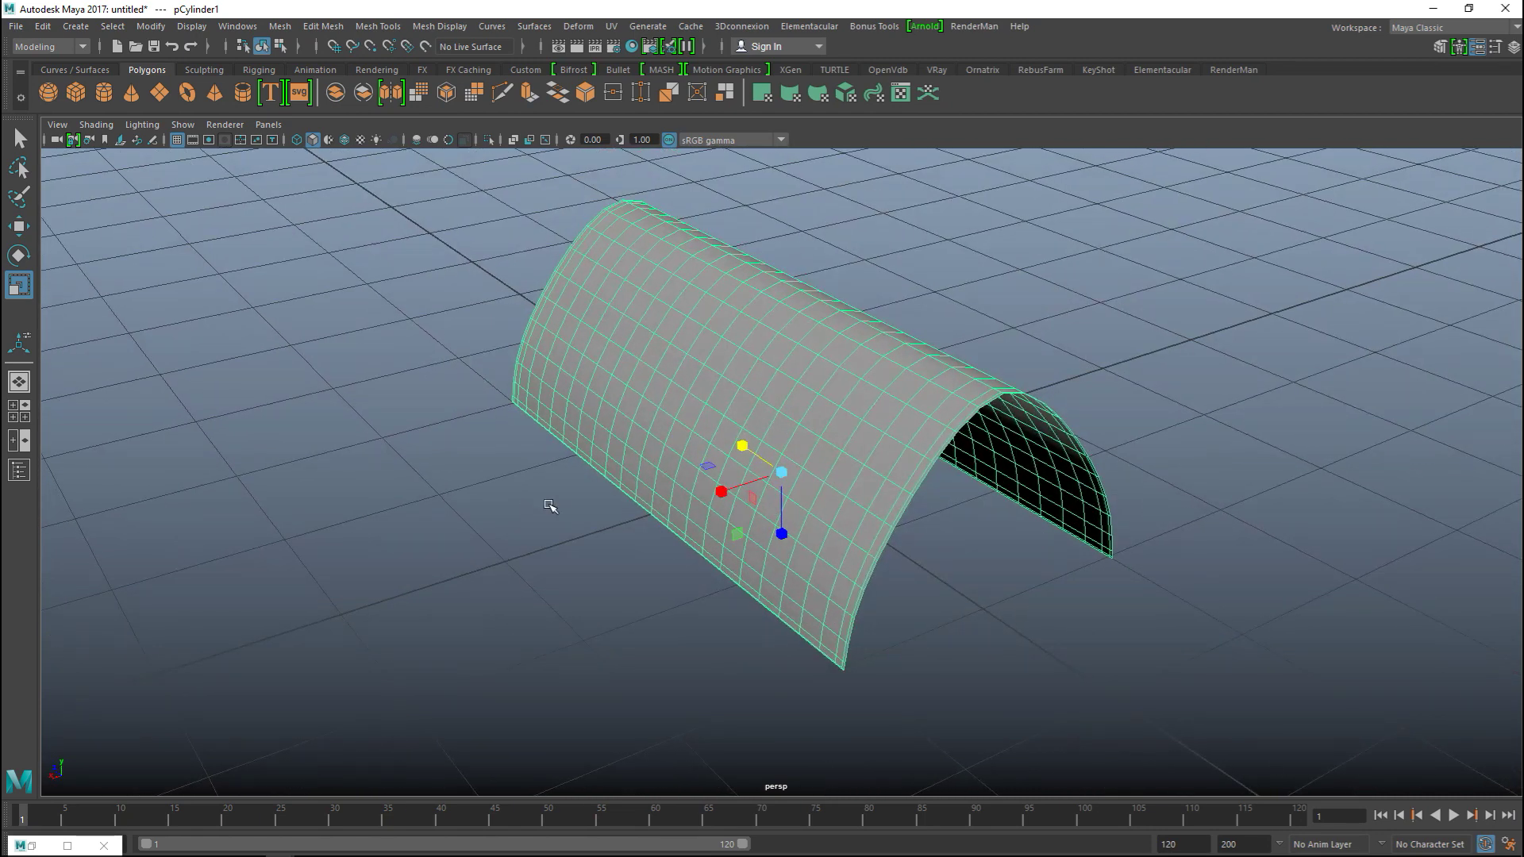
# Duplicate the vault with Ctrl+D and rotate the copy 90° across the original
pyautogui.hotkey('ctrl', 'd')
pyautogui.press('e')
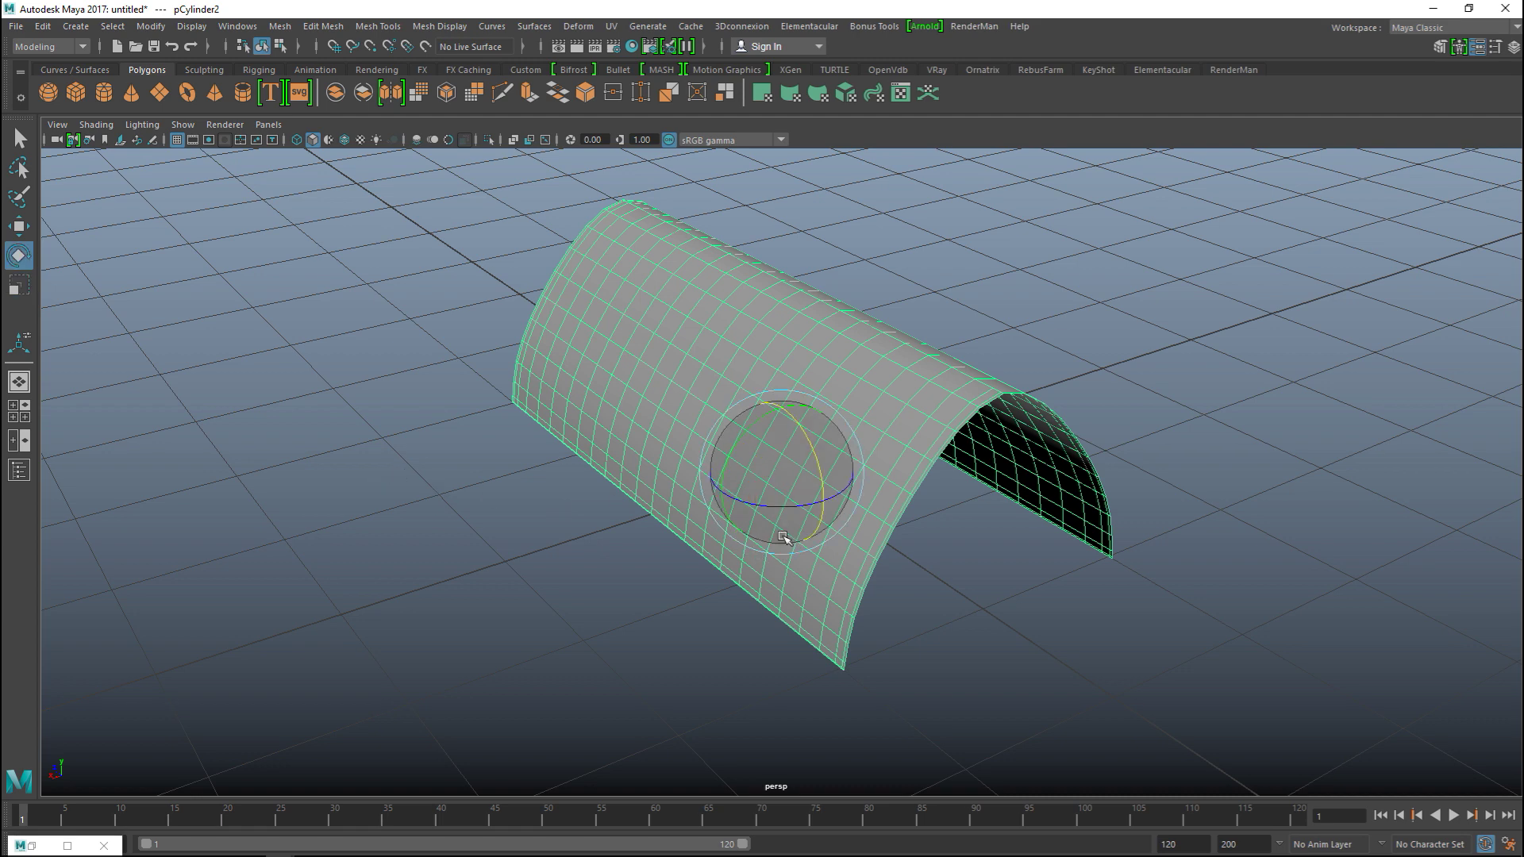
pyautogui.moveTo(746, 506); pyautogui.dragTo(846, 508)
pyautogui.keyDown('alt'); pyautogui.moveTo(969, 527); pyautogui.dragTo(1022, 557); pyautogui.keyUp('alt')
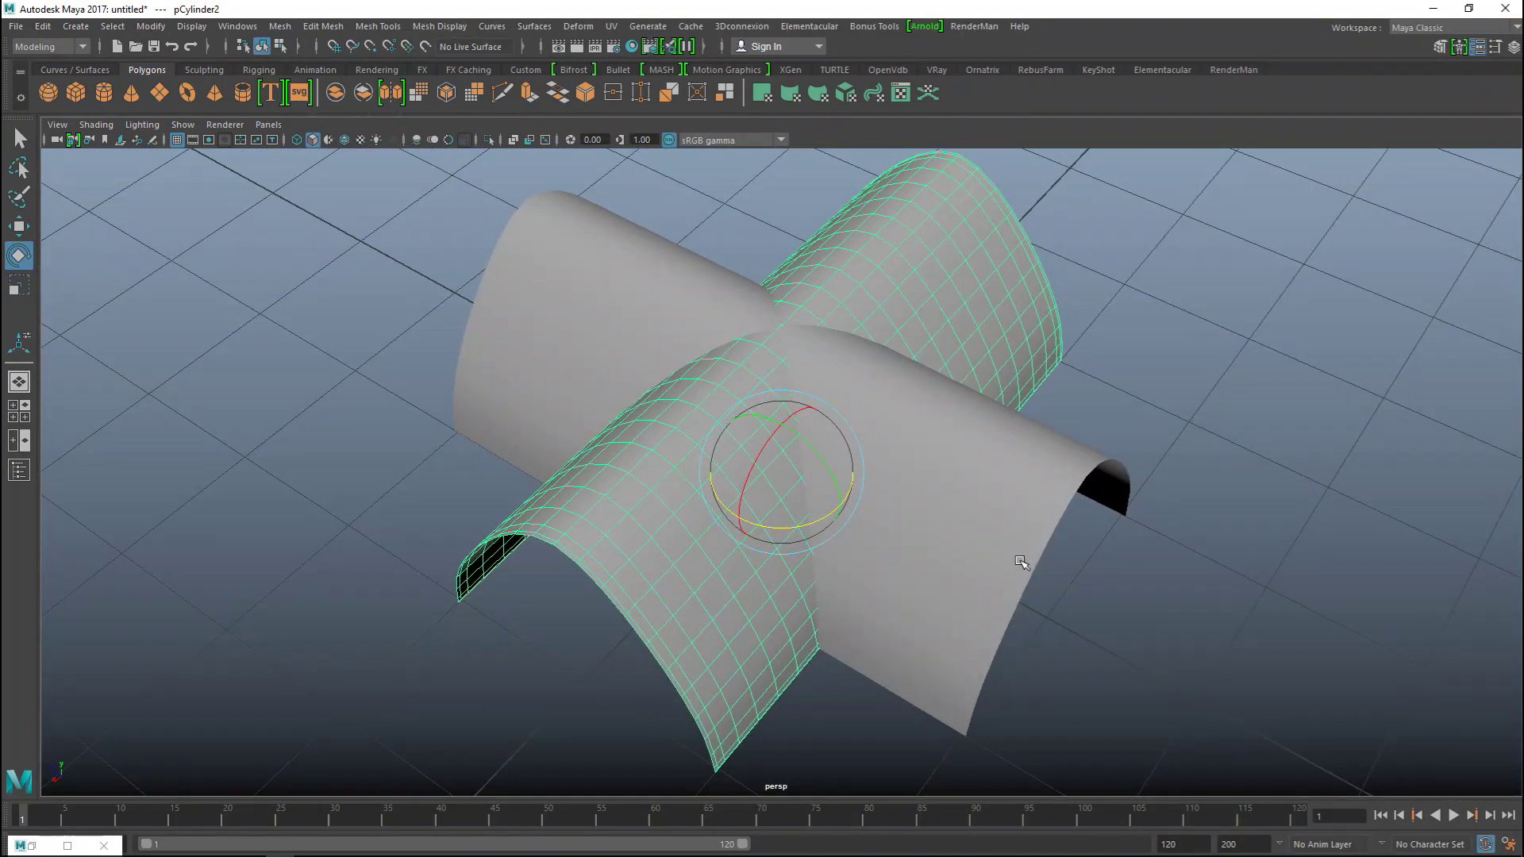
# Select both vault cylinders and delete all their construction history
pyautogui.keyDown('shift'); pyautogui.click(516, 275); pyautogui.keyUp('shift')
pyautogui.click(39, 27)
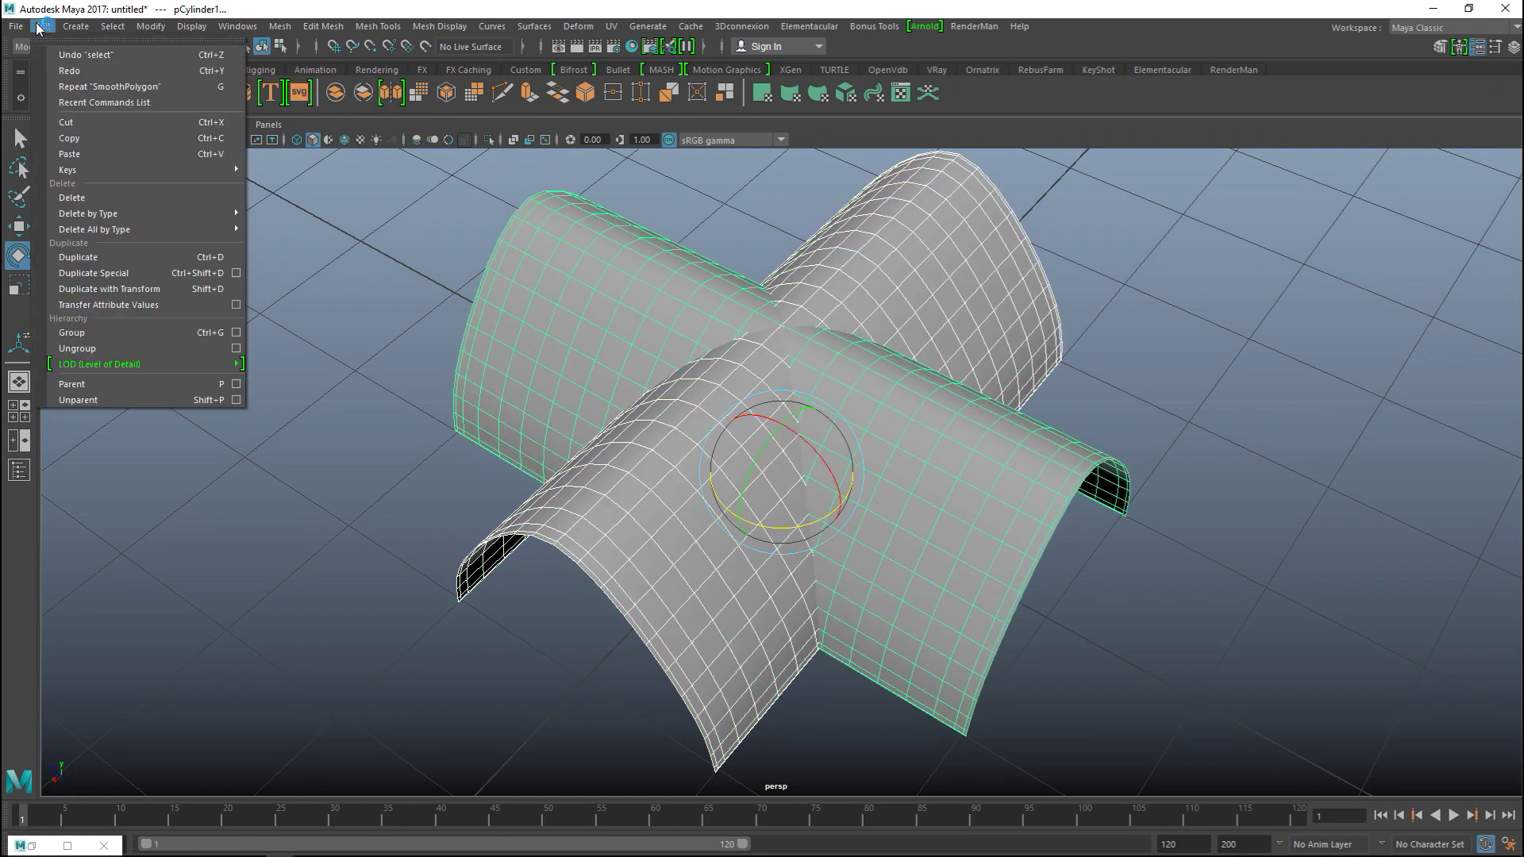
pyautogui.click(298, 228)
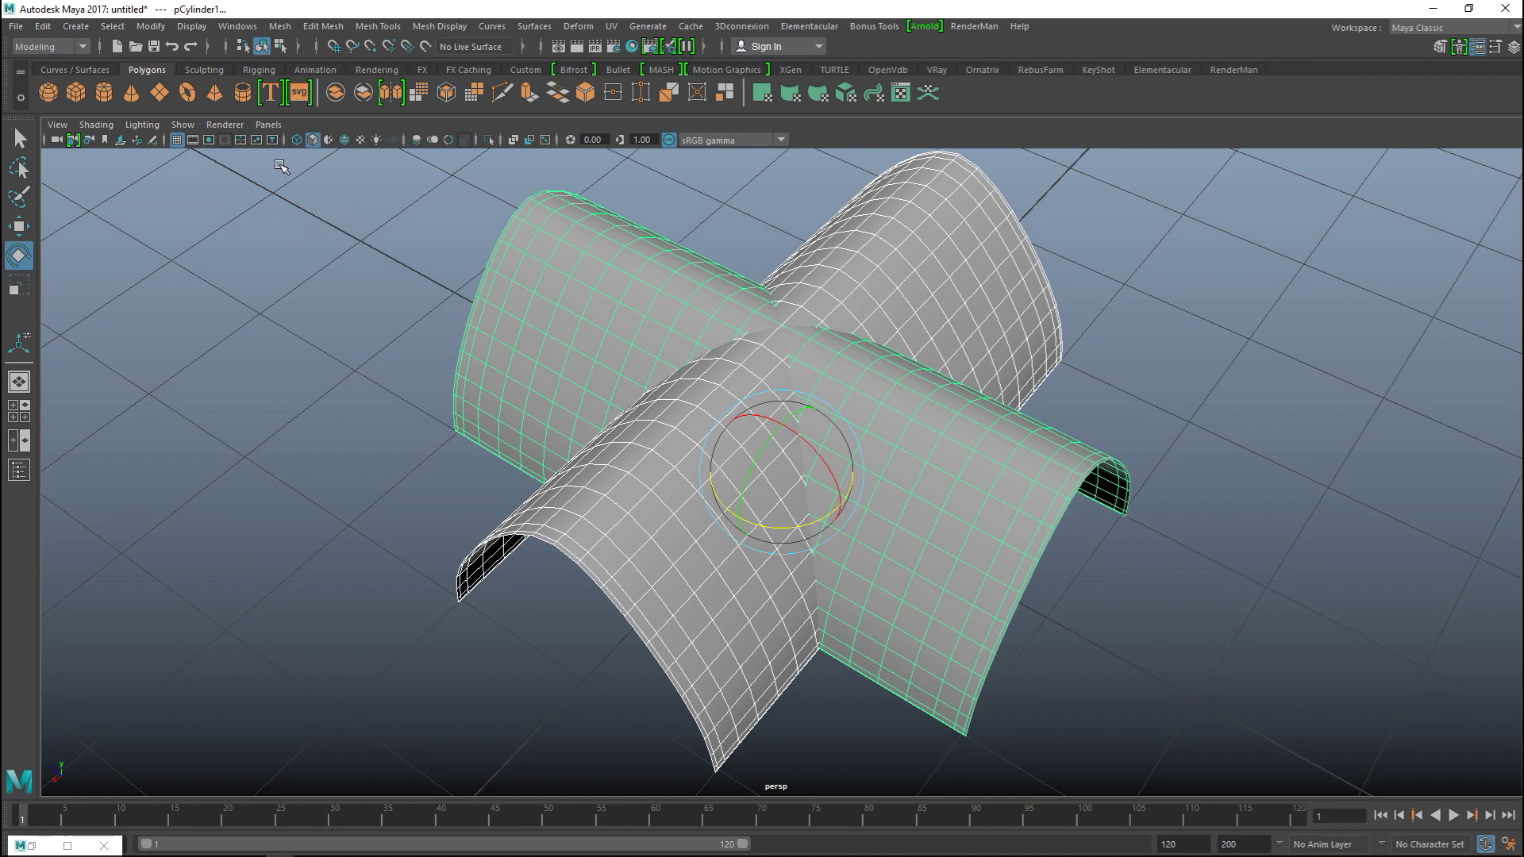
# Freeze both cylinders' transformations and reselect the two cylinders
pyautogui.click(150, 27)
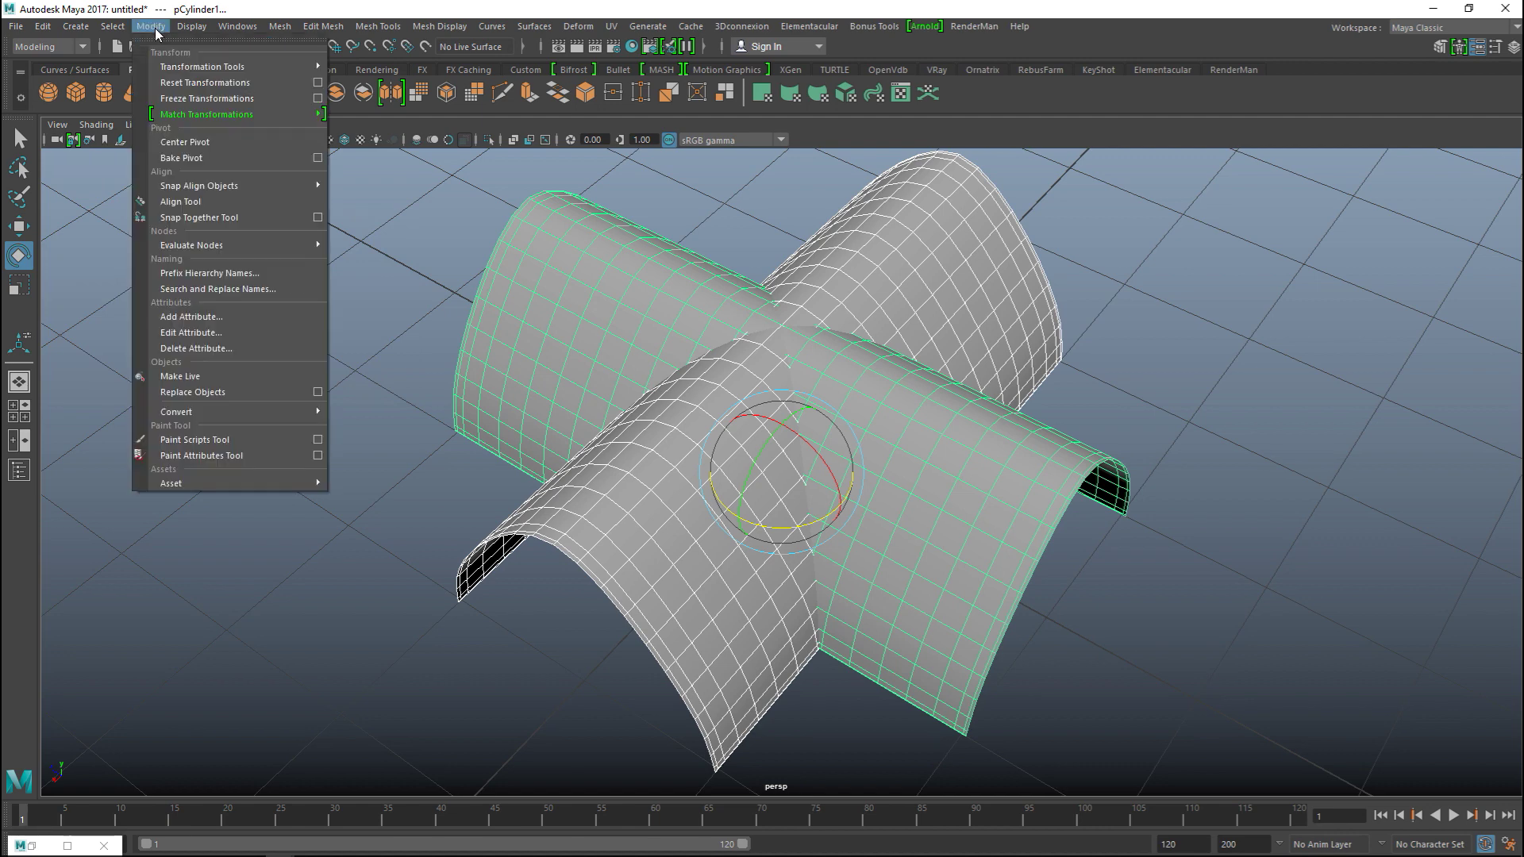
pyautogui.click(256, 104)
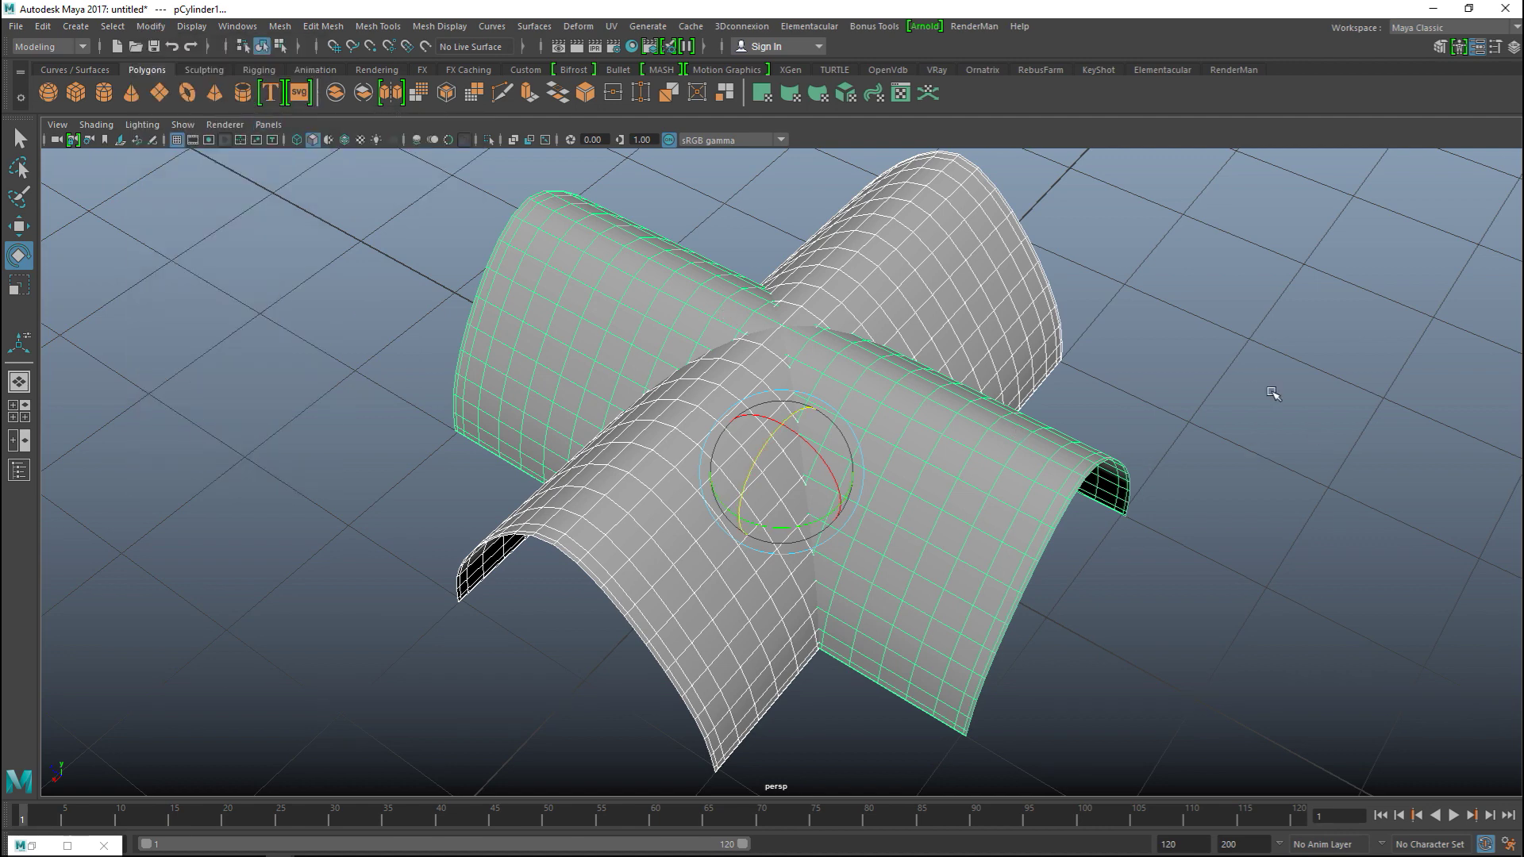
pyautogui.click(1223, 421)
pyautogui.click(1032, 474)
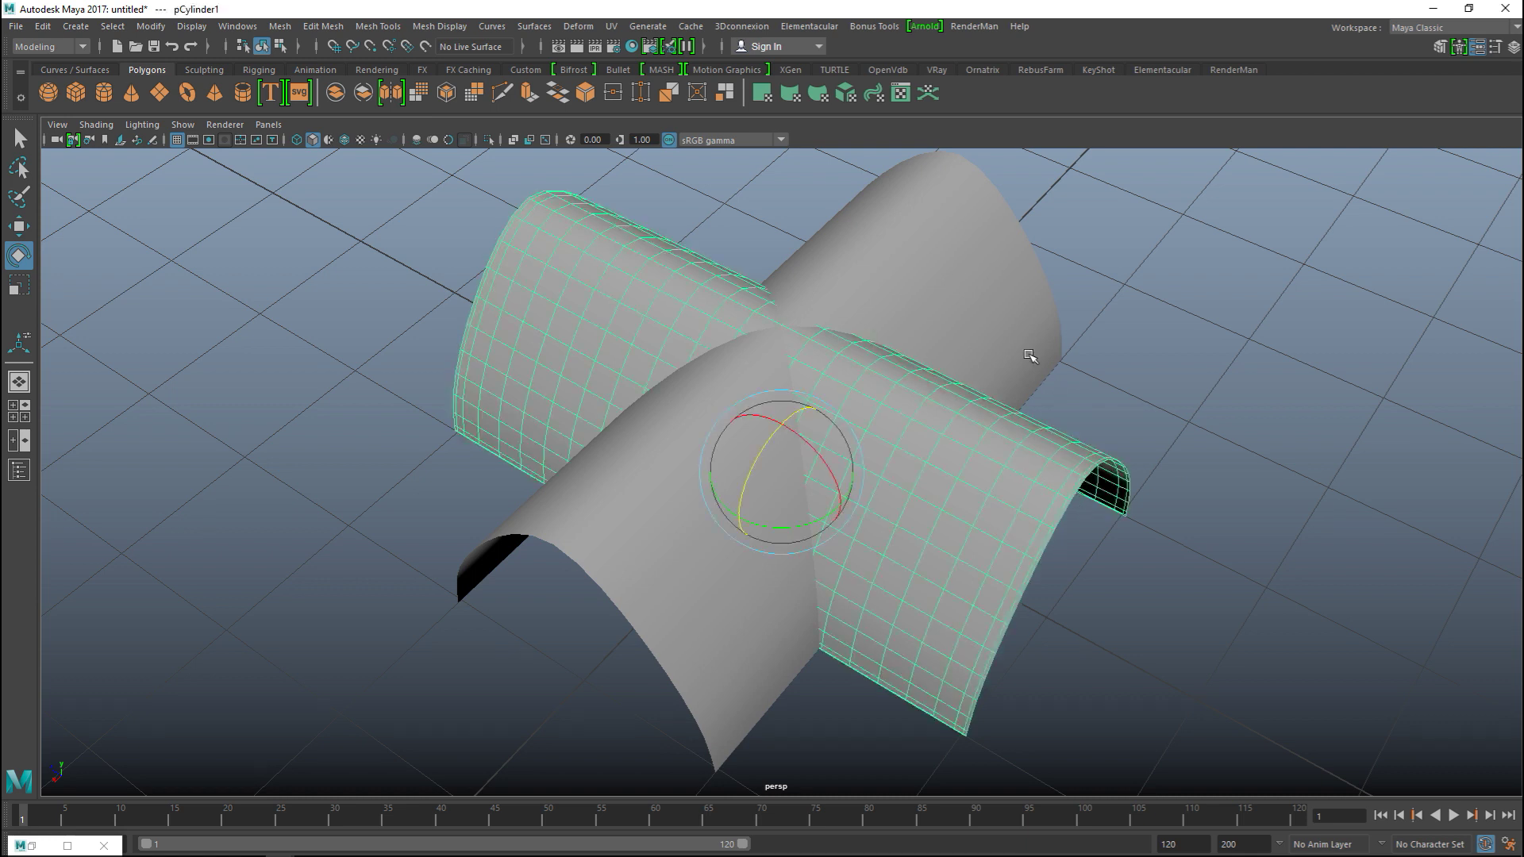
pyautogui.keyDown('shift'); pyautogui.click(939, 226); pyautogui.keyUp('shift')
pyautogui.click(323, 26)
pyautogui.click(280, 26)
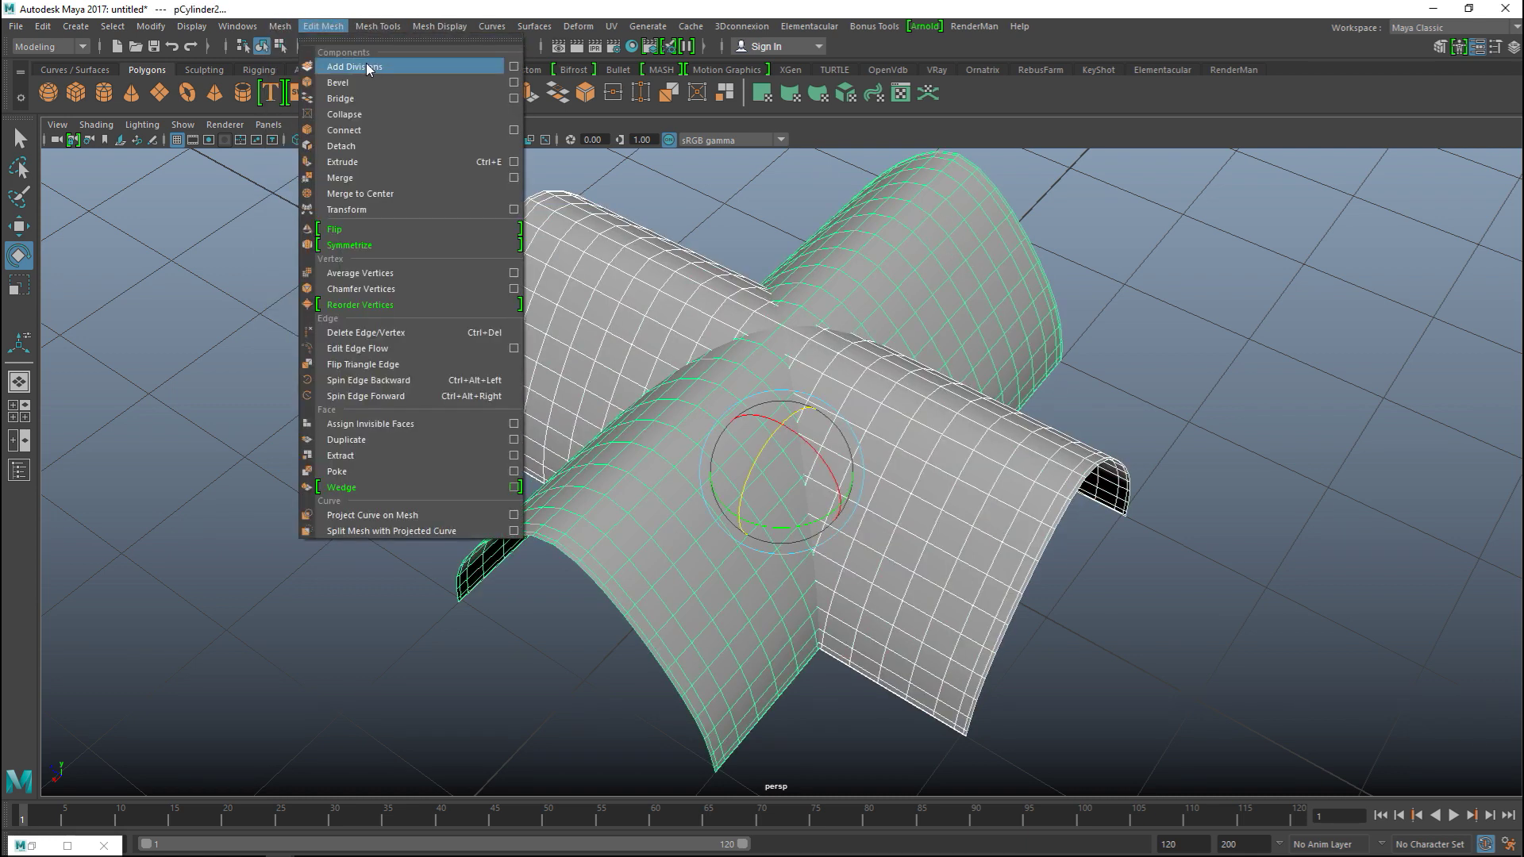
# Fuse the crossing vaults with Mesh > Booleans > Union and reselect the merged groin vault
pyautogui.moveTo(327, 67)
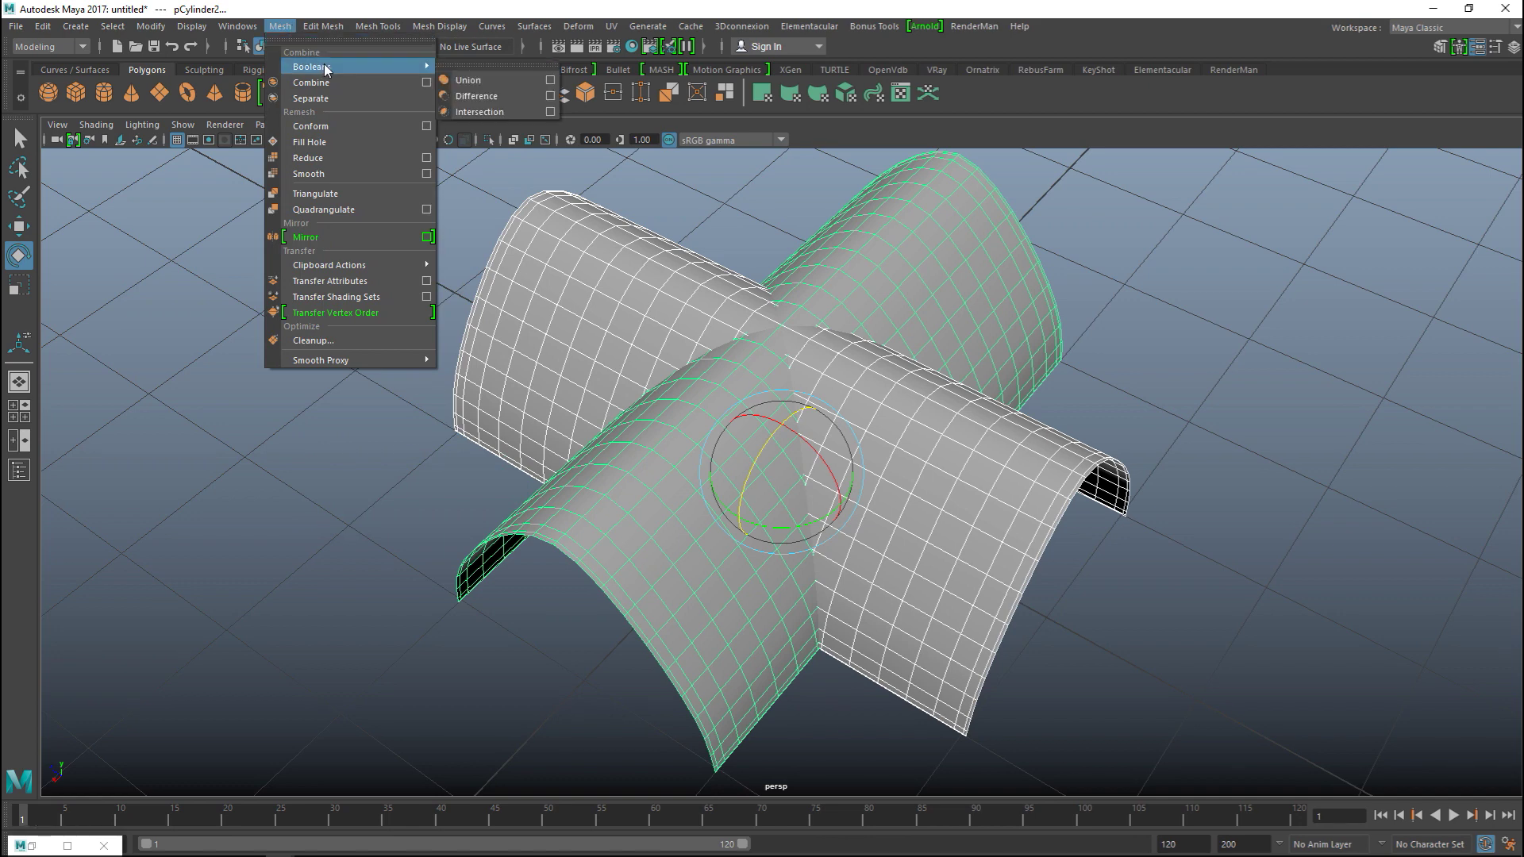
pyautogui.click(476, 83)
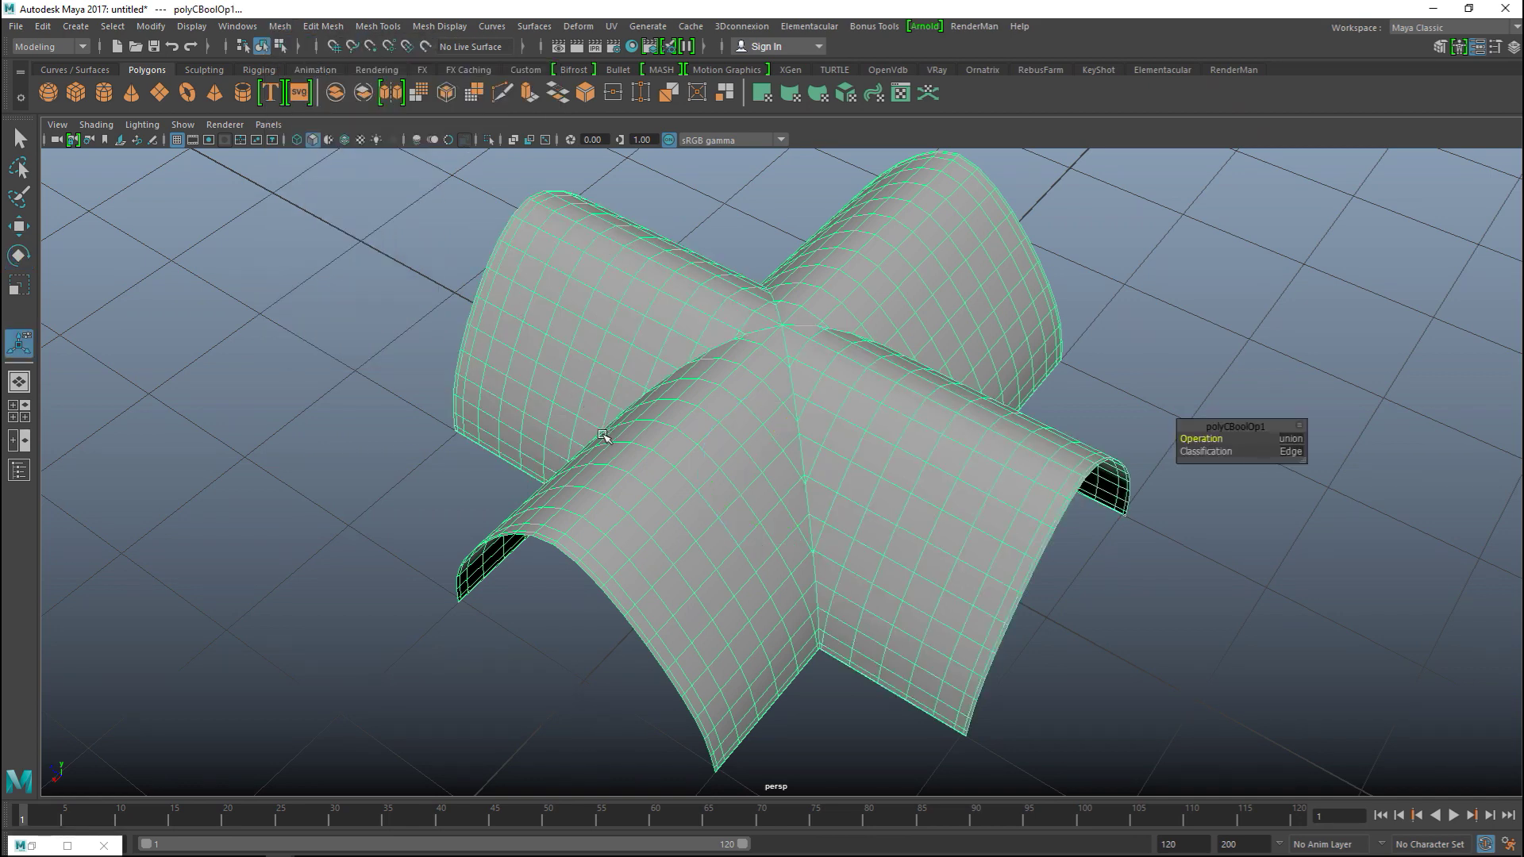
pyautogui.keyDown('alt'); pyautogui.moveTo(772, 535); pyautogui.dragTo(757, 489); pyautogui.keyUp('alt')
pyautogui.click(892, 605)
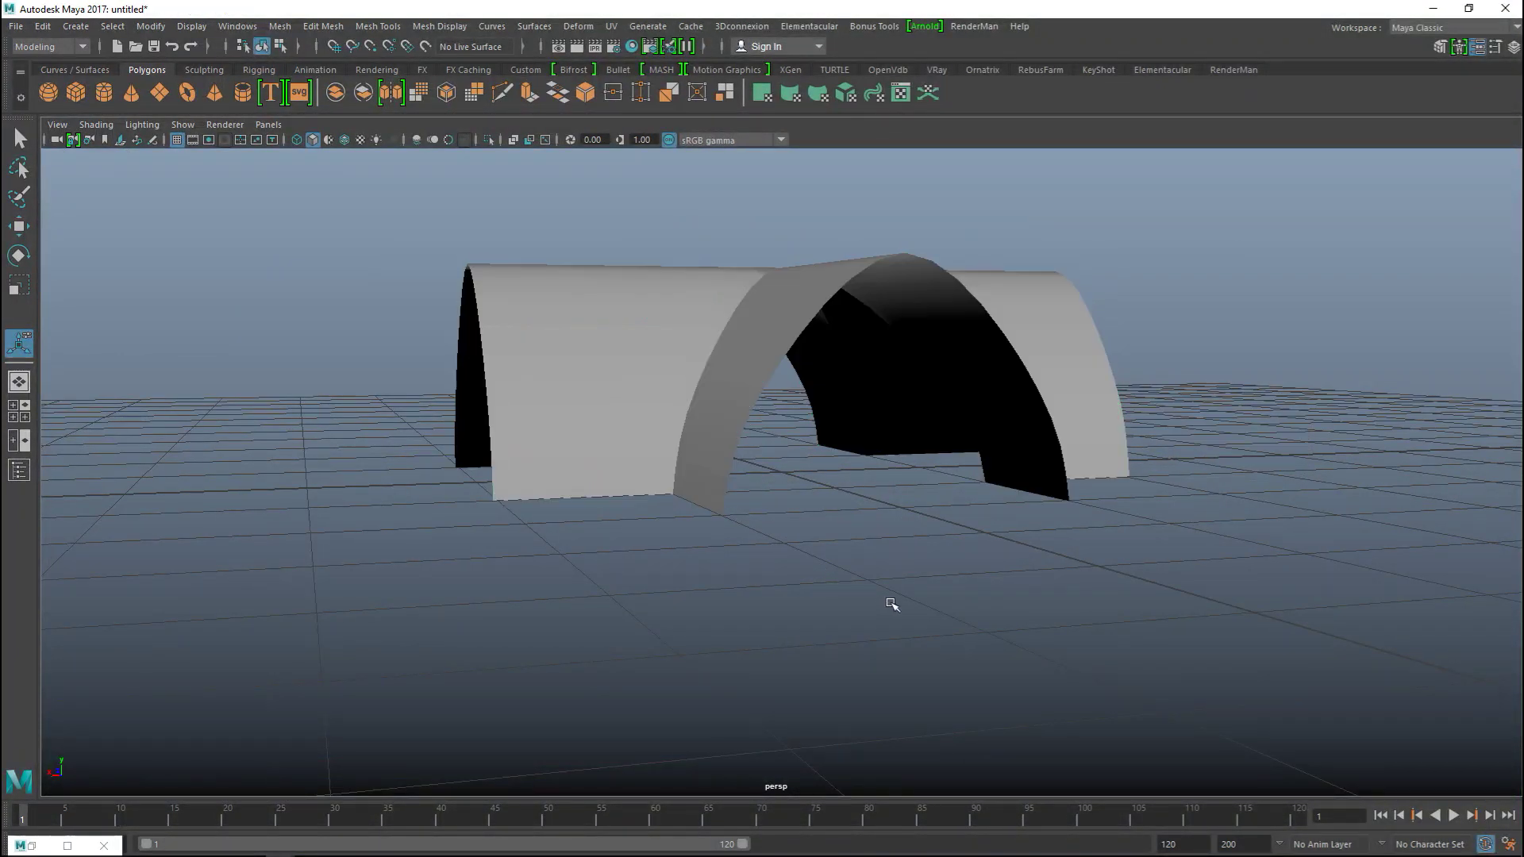
pyautogui.keyDown('alt'); pyautogui.moveTo(907, 615); pyautogui.dragTo(863, 416); pyautogui.keyUp('alt')
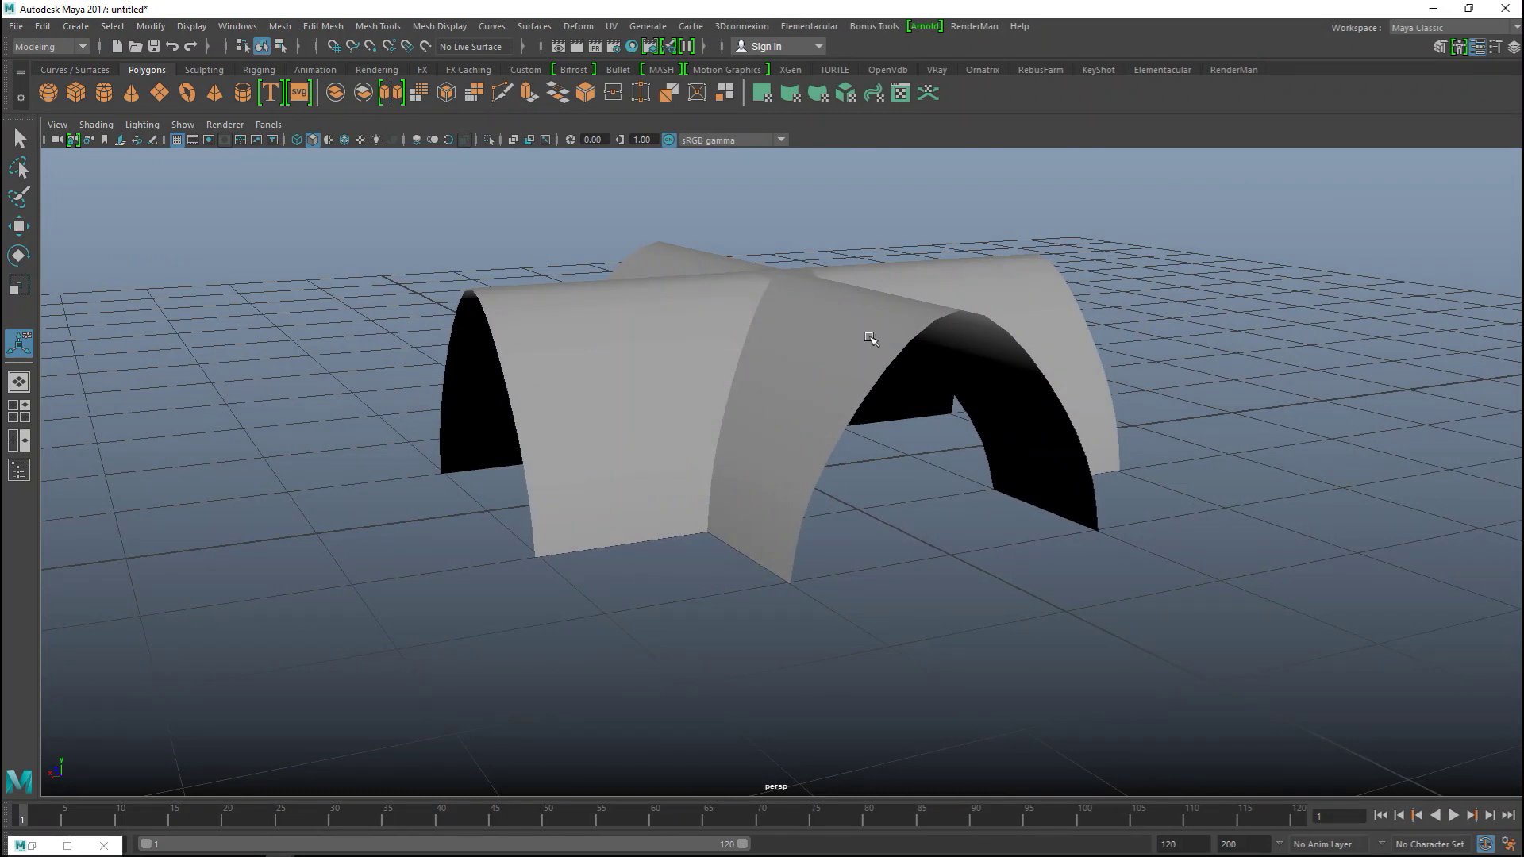
pyautogui.click(870, 338)
pyautogui.keyDown('alt'); pyautogui.moveTo(960, 516); pyautogui.dragTo(1061, 527); pyautogui.keyUp('alt')
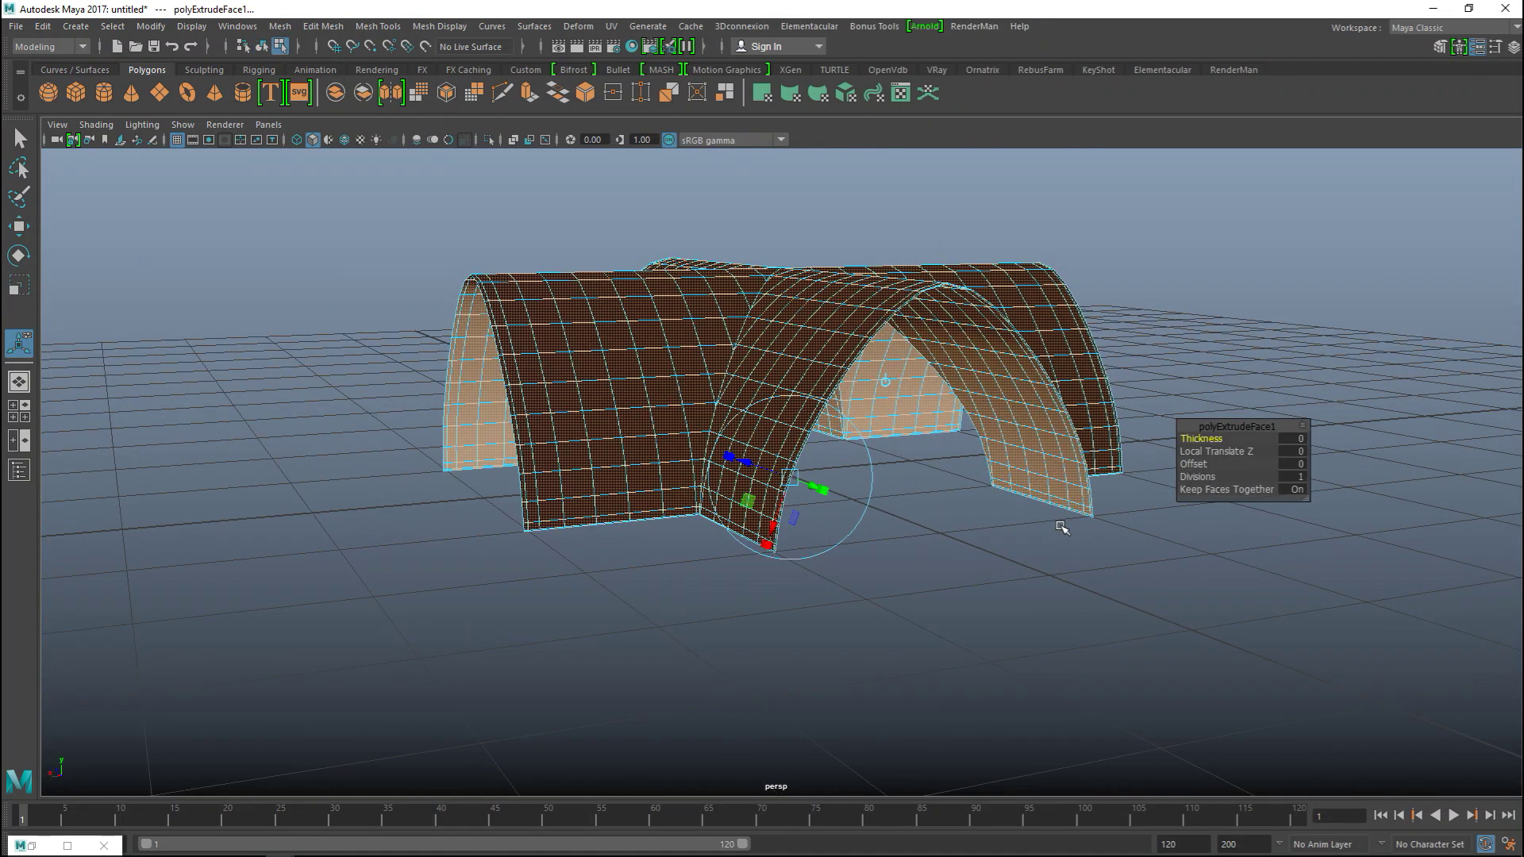
# Set polyExtrudeFace1 Thickness to 0.05 and orbit to check the thick shell's underside
pyautogui.click(1293, 438)
pyautogui.write('0.05')
pyautogui.press('Return')
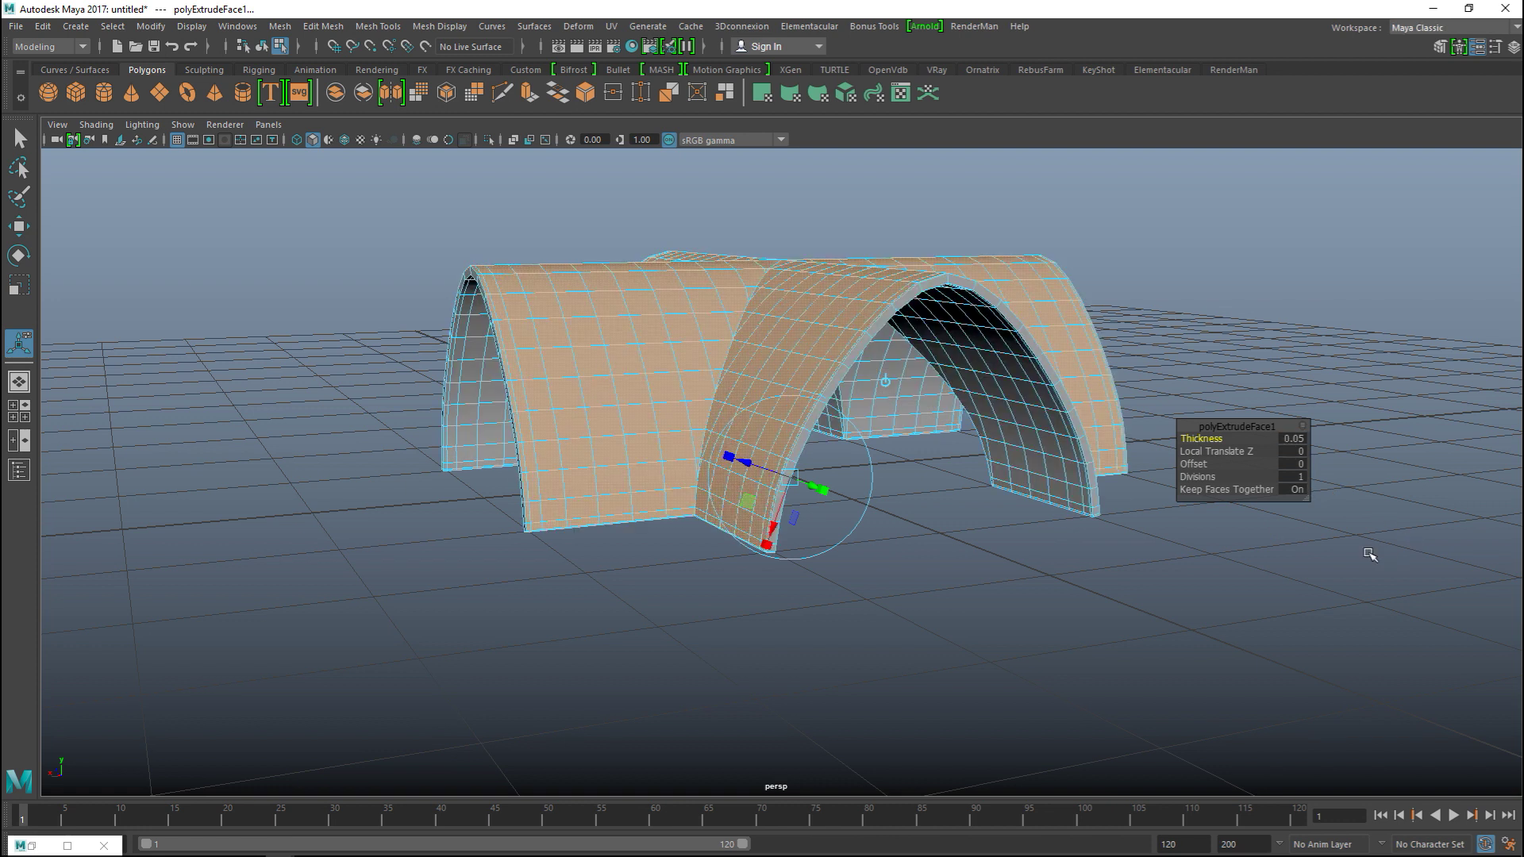
pyautogui.keyDown('alt'); pyautogui.moveTo(759, 744); pyautogui.dragTo(990, 653); pyautogui.keyUp('alt')
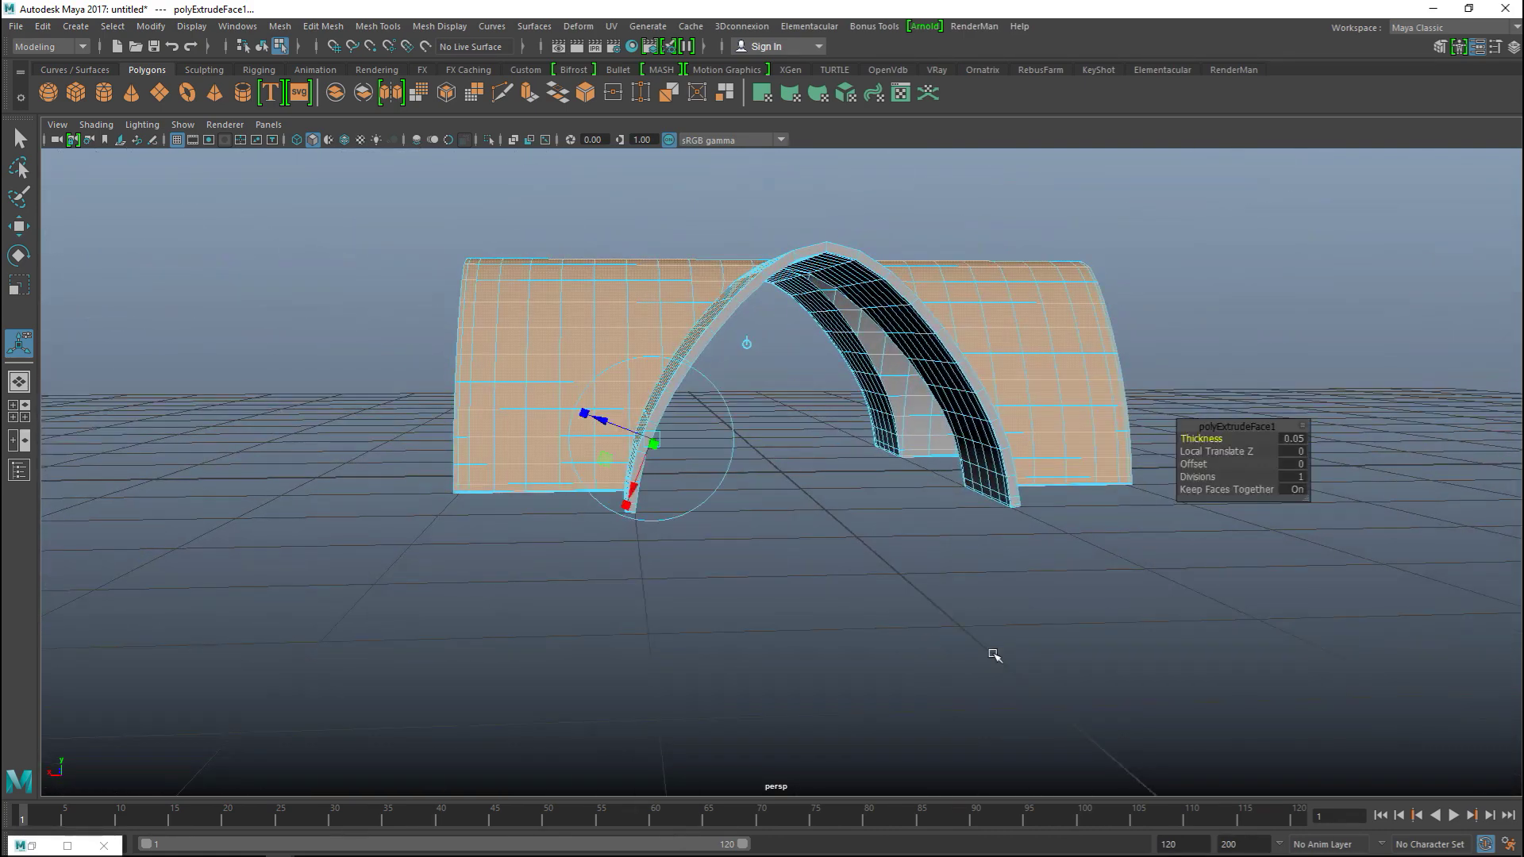
pyautogui.click(1251, 639)
pyautogui.scroll(3, 1156, 653)
pyautogui.keyDown('alt'); pyautogui.moveTo(1091, 660); pyautogui.dragTo(1112, 500); pyautogui.keyUp('alt')
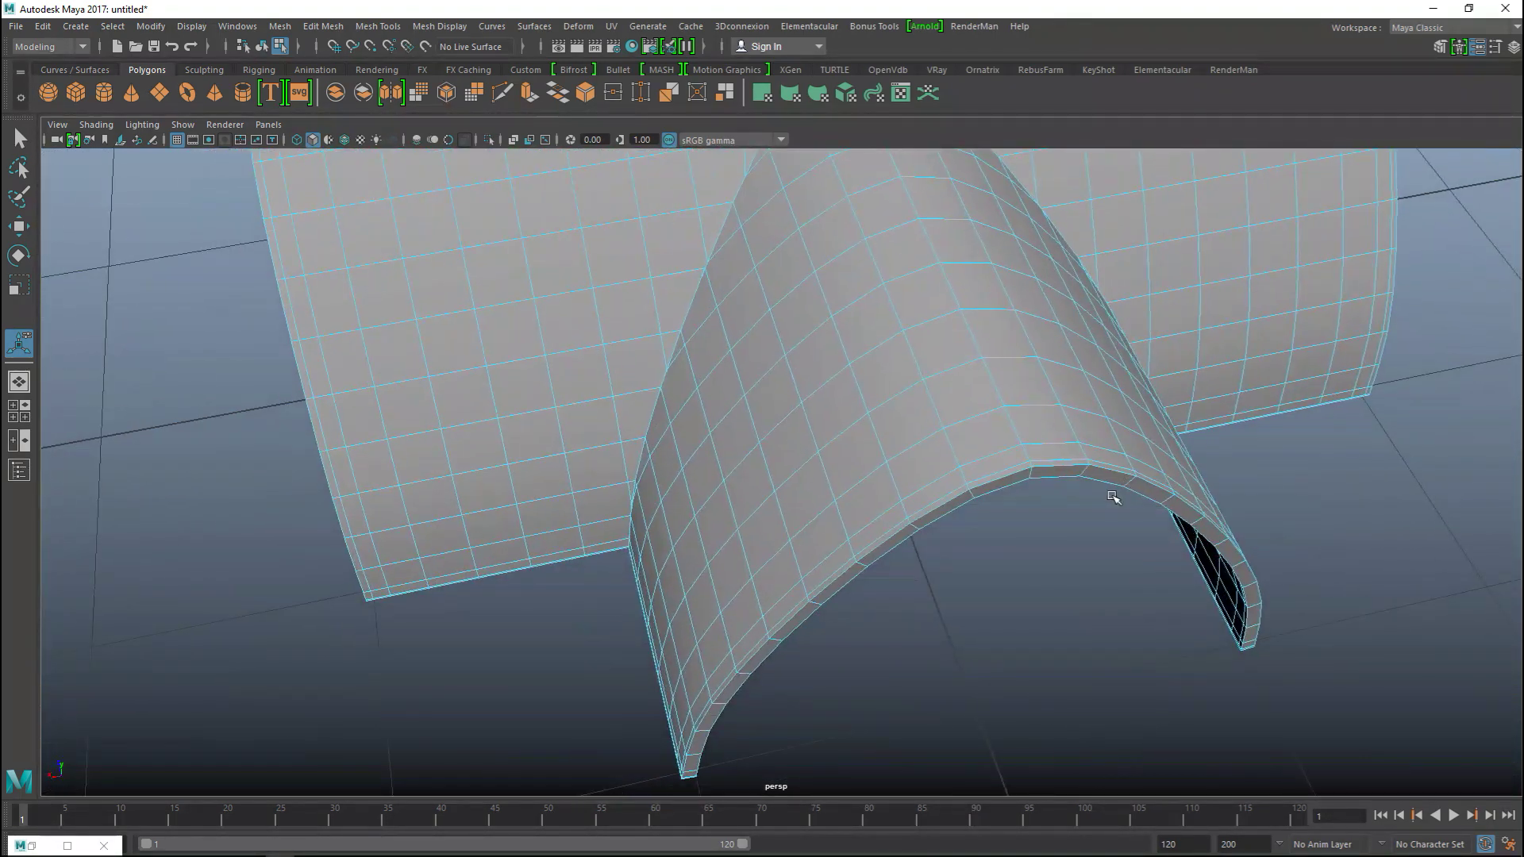
# Maximize the top view and switch to face selection mode
pyautogui.click(19, 411)
pyautogui.press('space')
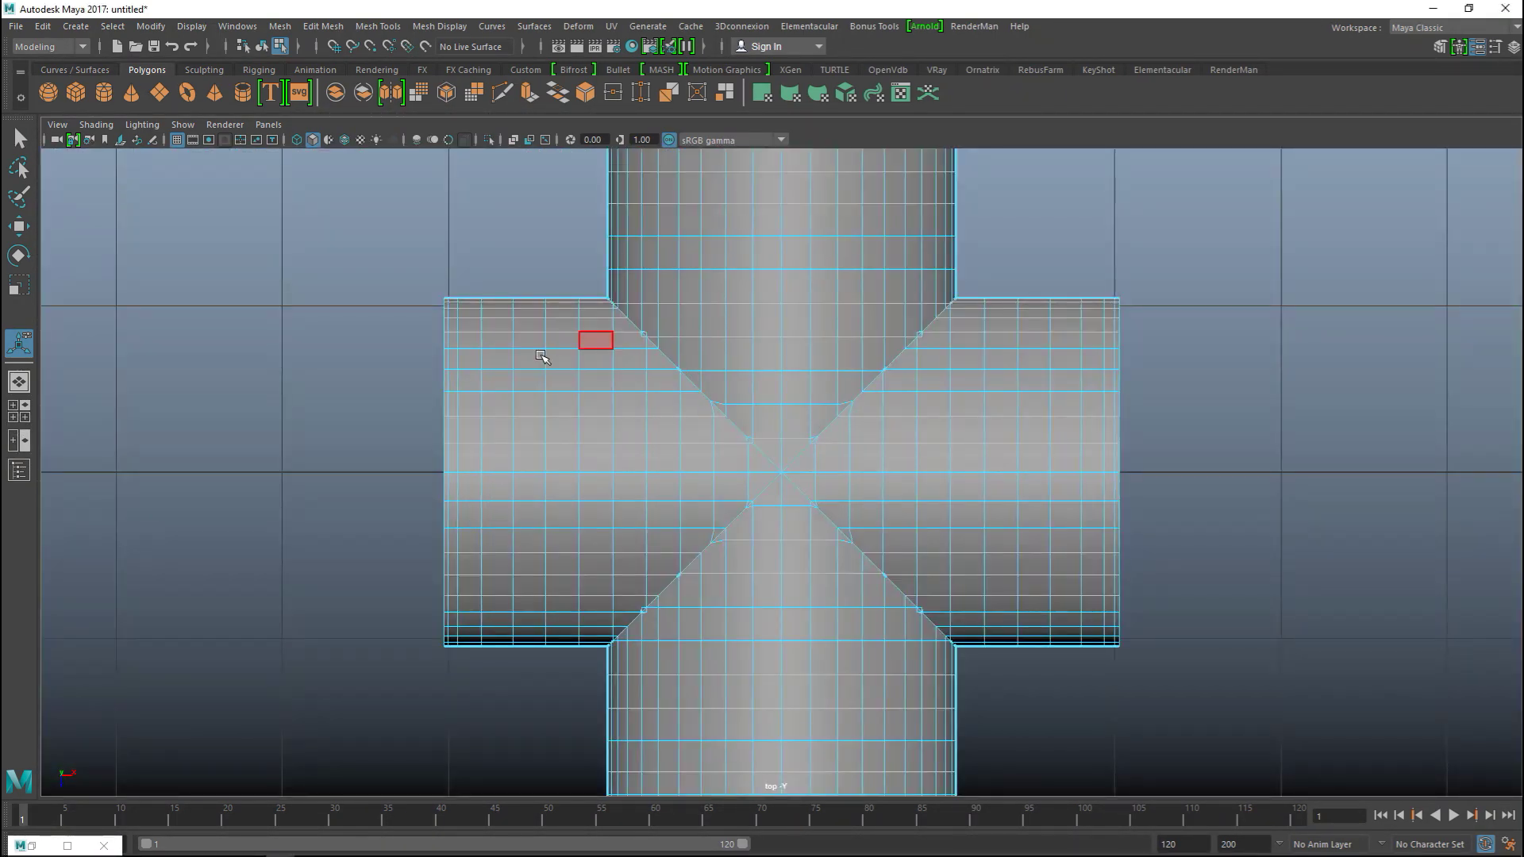
pyautogui.moveTo(495, 343); pyautogui.dragTo(505, 395, button='right')
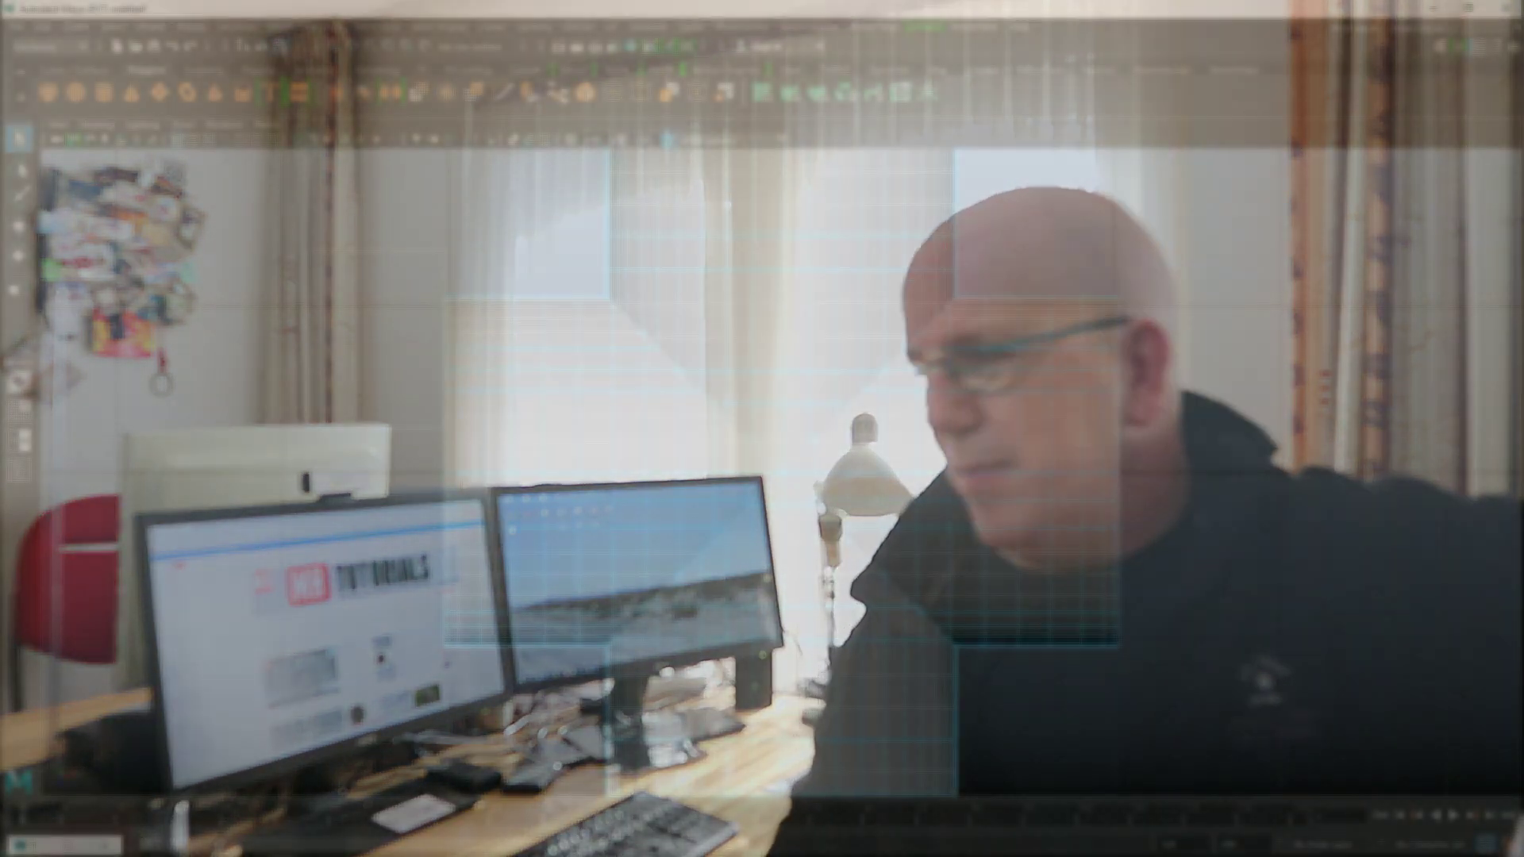
# Marquee-select the faces of the left, right, upper and lower cylinder arms and delete them
pyautogui.moveTo(545, 744); pyautogui.dragTo(592, 744)
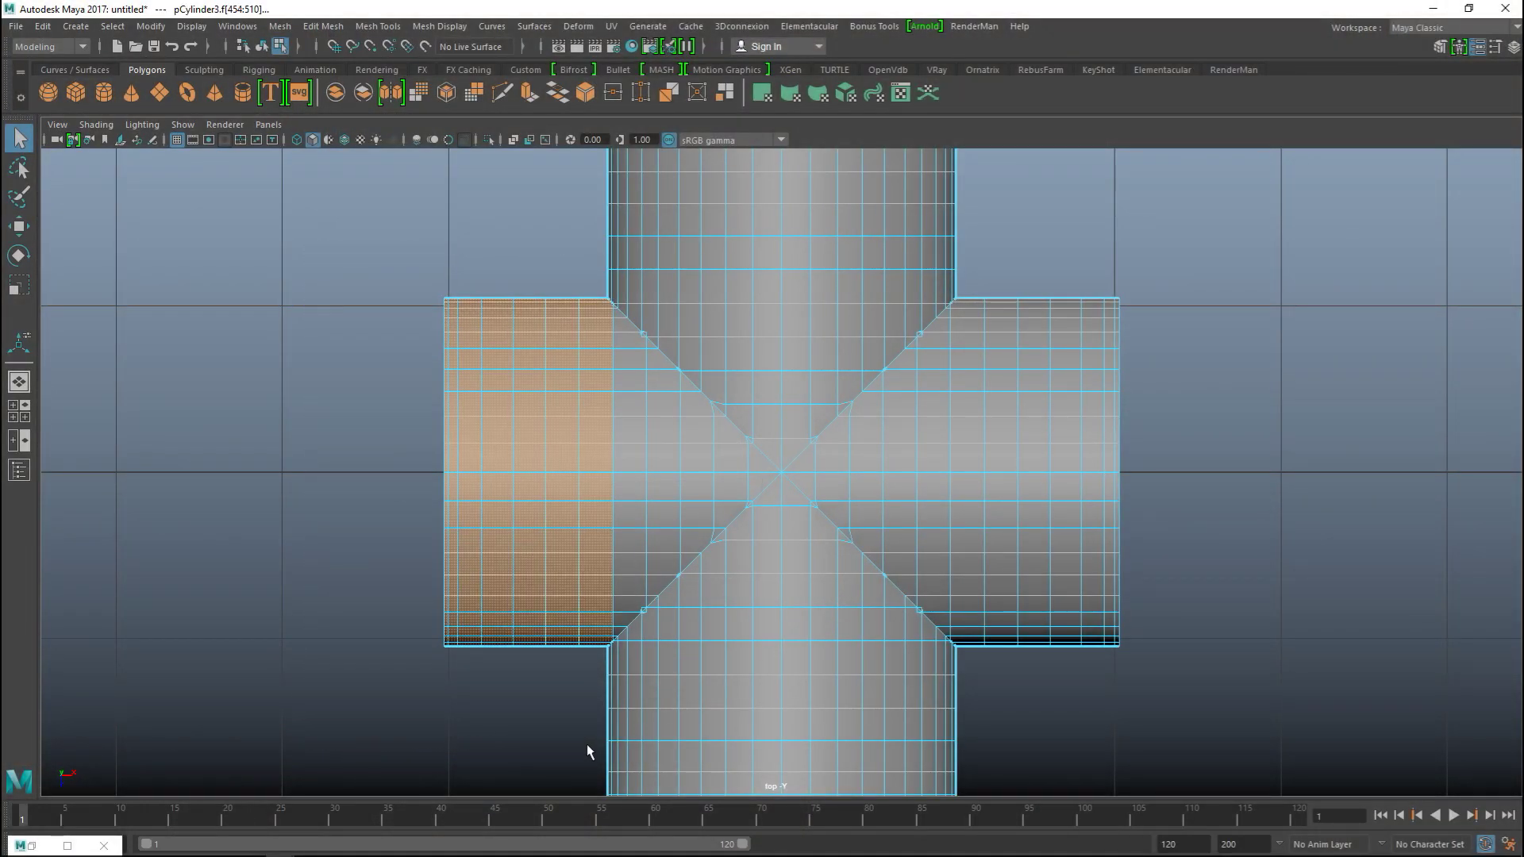
pyautogui.click(317, 238)
pyautogui.moveTo(320, 217); pyautogui.dragTo(555, 774)
pyautogui.keyDown('shift'); pyautogui.moveTo(1250, 238); pyautogui.dragTo(1003, 724); pyautogui.keyUp('shift')
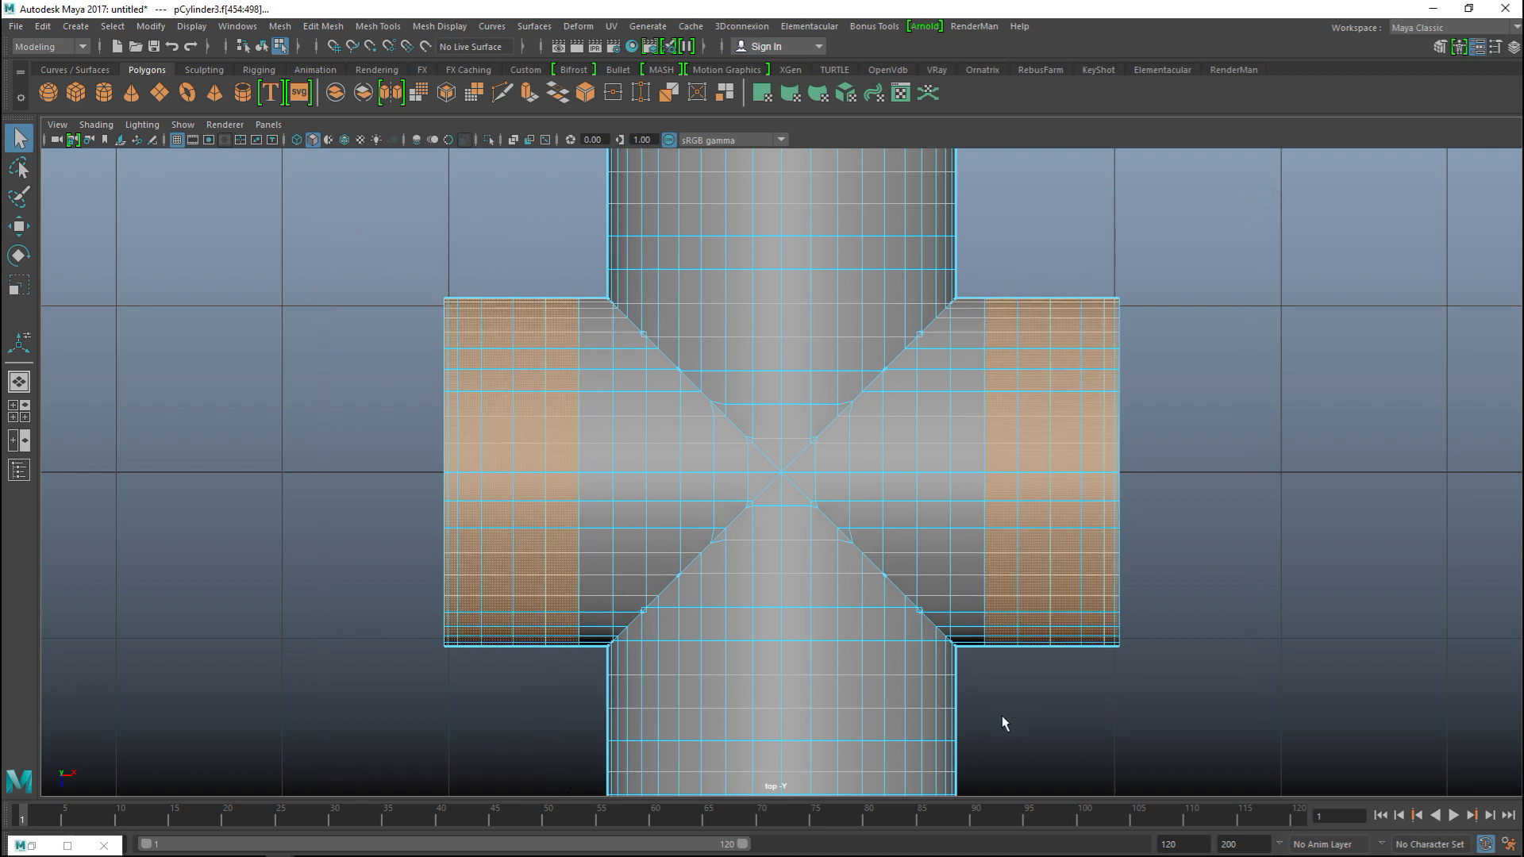
pyautogui.keyDown('shift'); pyautogui.moveTo(504, 246); pyautogui.dragTo(1031, 158); pyautogui.keyUp('shift')
pyautogui.keyDown('shift'); pyautogui.moveTo(536, 677); pyautogui.dragTo(1416, 854); pyautogui.keyUp('shift')
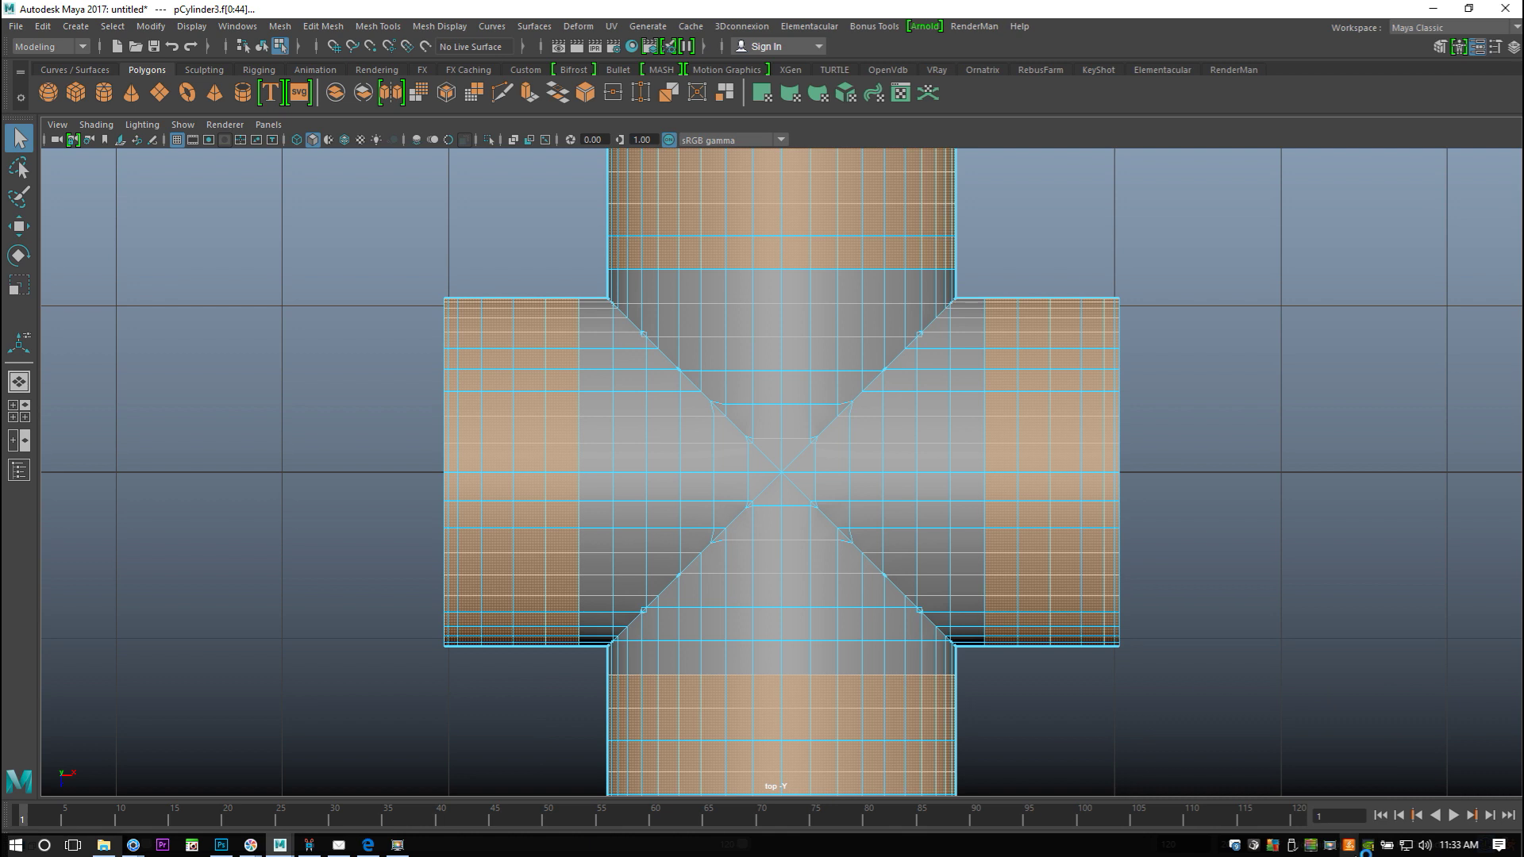
pyautogui.press('Delete')
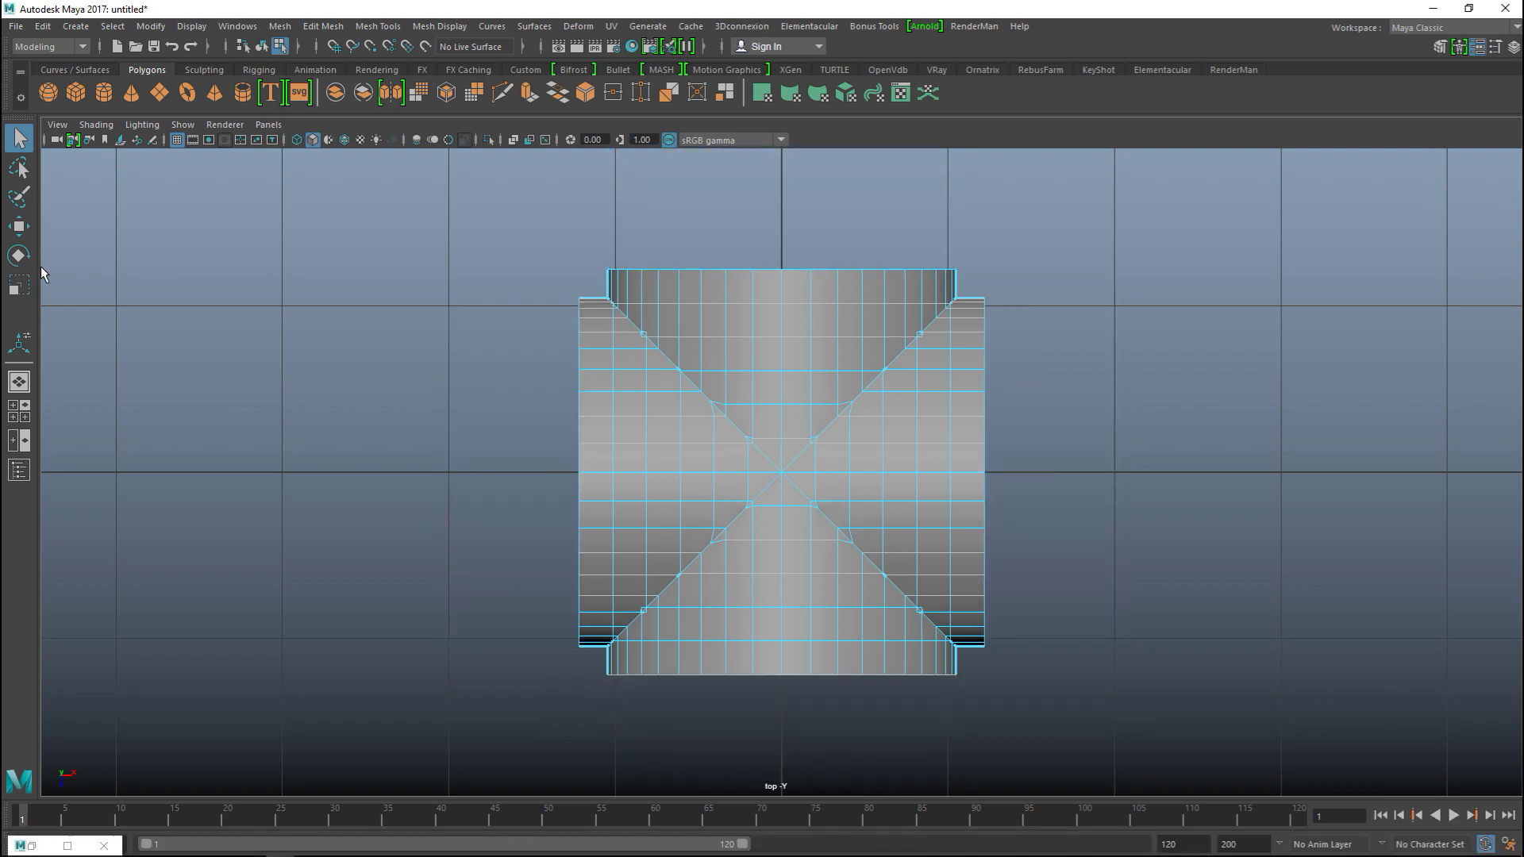
pyautogui.click(19, 410)
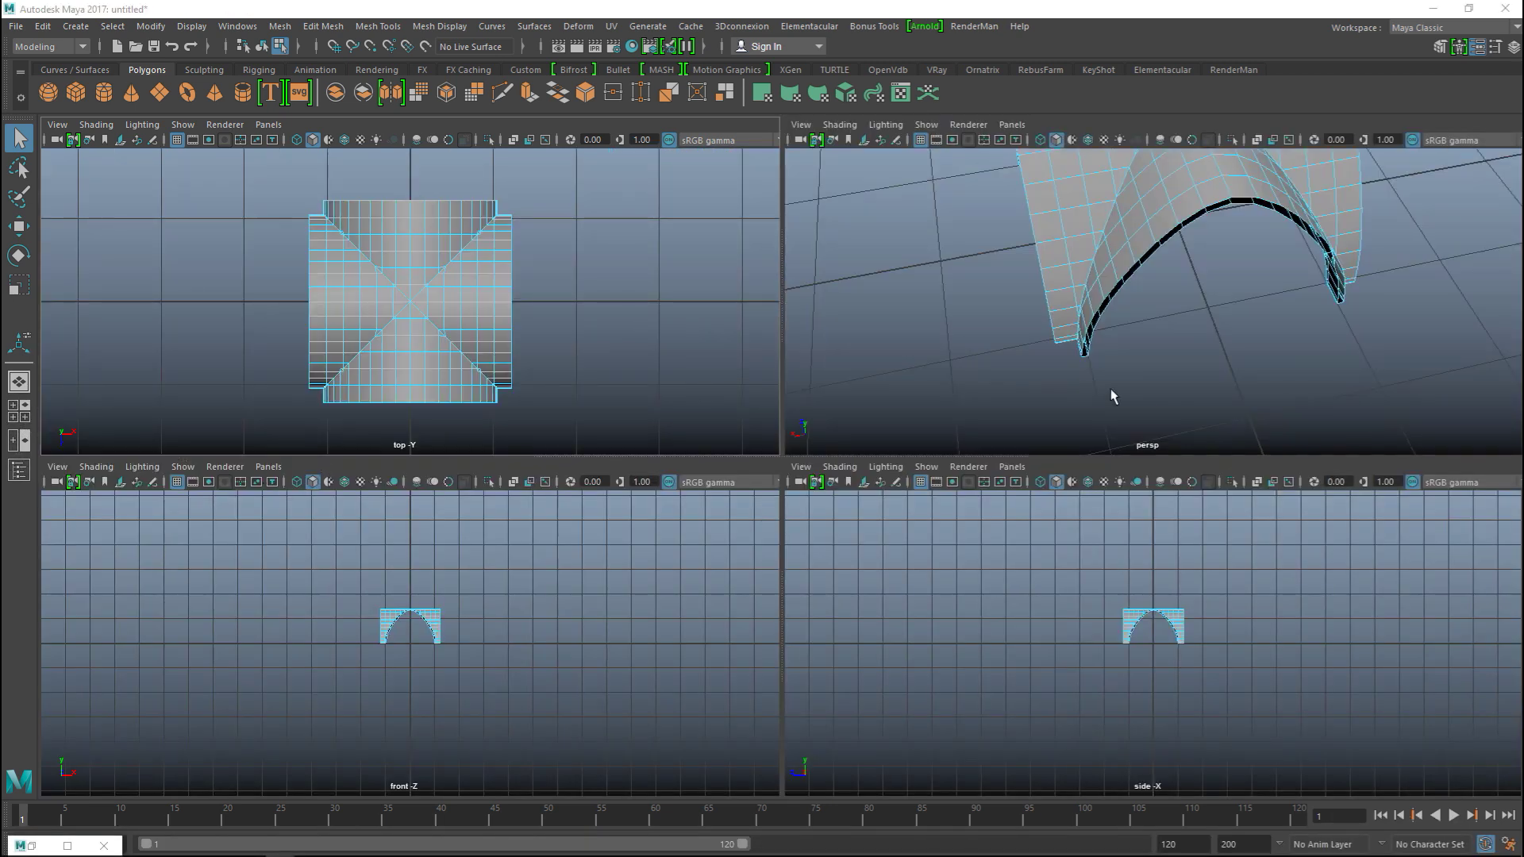
# In the maximized perspective view, orbit beneath the arches and pick one open border edge in Edge mode
pyautogui.press('space')
pyautogui.keyDown('alt'); pyautogui.moveTo(988, 480); pyautogui.dragTo(996, 444); pyautogui.keyUp('alt')
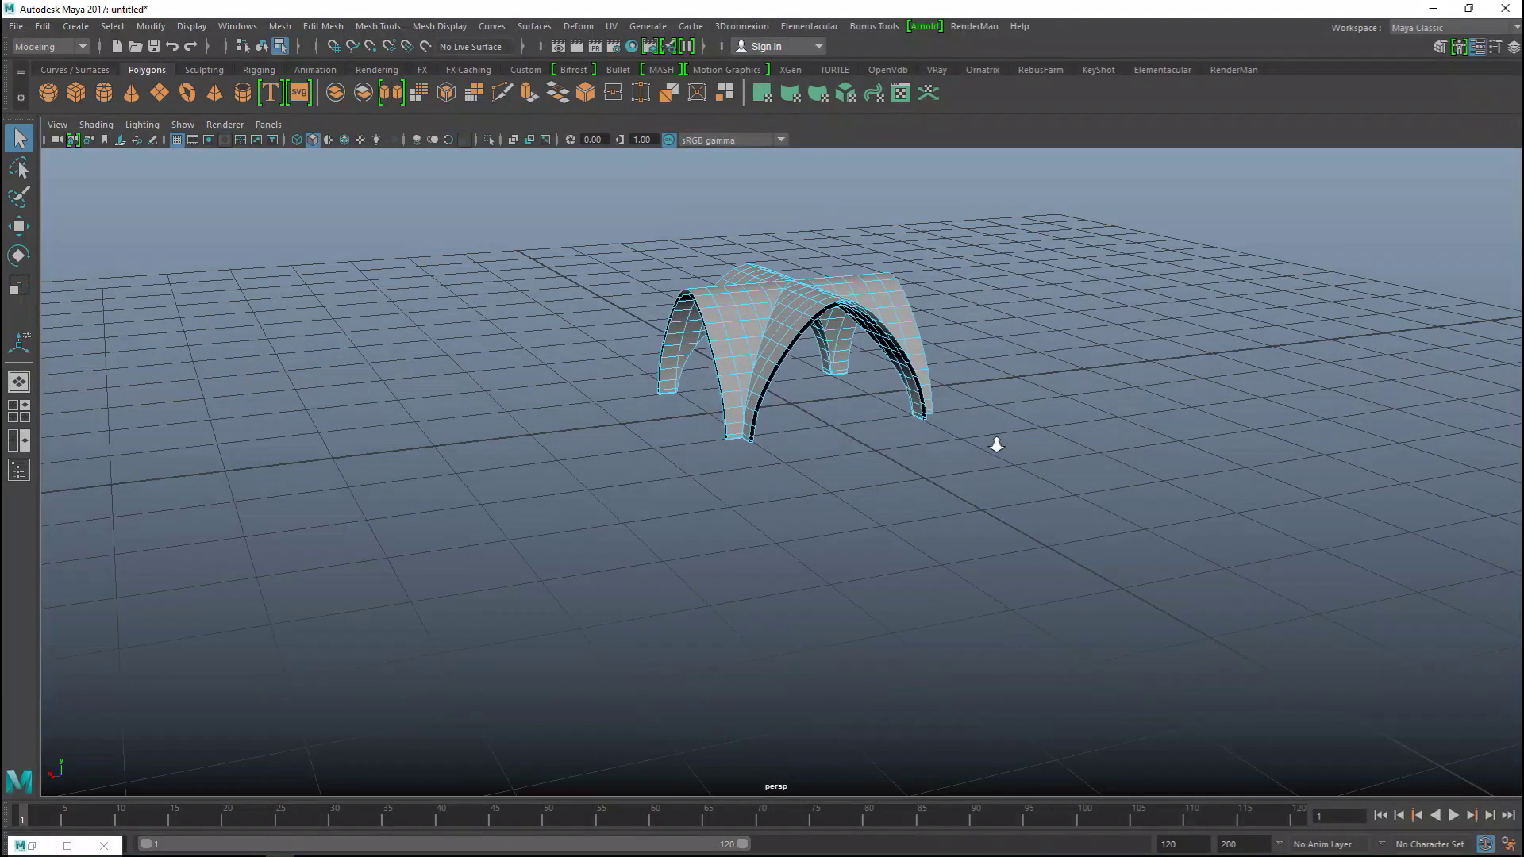
pyautogui.scroll(5, 996, 444)
pyautogui.moveTo(698, 221); pyautogui.dragTo(794, 277, button='right')
pyautogui.keyDown('alt'); pyautogui.moveTo(793, 278); pyautogui.dragTo(922, 602); pyautogui.keyUp('alt')
pyautogui.moveTo(865, 541)
pyautogui.keyDown('alt'); pyautogui.mouseDown()
pyautogui.moveTo(883, 565)
pyautogui.moveTo(873, 552)
pyautogui.mouseUp(); pyautogui.keyUp('alt')
pyautogui.moveTo(710, 450)
pyautogui.keyDown('alt'); pyautogui.mouseDown()
pyautogui.moveTo(766, 500)
pyautogui.moveTo(696, 450)
pyautogui.mouseUp(); pyautogui.keyUp('alt')
pyautogui.moveTo(671, 283); pyautogui.dragTo(680, 242, button='right')
pyautogui.click(770, 456)
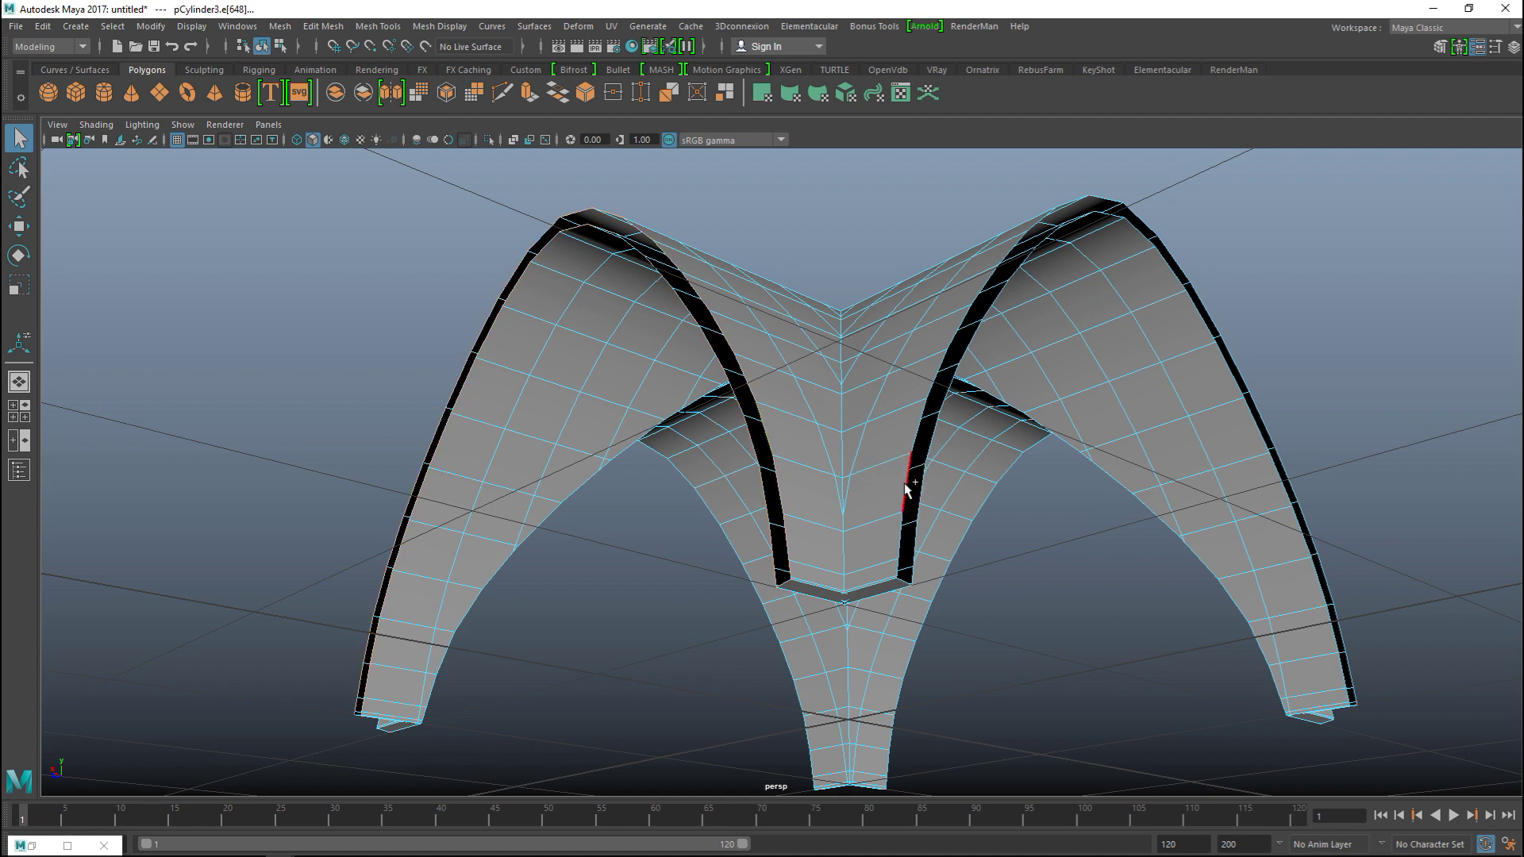
# Close the vault's open arch rims with Mesh > Fill Hole
pyautogui.keyDown('alt'); pyautogui.moveTo(1109, 584); pyautogui.dragTo(966, 579); pyautogui.keyUp('alt')
pyautogui.scroll(5, 966, 578)
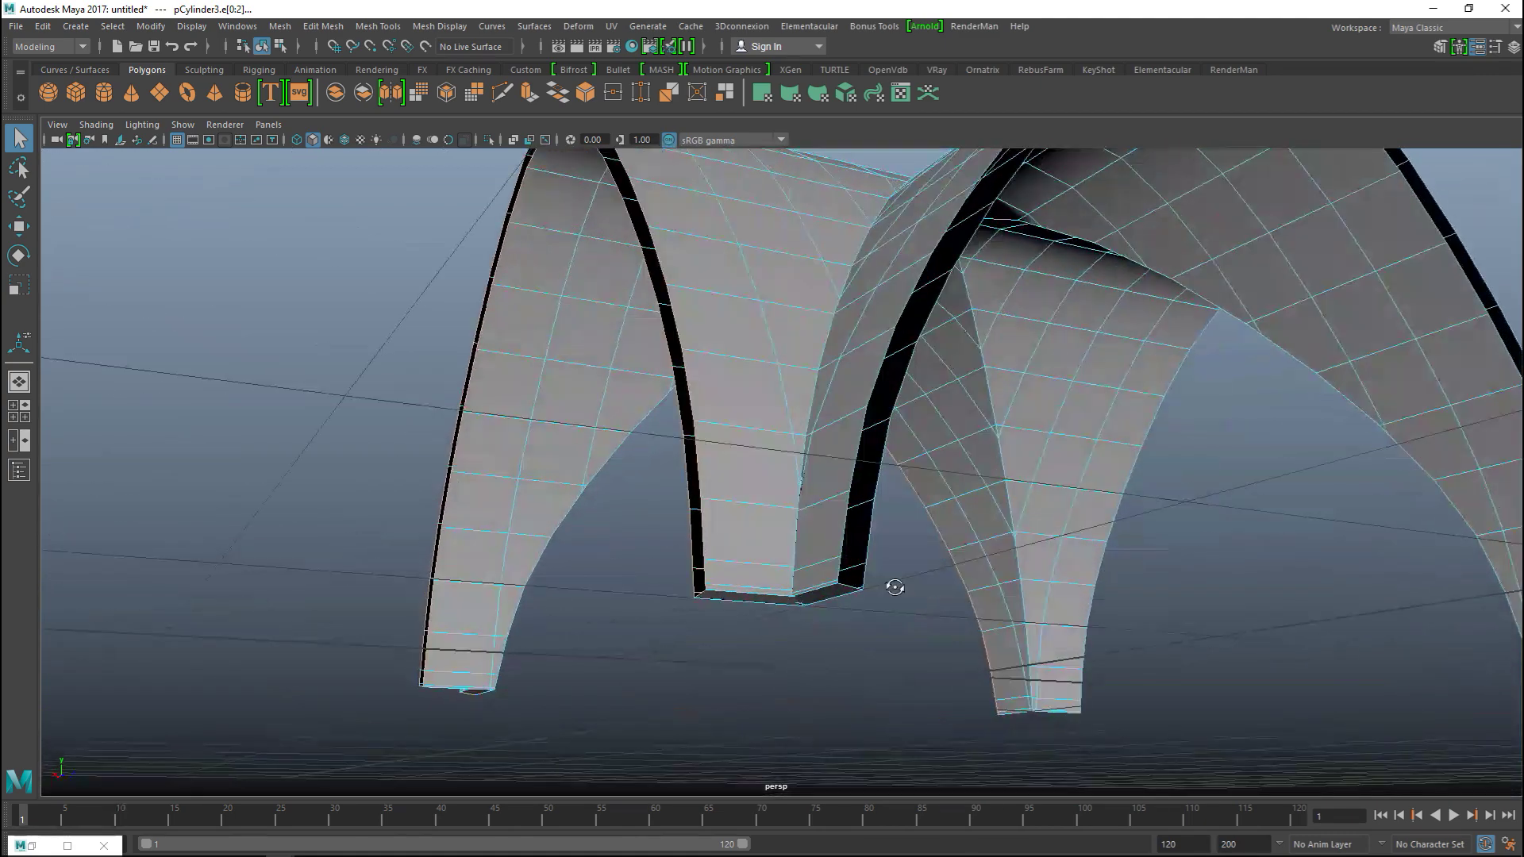
pyautogui.scroll(2, 891, 585)
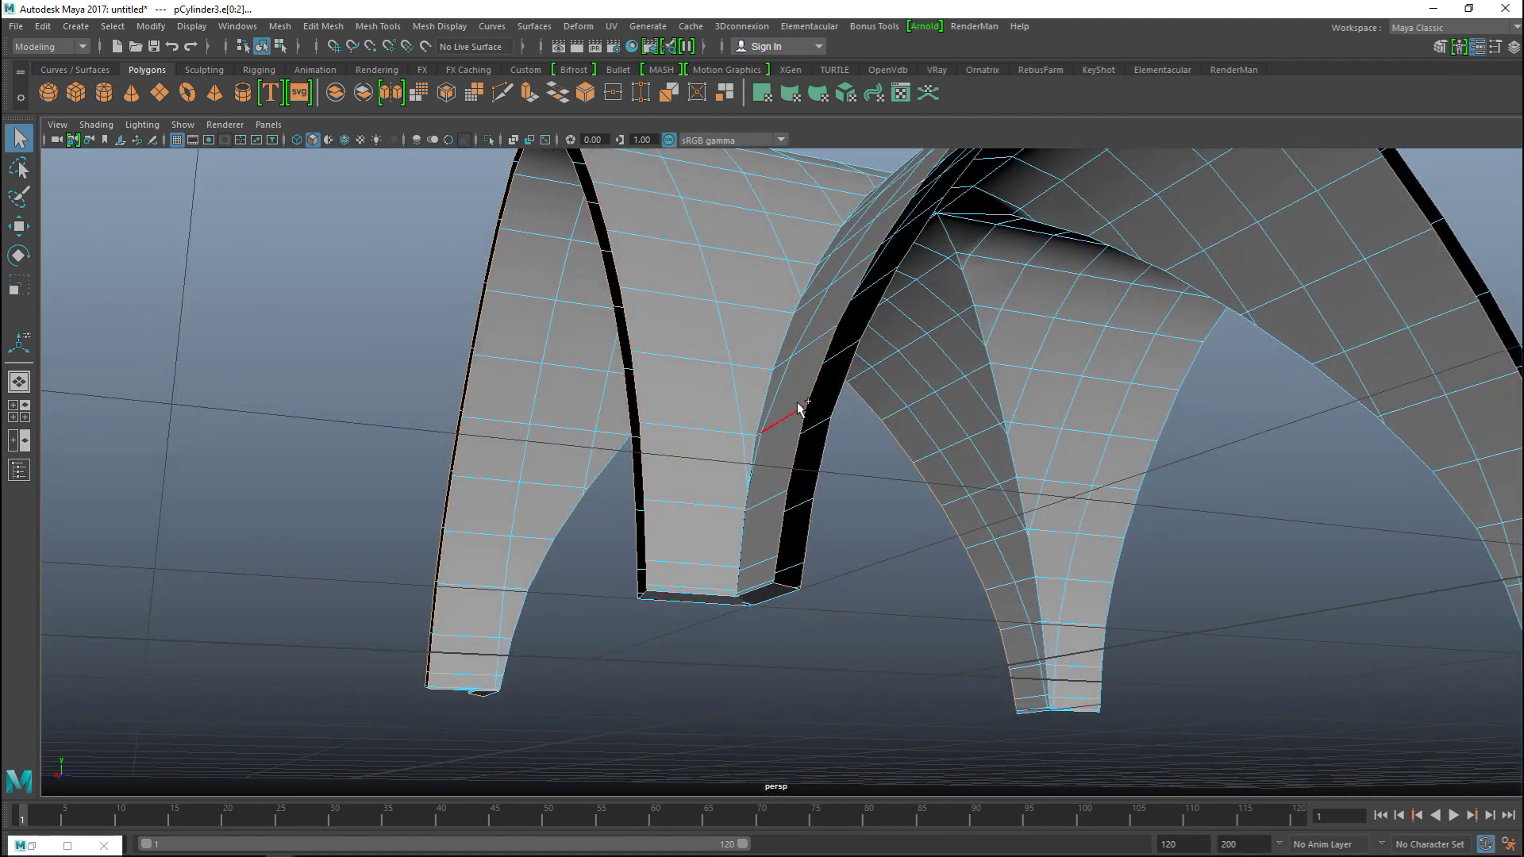
pyautogui.keyDown('alt'); pyautogui.moveTo(1204, 580); pyautogui.dragTo(1032, 587); pyautogui.keyUp('alt')
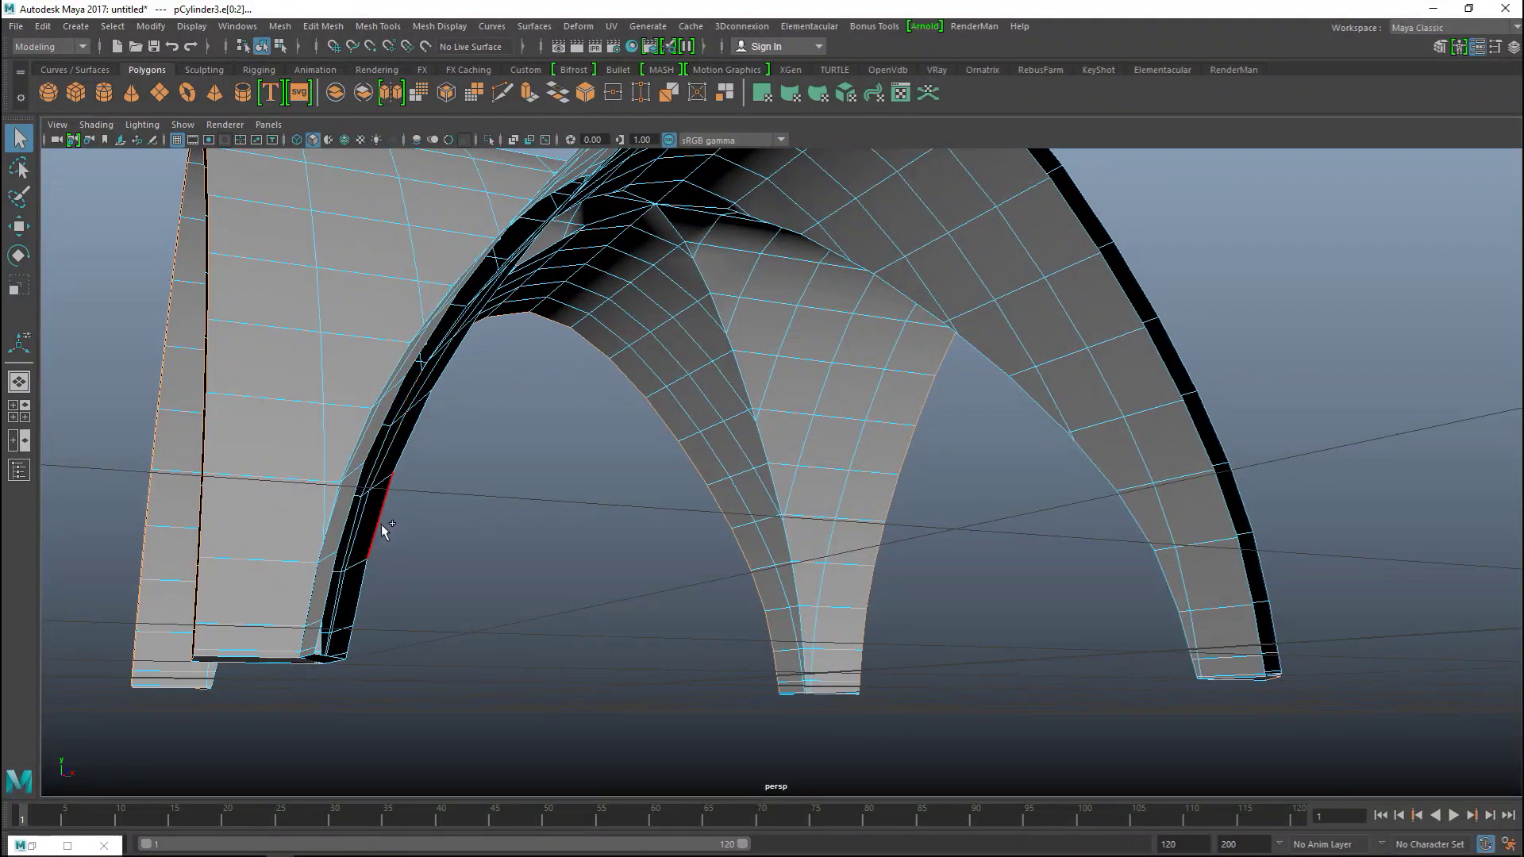
pyautogui.click(280, 26)
pyautogui.moveTo(332, 28)
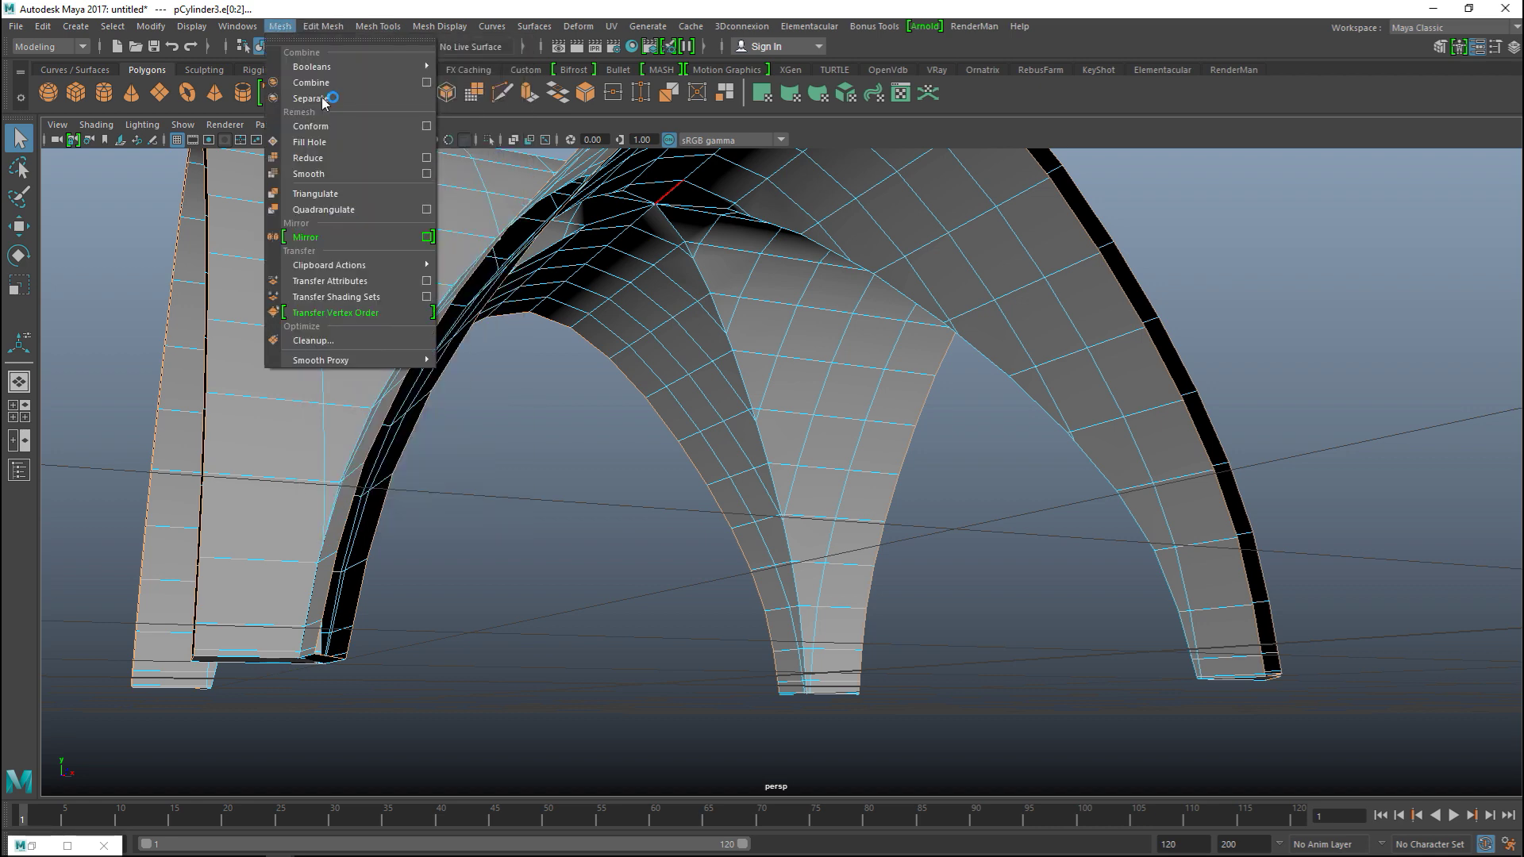
pyautogui.click(322, 142)
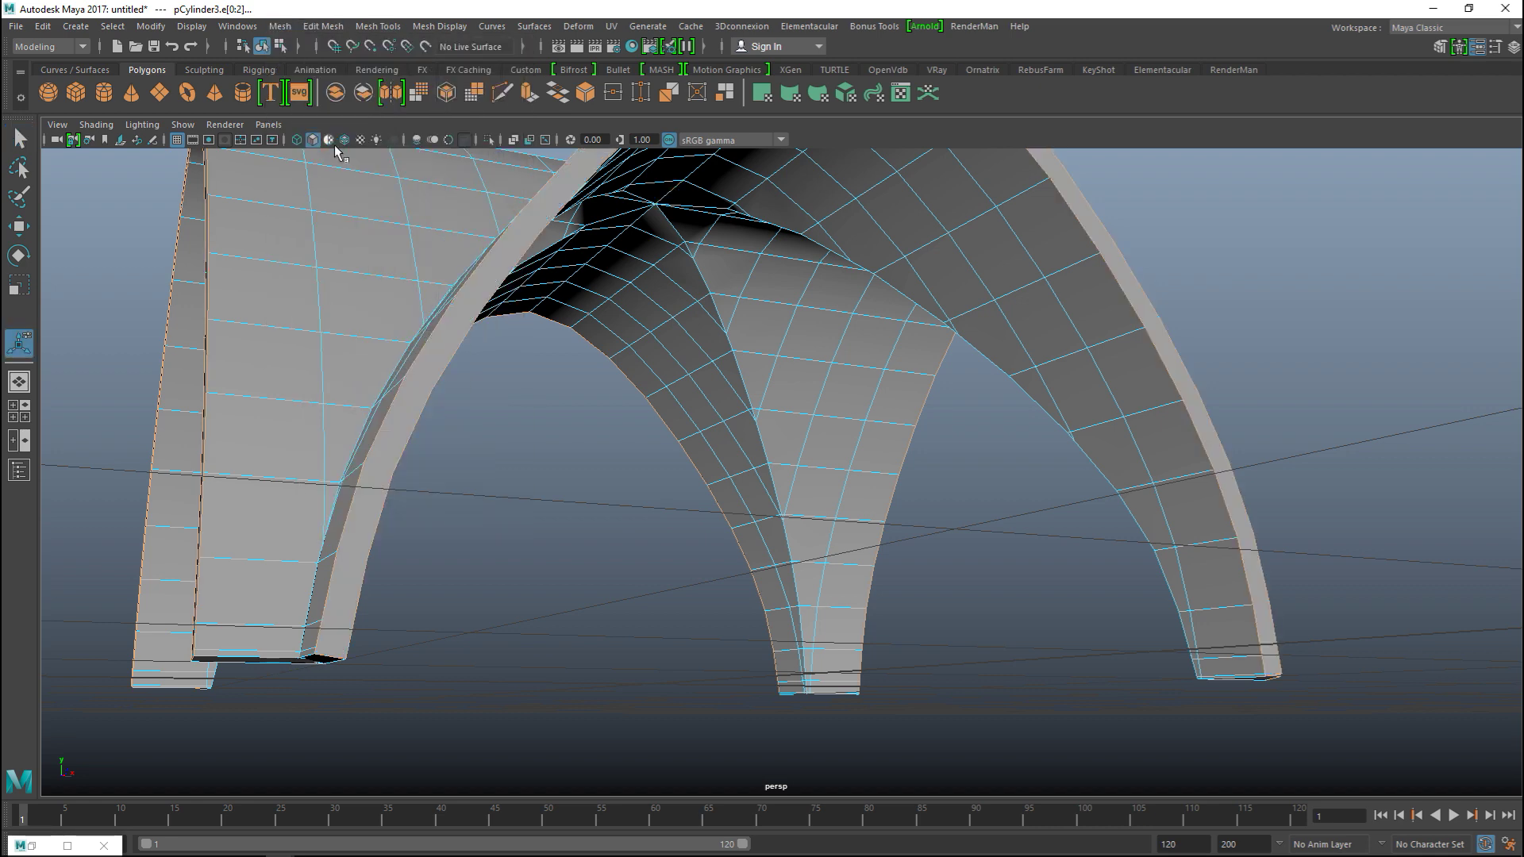
# Select the bottom faces of the four vault legs and extrude them with Ctrl+E
pyautogui.scroll(-5, 488, 314)
pyautogui.keyDown('alt'); pyautogui.moveTo(631, 446); pyautogui.dragTo(632, 437); pyautogui.keyUp('alt')
pyautogui.moveTo(611, 356); pyautogui.dragTo(613, 316, button='right')
pyautogui.scroll(3, 614, 393)
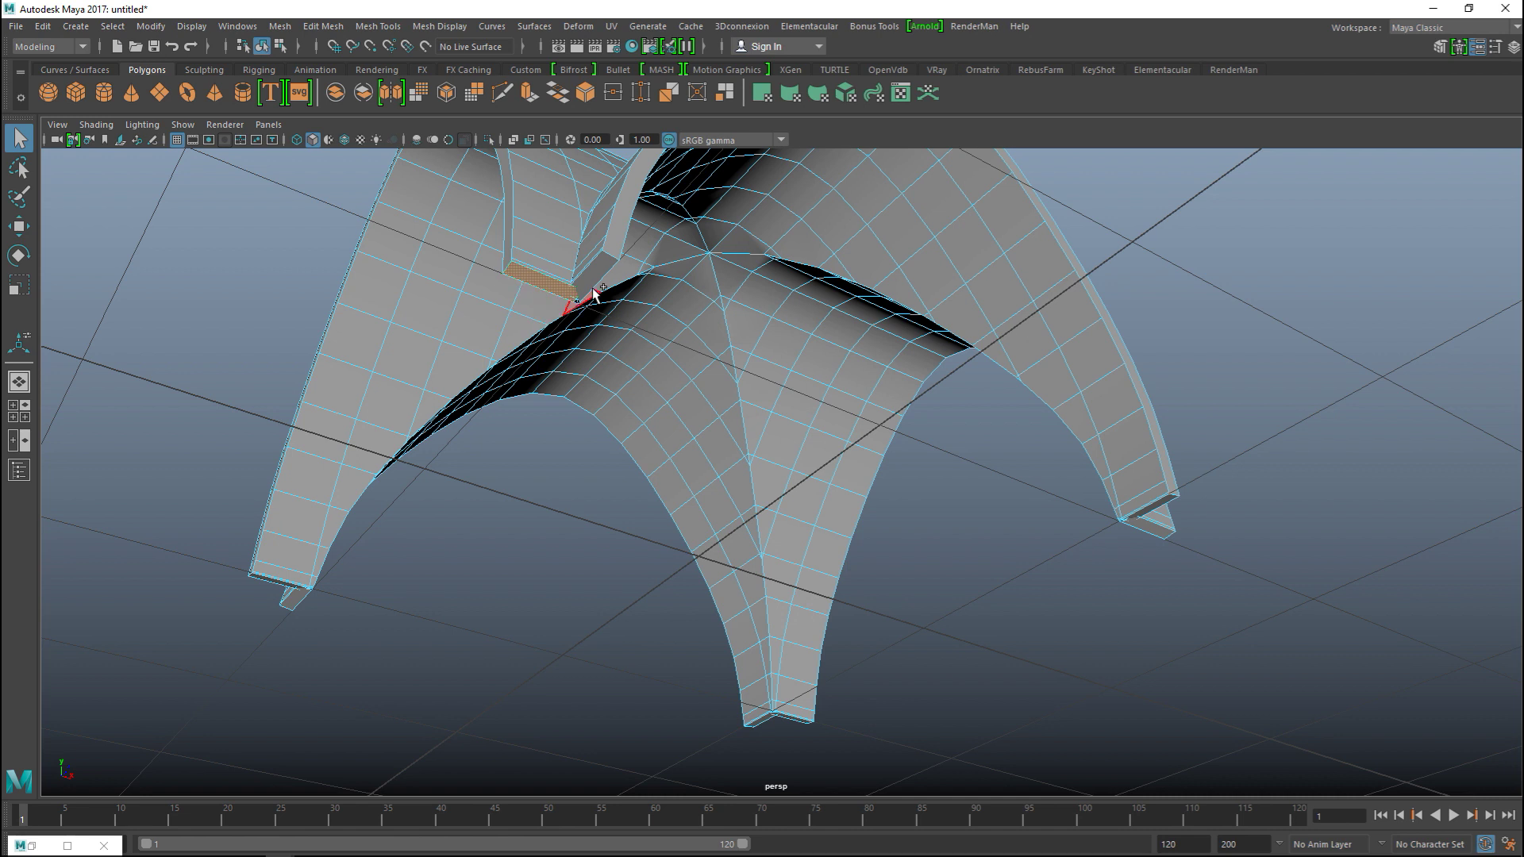
pyautogui.keyDown('shift'); pyautogui.click(597, 295); pyautogui.keyUp('shift')
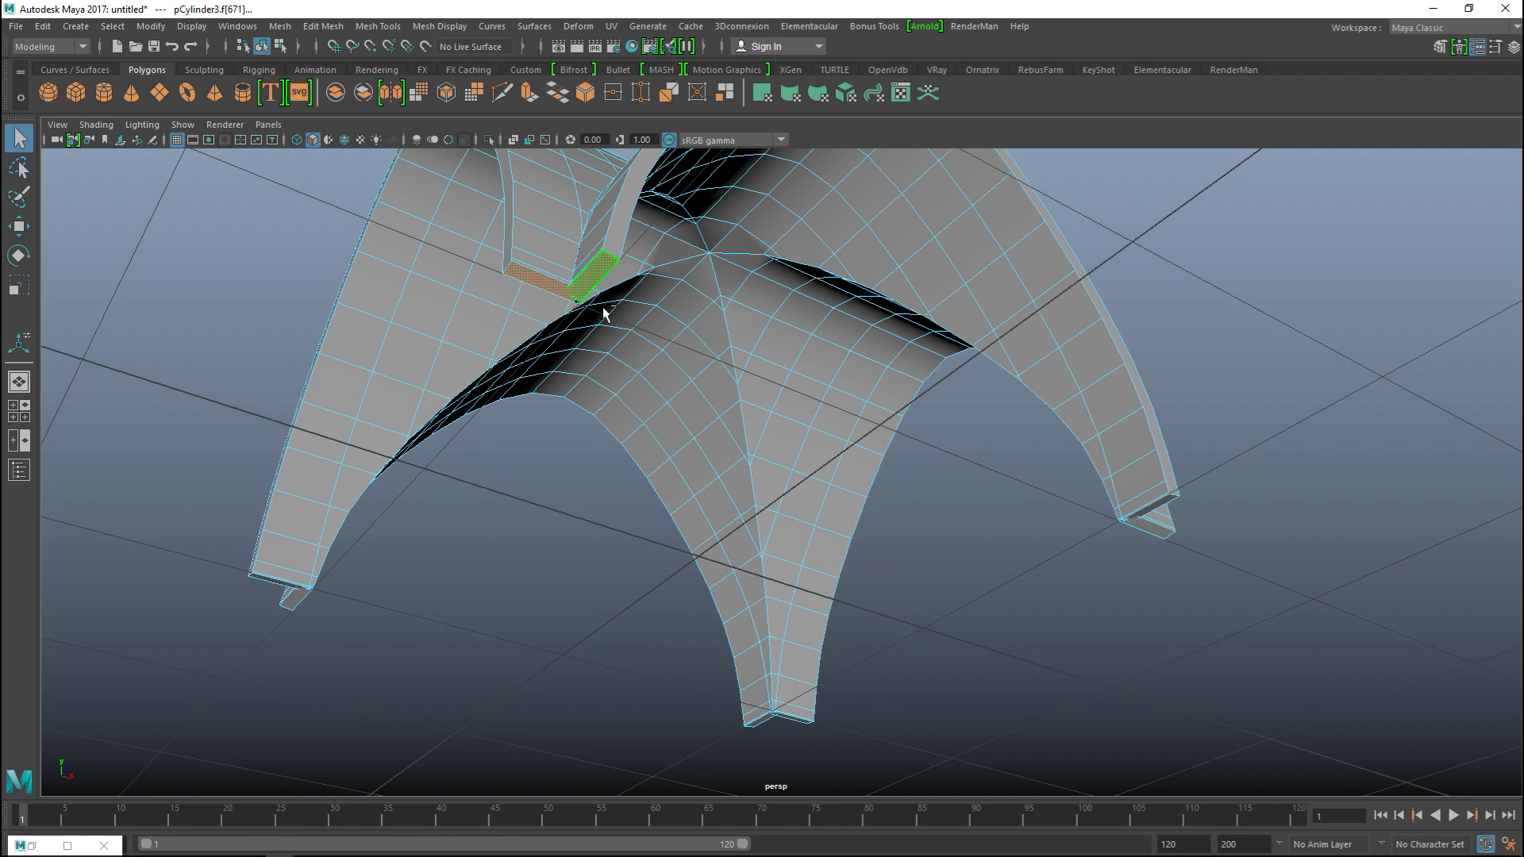
pyautogui.keyDown('shift'); pyautogui.click(770, 719); pyautogui.keyUp('shift')
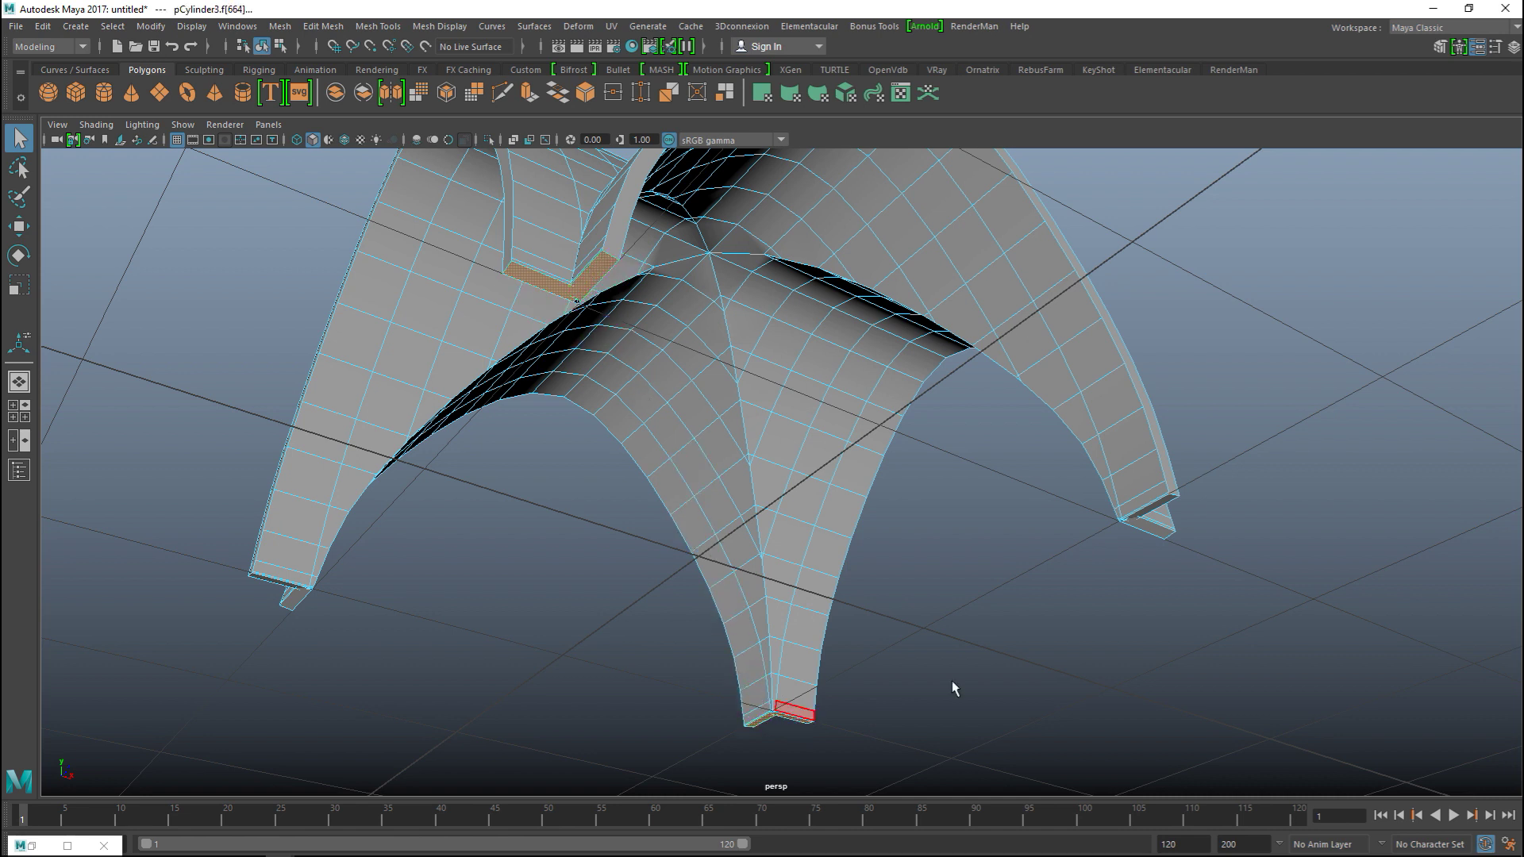
pyautogui.keyDown('shift'); pyautogui.click(1150, 530); pyautogui.keyUp('shift')
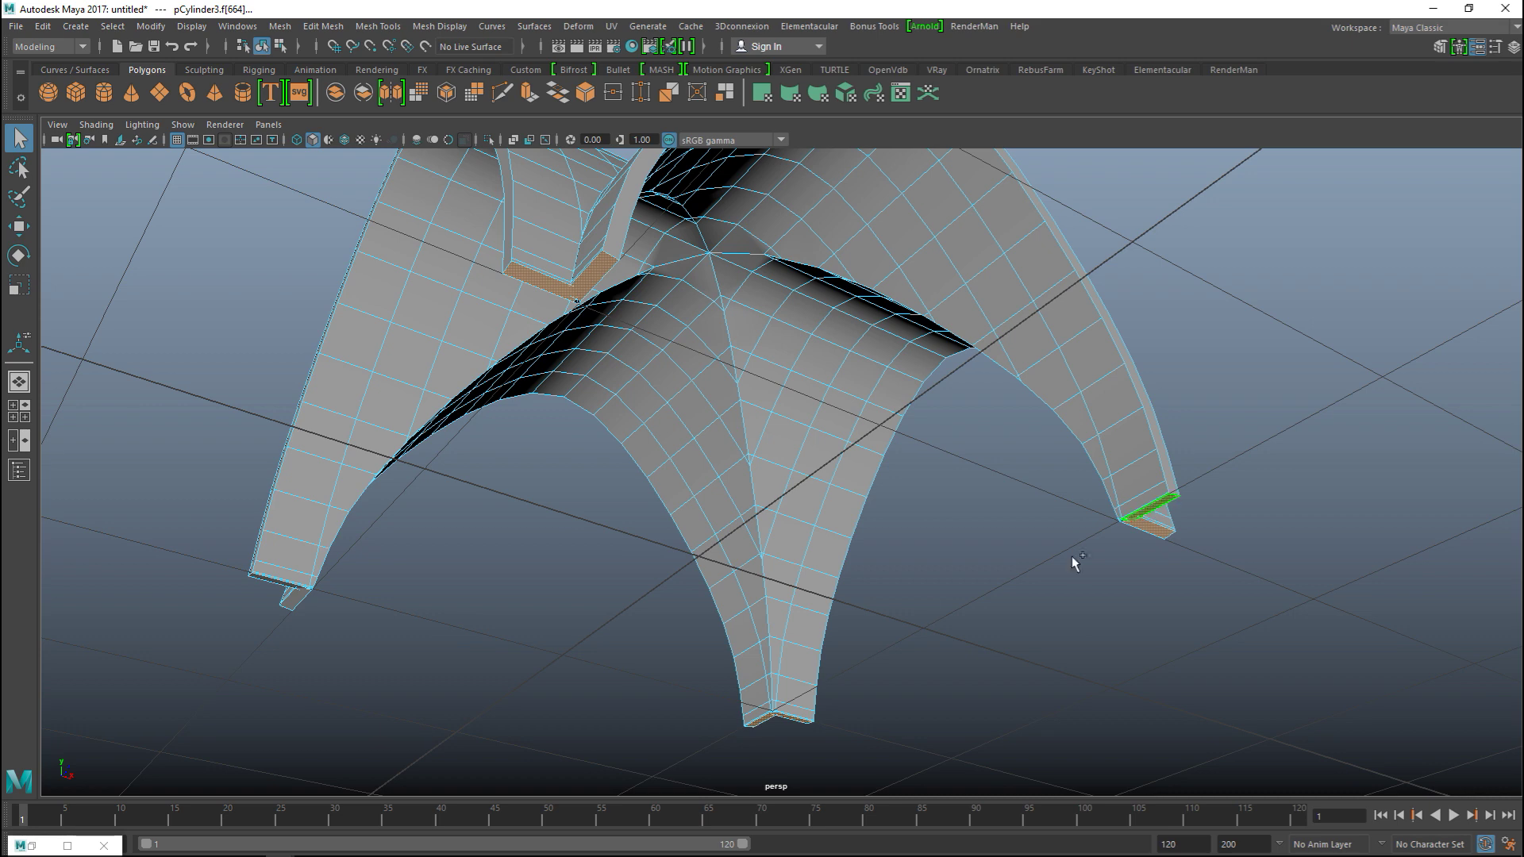
pyautogui.keyDown('shift'); pyautogui.click(274, 585); pyautogui.keyUp('shift')
pyautogui.scroll(-5, 476, 619)
pyautogui.keyDown('alt'); pyautogui.moveTo(585, 608); pyautogui.dragTo(765, 662); pyautogui.keyUp('alt')
pyautogui.hotkey('ctrl', 'e')
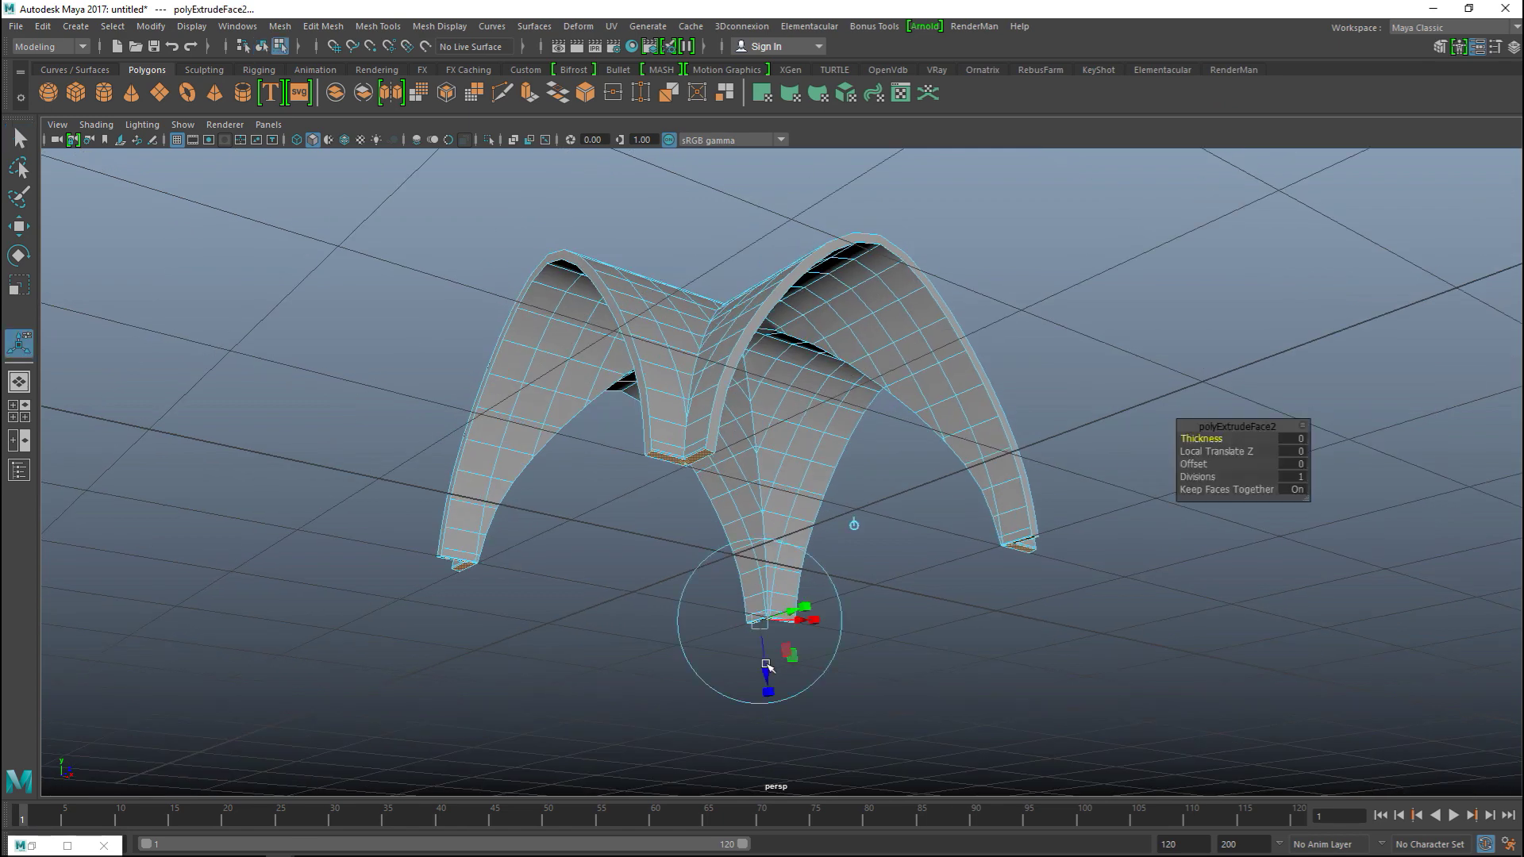
# Pull the extruded leg faces far downward into tall columns, then select the whole vault mesh
pyautogui.scroll(-3, 754, 575)
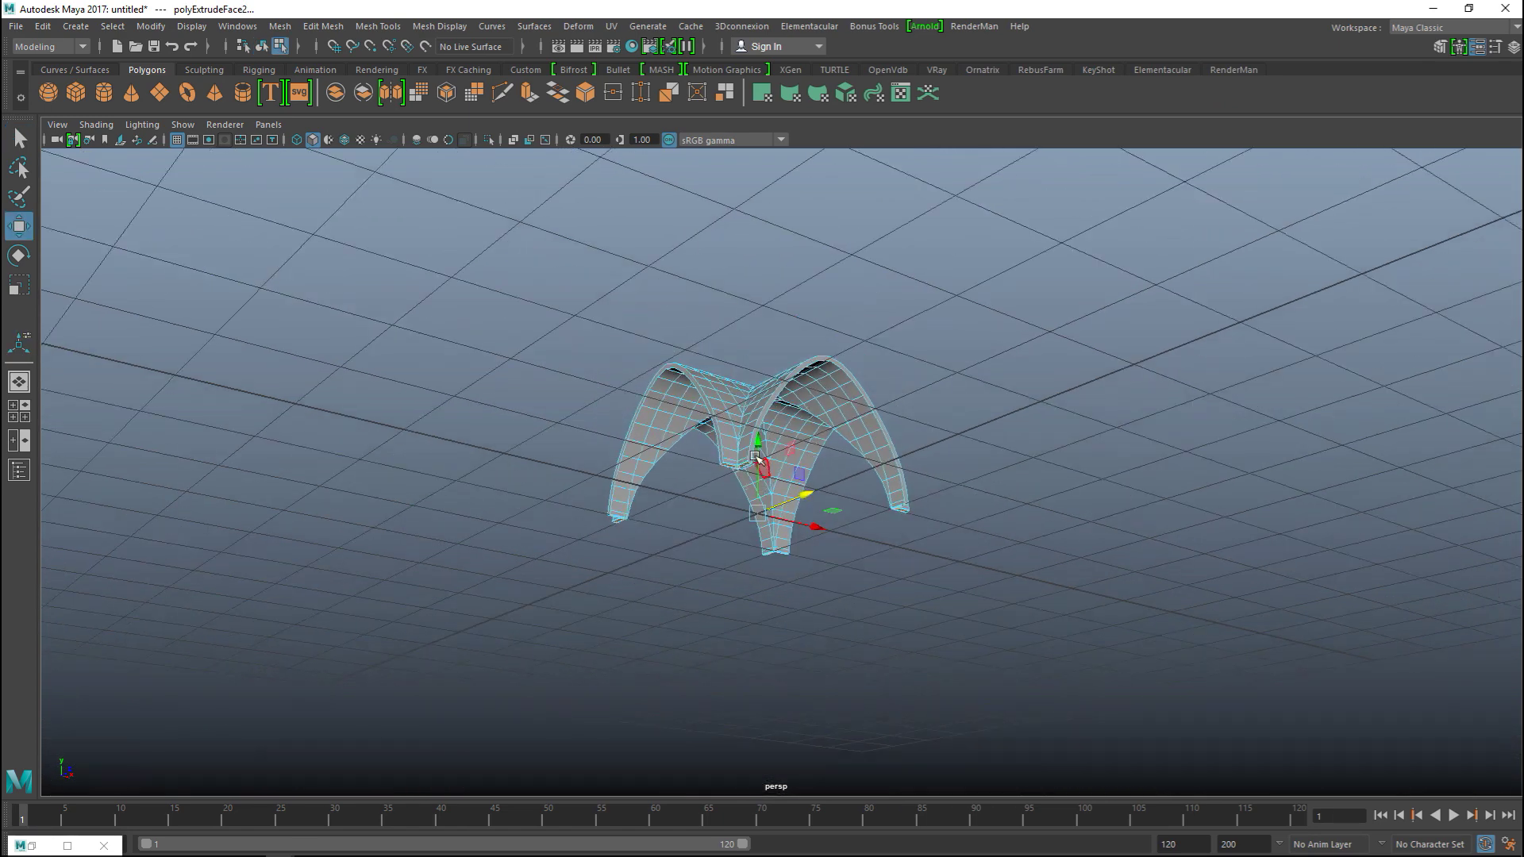
pyautogui.moveTo(759, 454); pyautogui.dragTo(833, 540)
pyautogui.moveTo(783, 473); pyautogui.dragTo(811, 571)
pyautogui.keyDown('alt'); pyautogui.moveTo(946, 598); pyautogui.dragTo(1020, 623); pyautogui.keyUp('alt')
pyautogui.moveTo(814, 345); pyautogui.dragTo(872, 345, button='right')
pyautogui.click(872, 346)
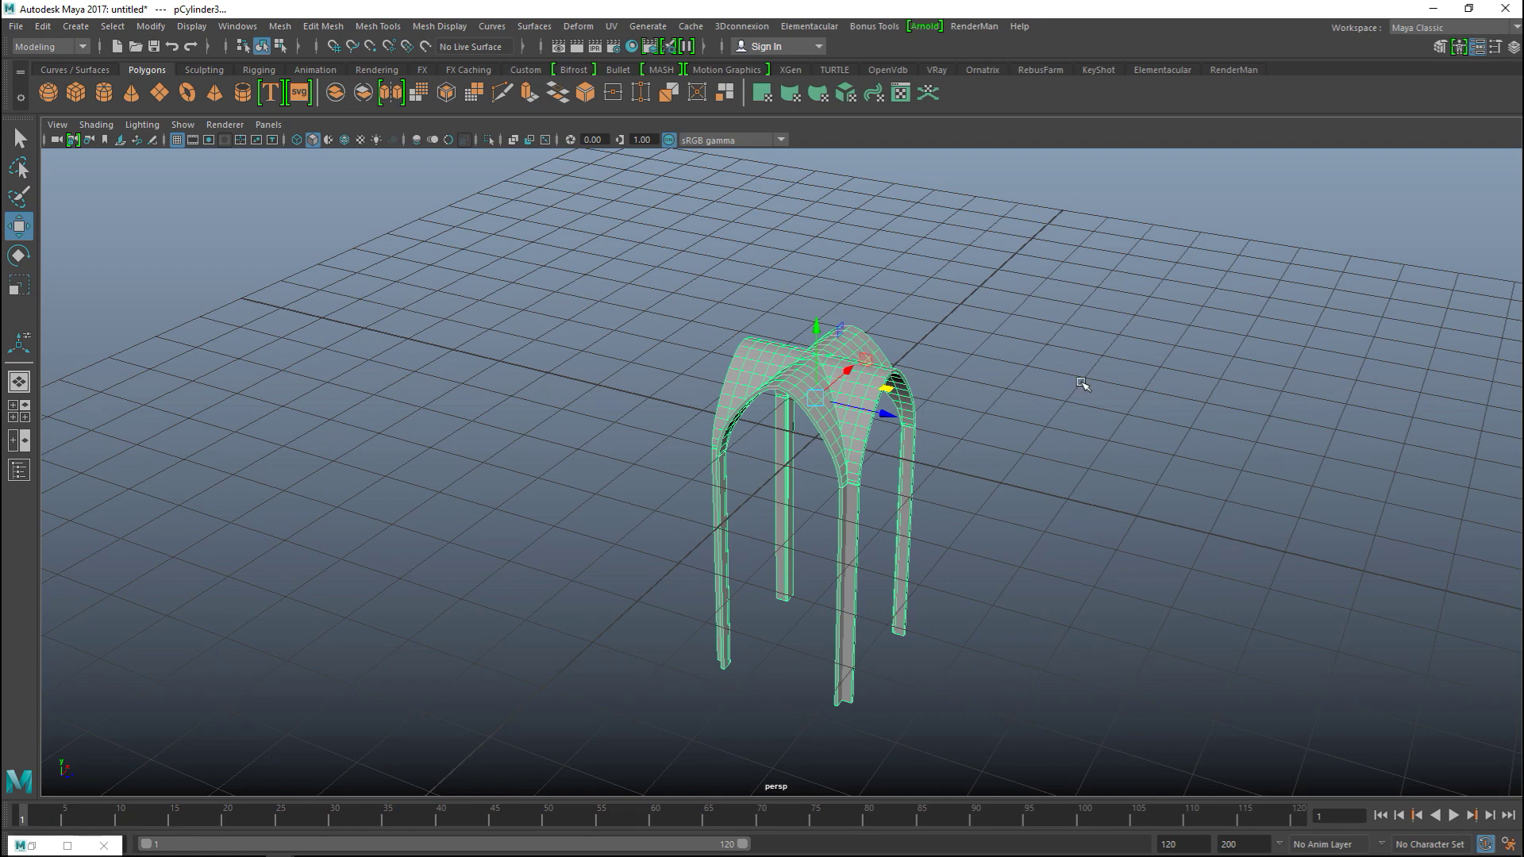
# Run Mesh Cleanup with 'Faces with more than 4 sides' enabled on the vault, then deselect
pyautogui.click(278, 26)
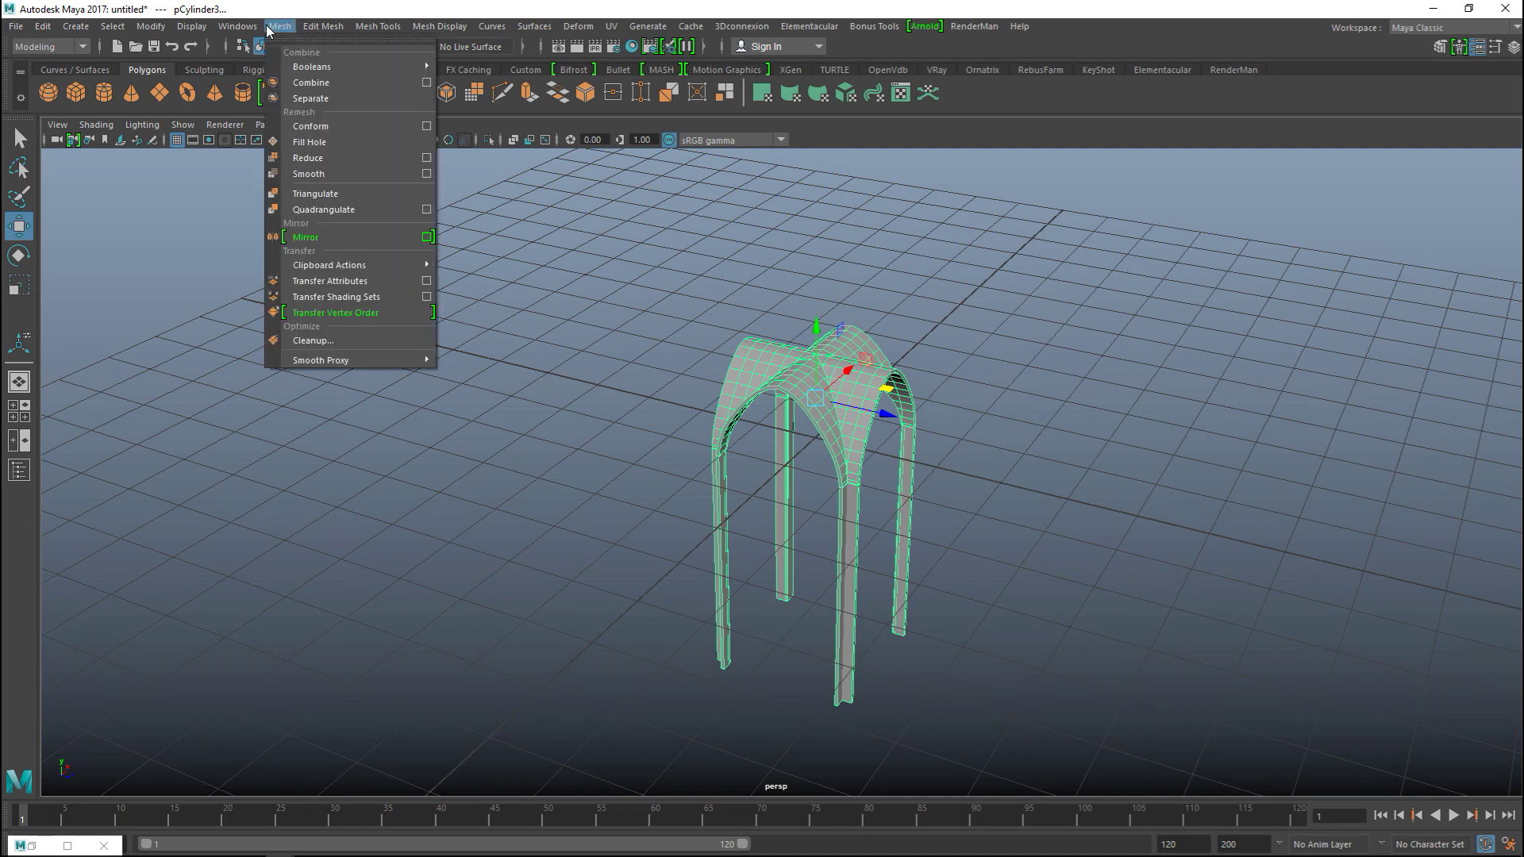
pyautogui.click(350, 341)
pyautogui.moveTo(1162, 232); pyautogui.dragTo(1140, 193)
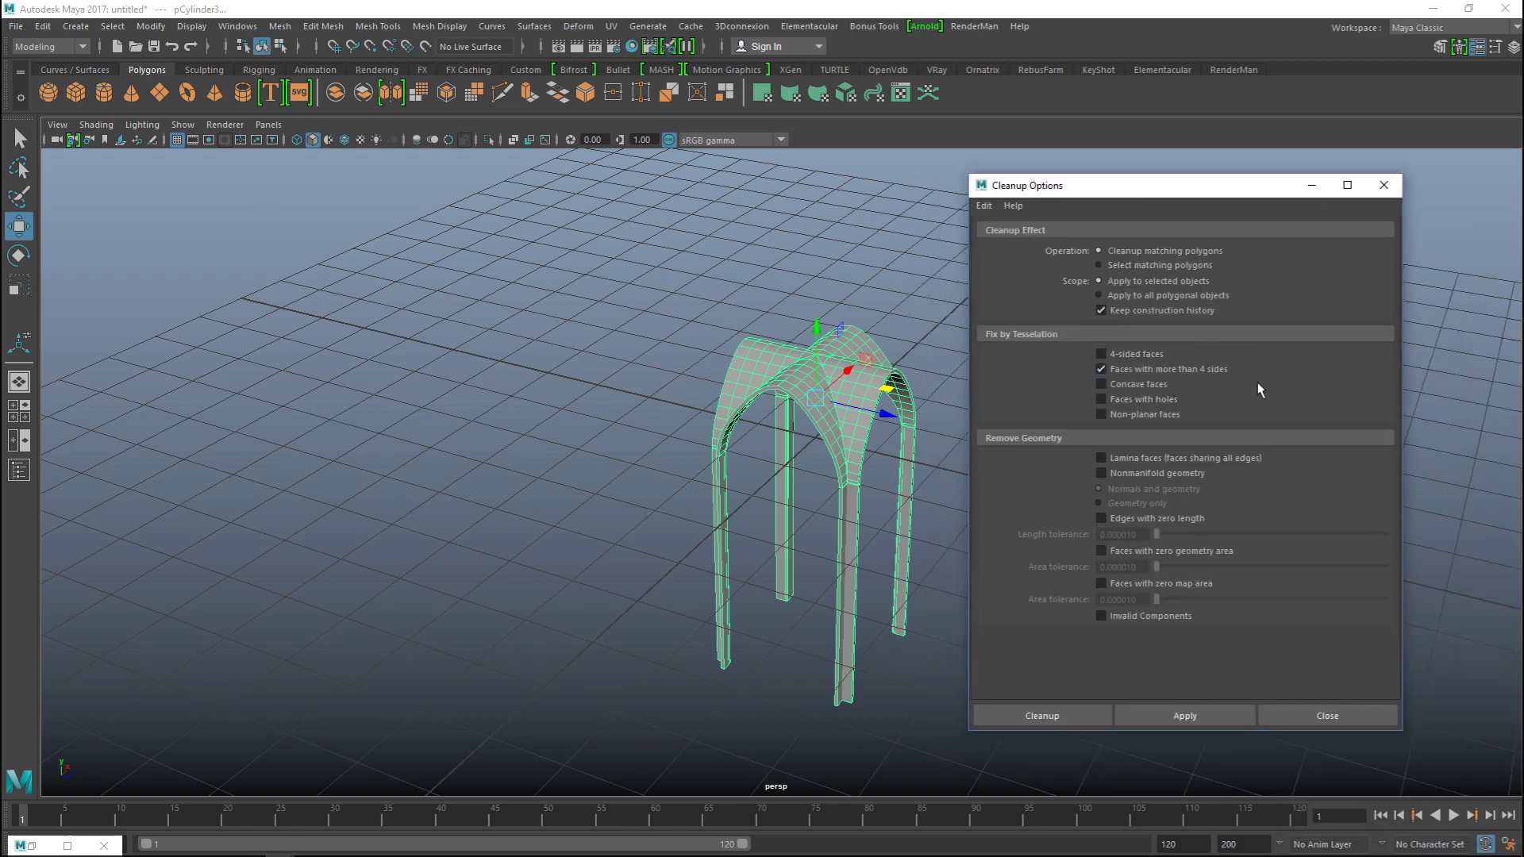
pyautogui.click(1069, 713)
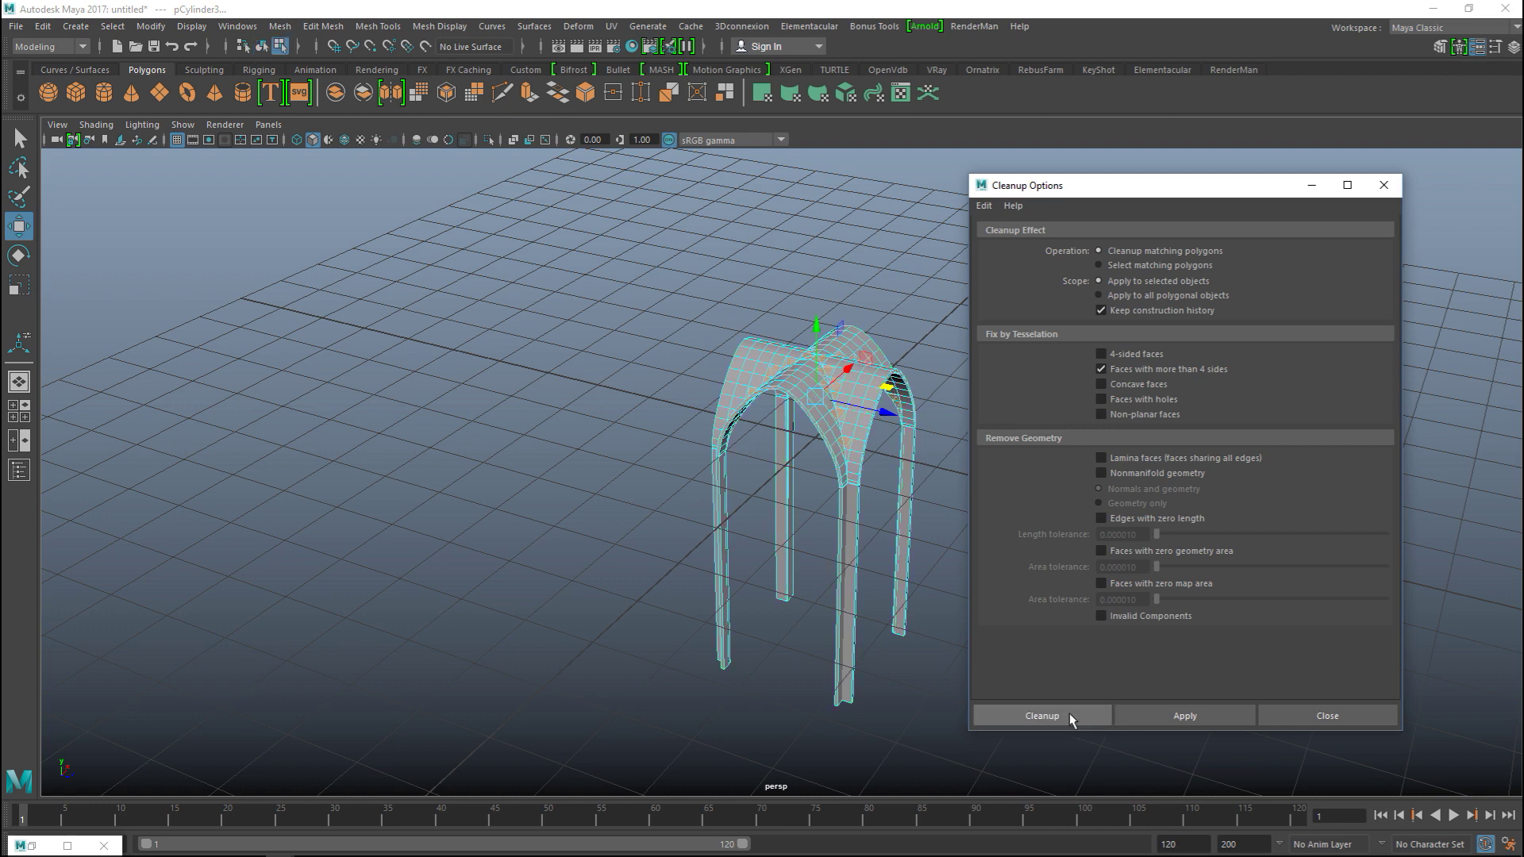
pyautogui.click(1174, 468)
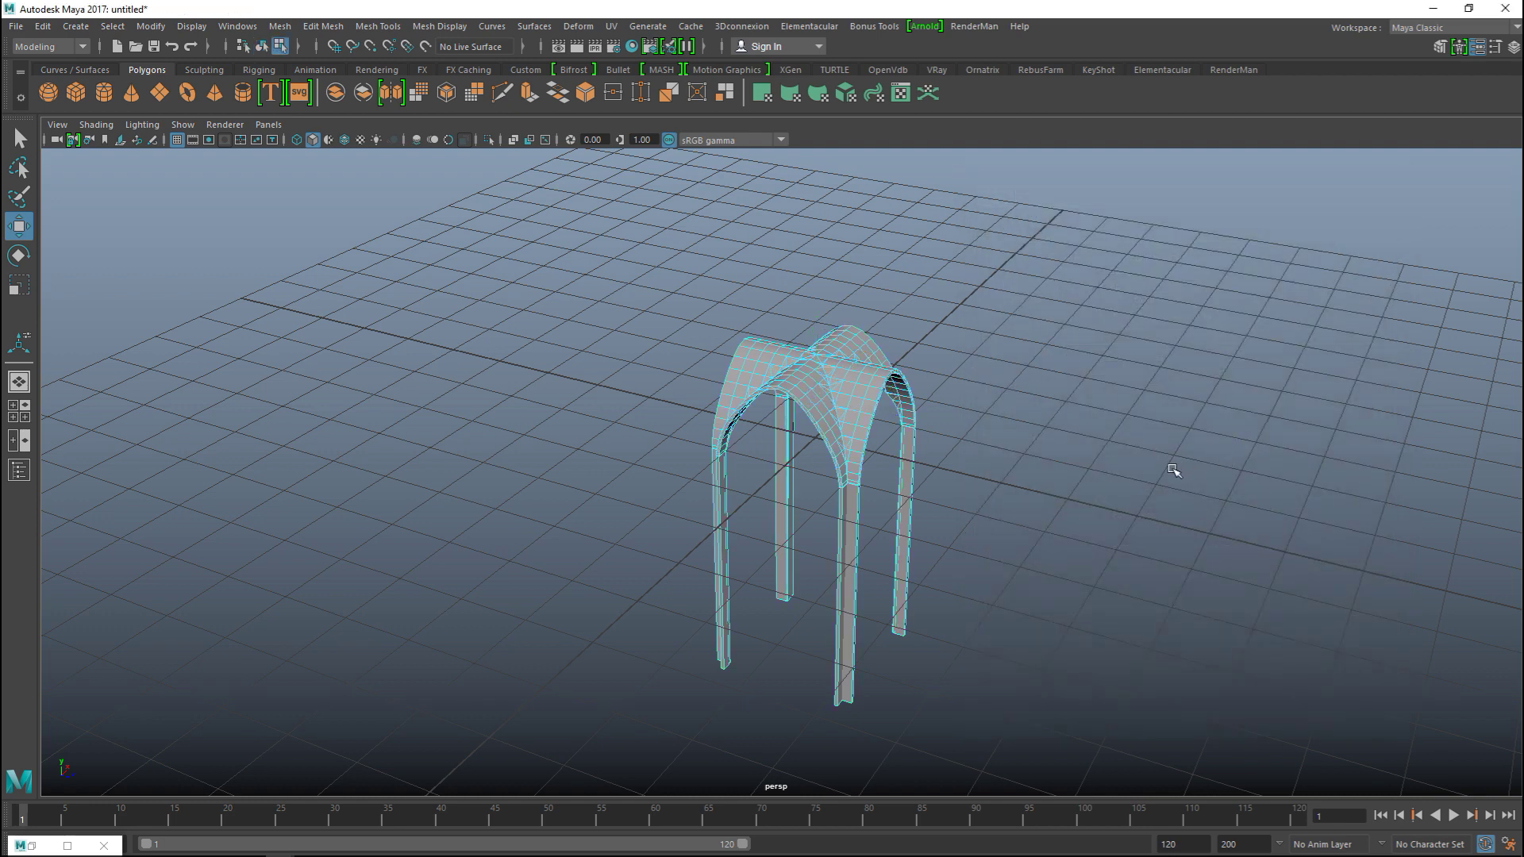
pyautogui.keyDown('alt'); pyautogui.moveTo(1165, 472); pyautogui.dragTo(1063, 475); pyautogui.keyUp('alt')
# Select the whole vault module and vertex-snap its pivot to the top edge in the top view
pyautogui.moveTo(691, 308); pyautogui.dragTo(746, 305, button='right')
pyautogui.press('F8')
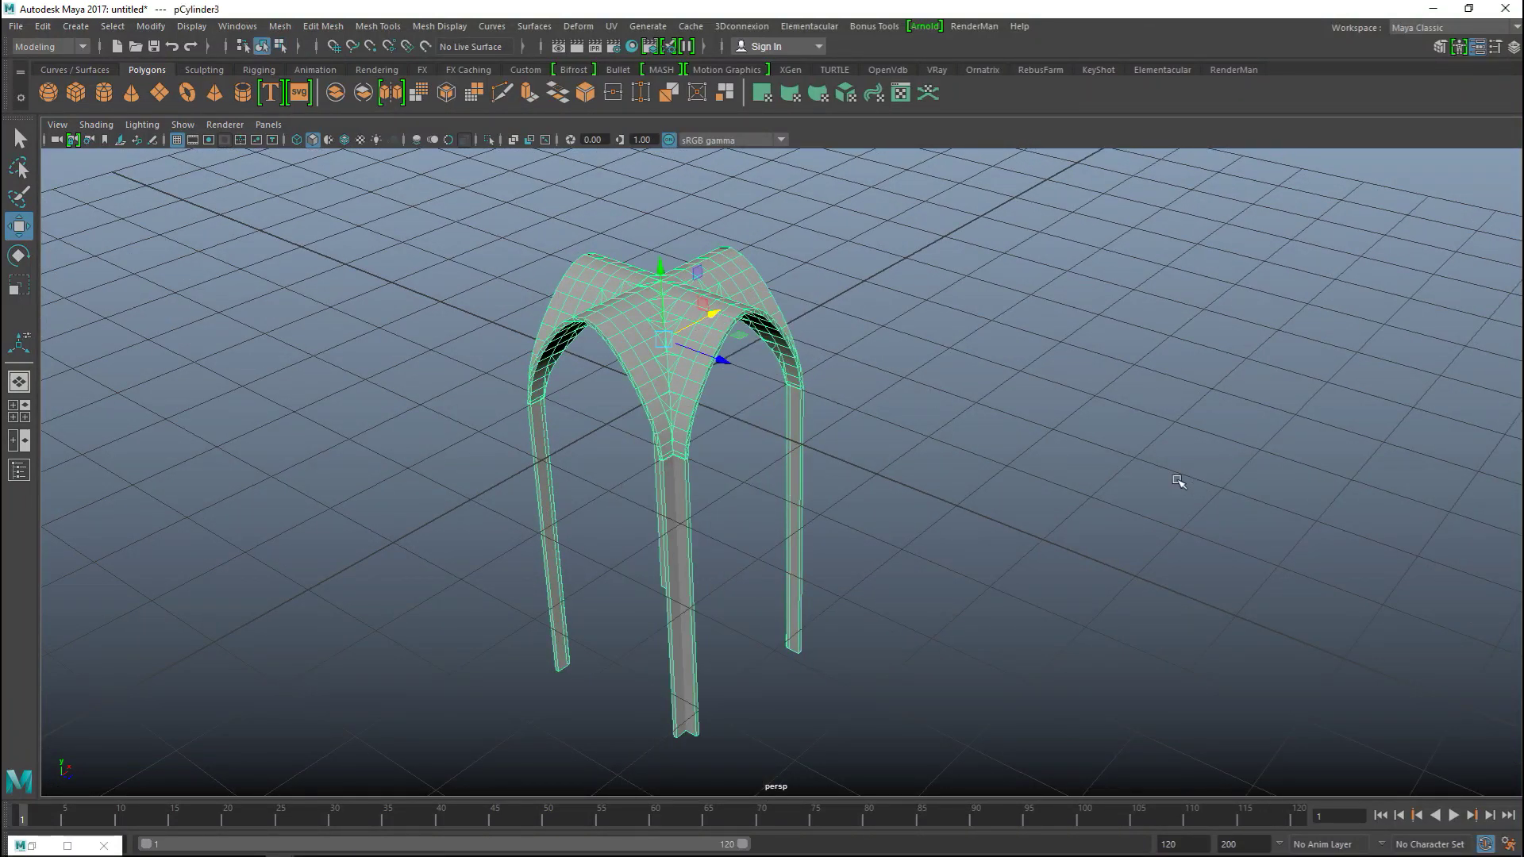
pyautogui.click(28, 419)
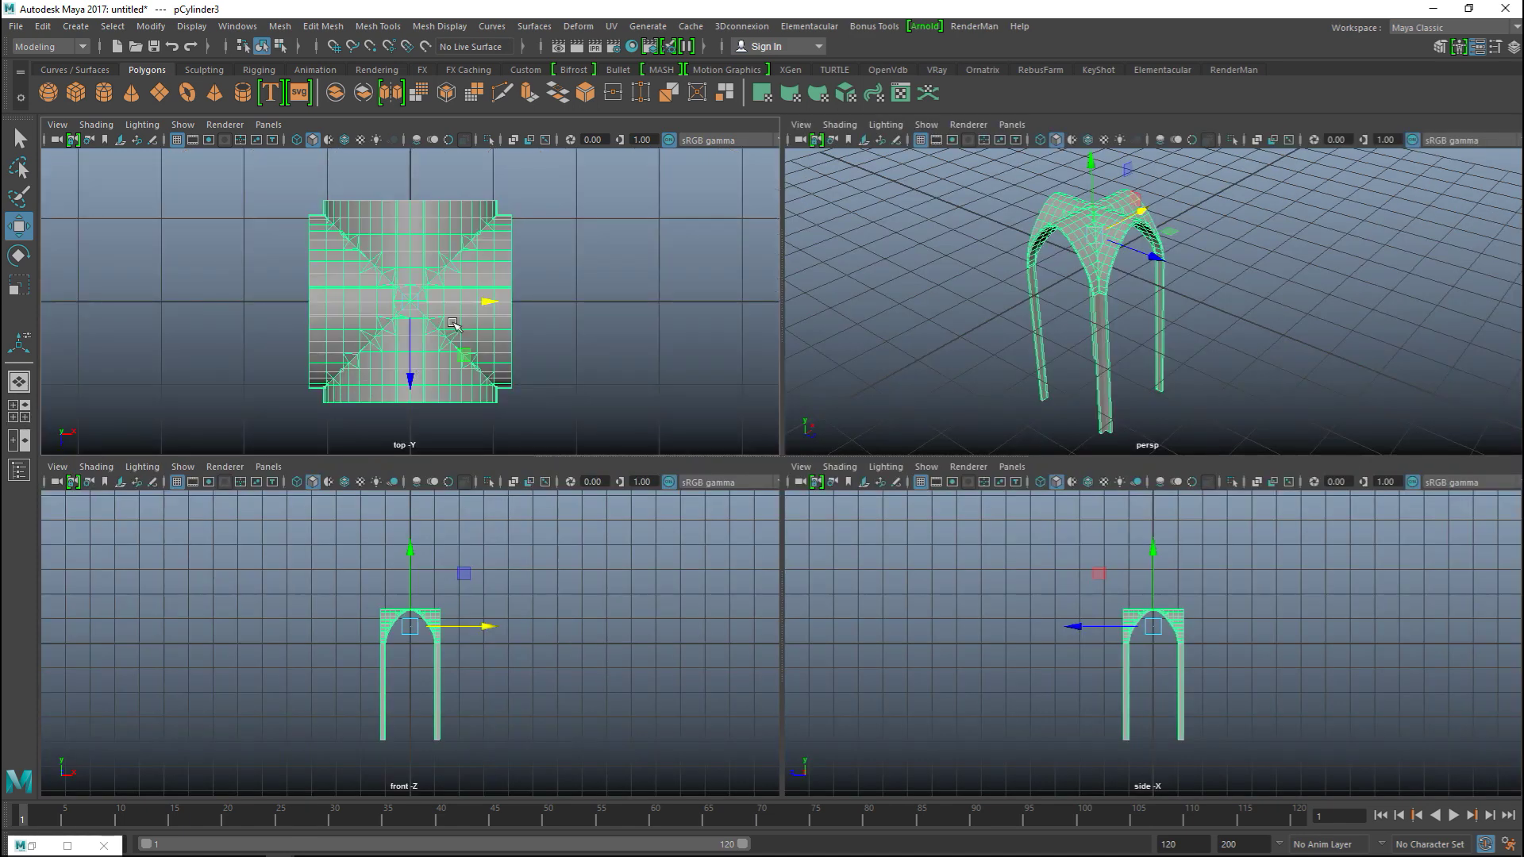
pyautogui.press('space')
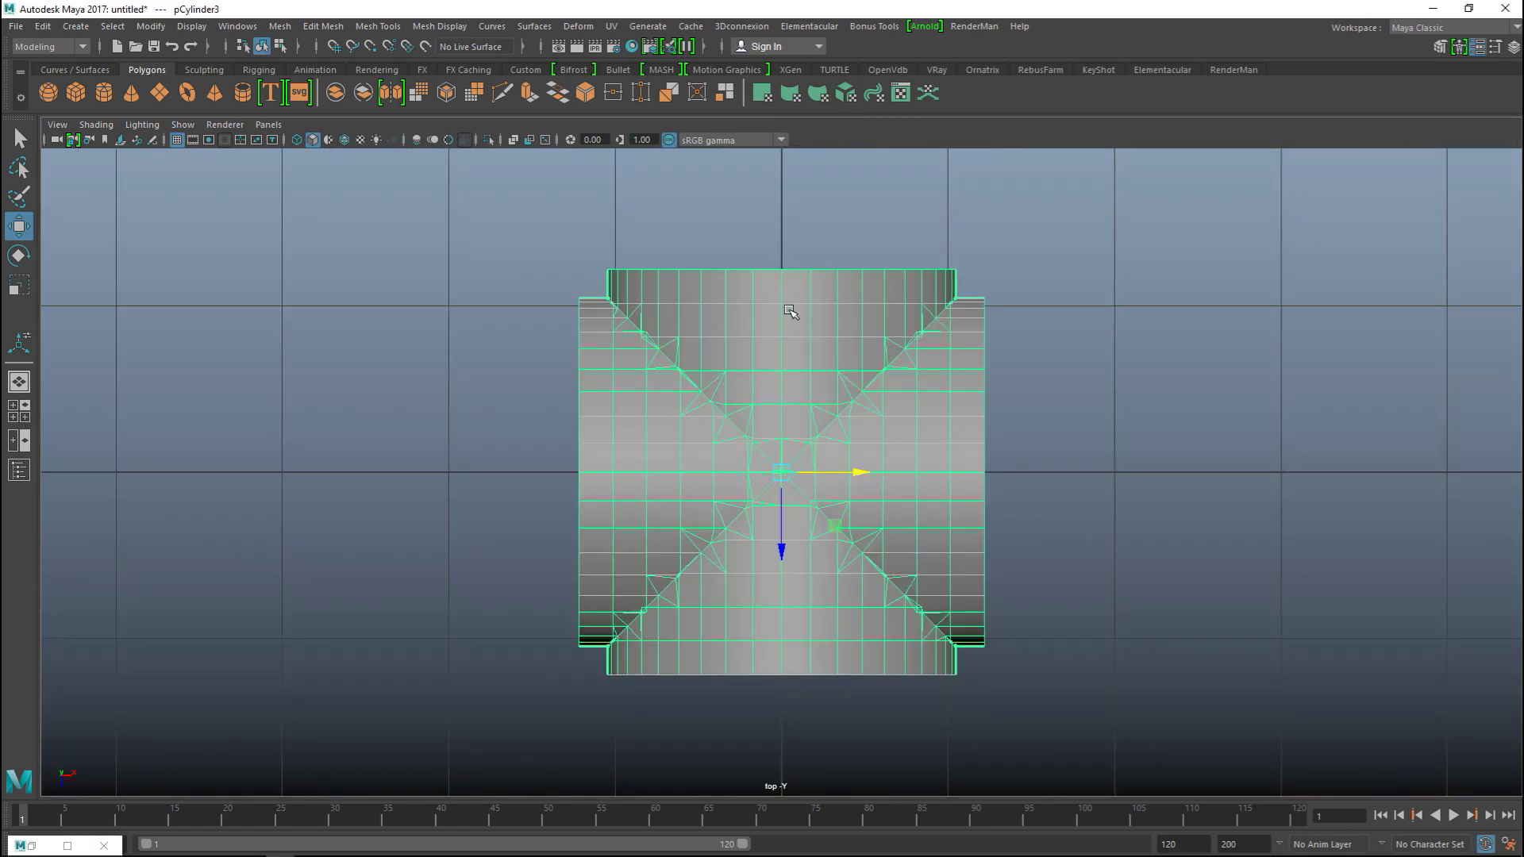
pyautogui.press('d')
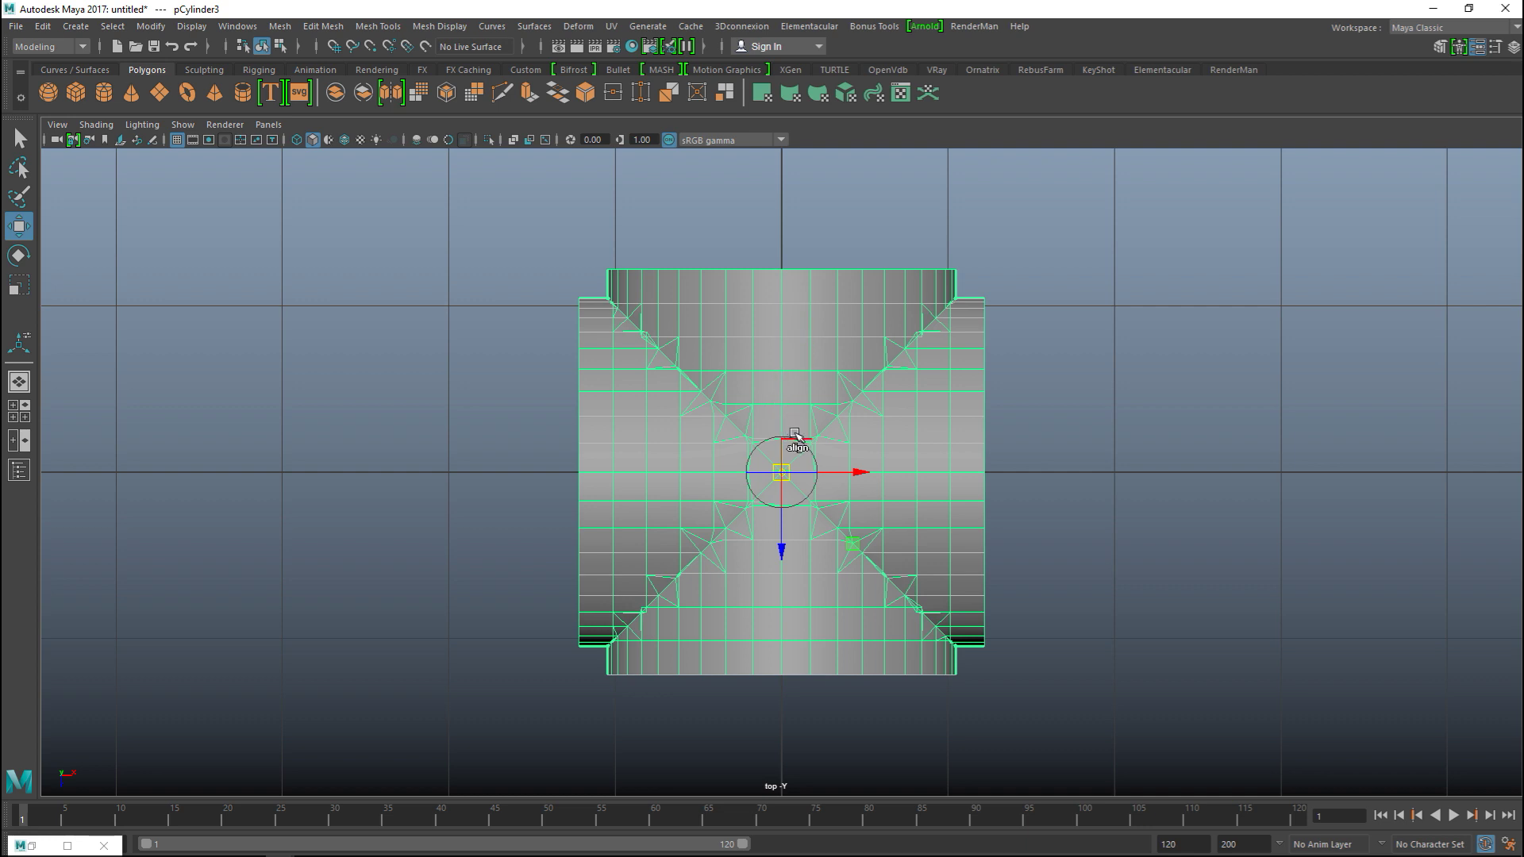
pyautogui.press('v')
pyautogui.moveTo(778, 544); pyautogui.dragTo(780, 270, button='middle')
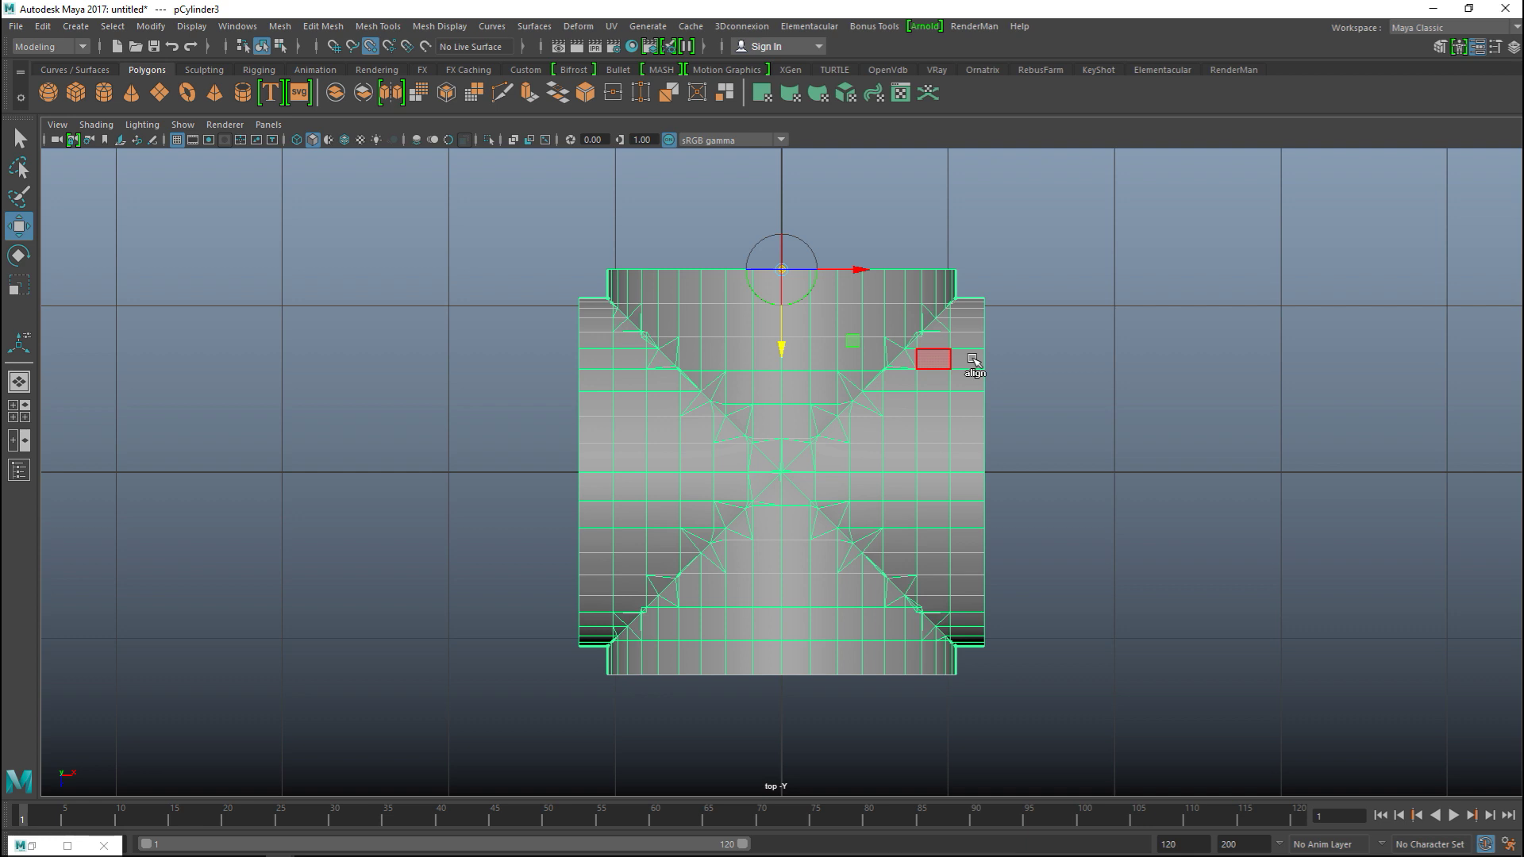
pyautogui.scroll(-5, 1000, 365)
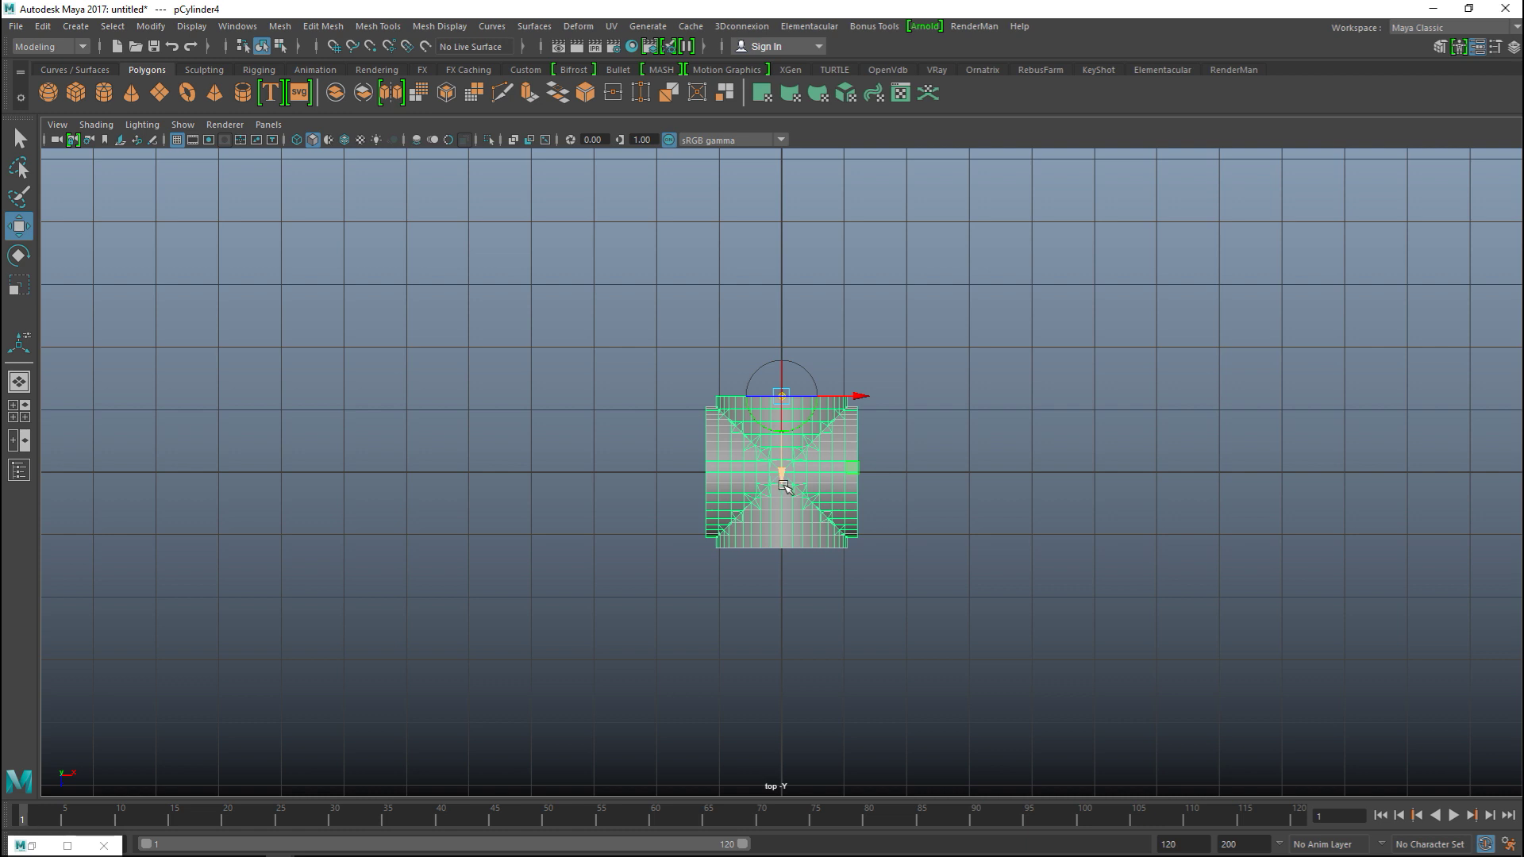
pyautogui.press('Insert')
# Snap a copy flush below the original, then add three more bays with Shift+D
pyautogui.press('v')
pyautogui.moveTo(780, 479); pyautogui.dragTo(799, 647)
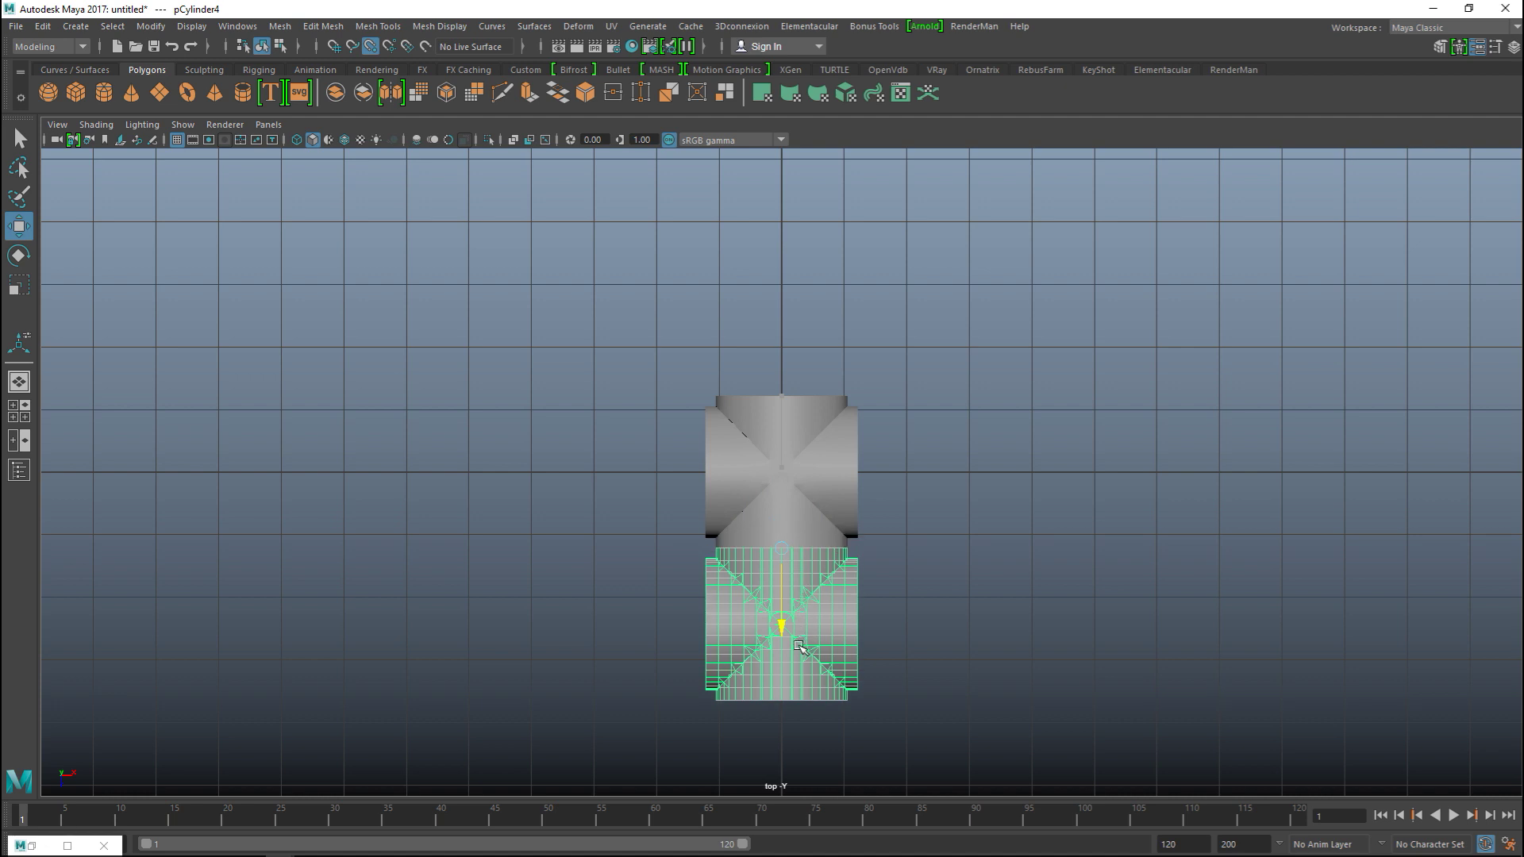
pyautogui.moveTo(772, 588)
pyautogui.mouseDown()
pyautogui.moveTo(774, 540)
pyautogui.moveTo(789, 607)
pyautogui.mouseUp()
pyautogui.scroll(-3, 933, 558)
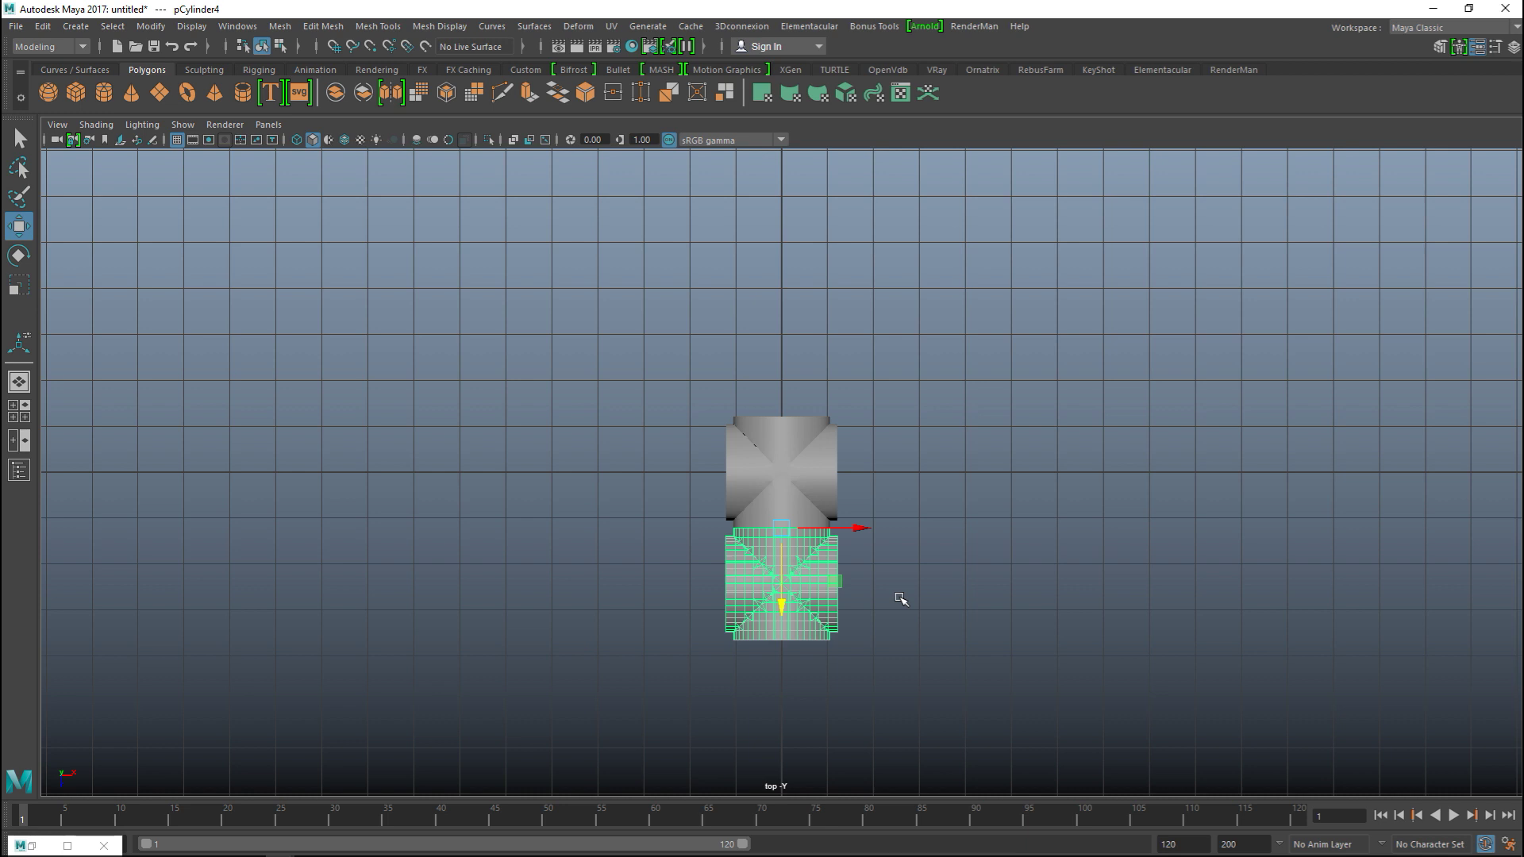
pyautogui.hotkey('shift', 'd')
pyautogui.hotkey('shift', 'd')
pyautogui.hotkey('shift', 'd')
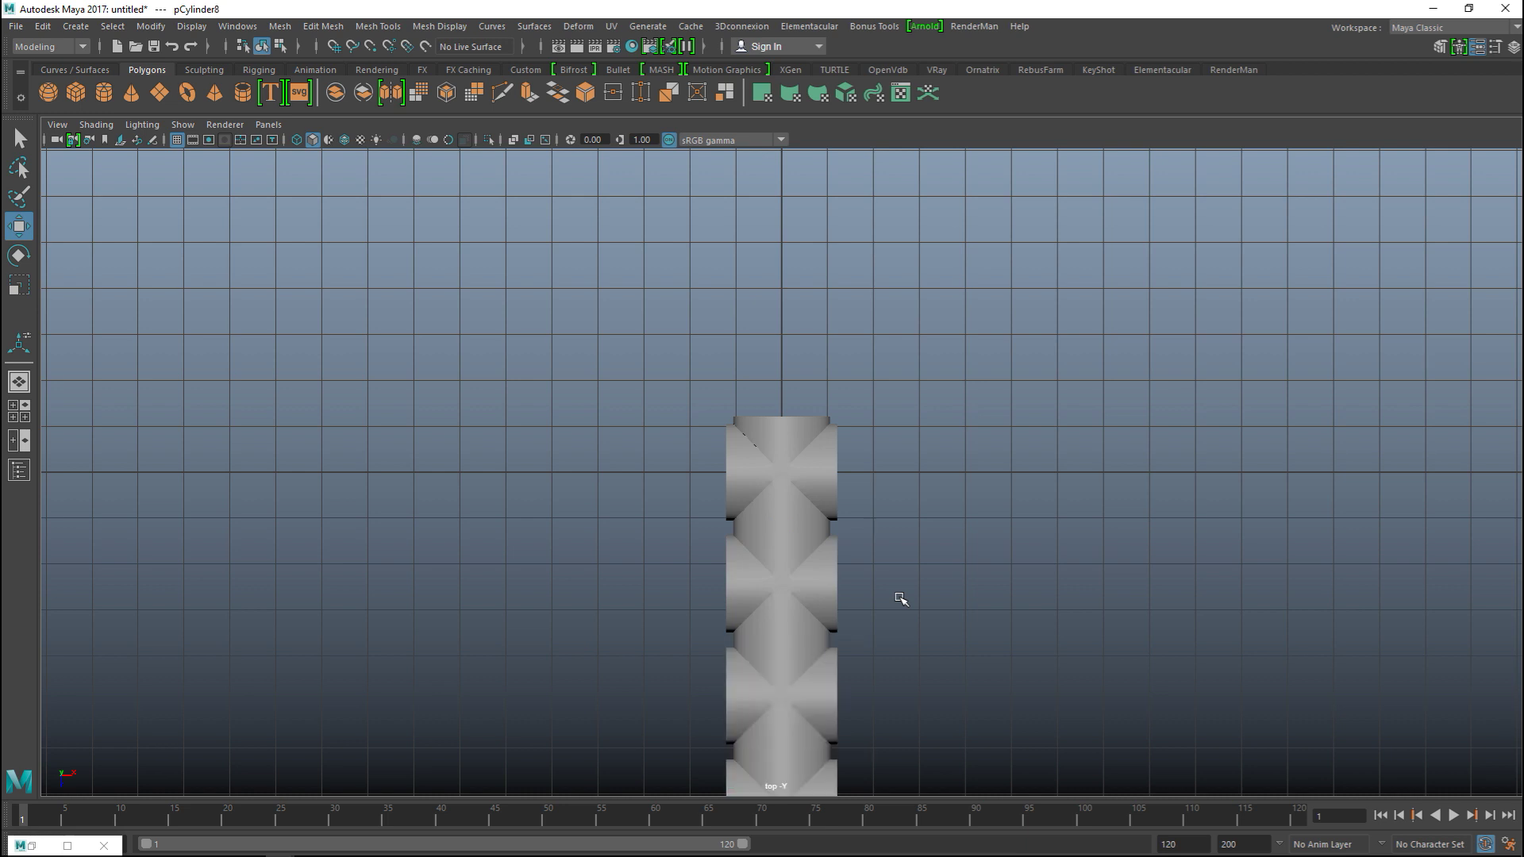
# Select the row of bays and place a copied row flush beside it, viewed in wireframe
pyautogui.scroll(-1, 1024, 503)
pyautogui.scroll(-1, 871, 316)
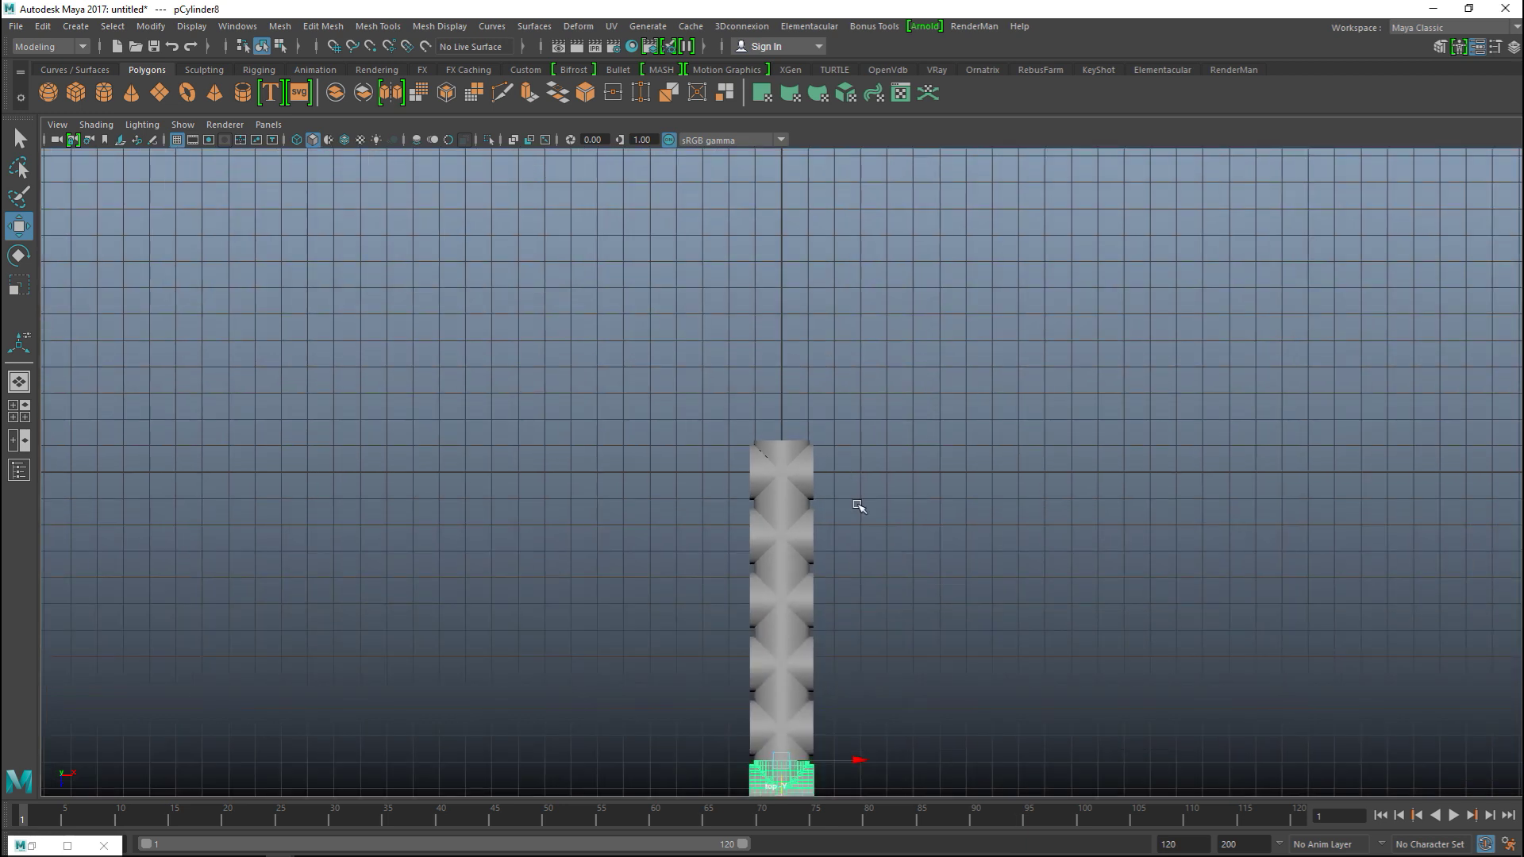
pyautogui.scroll(-2, 857, 508)
pyautogui.moveTo(596, 208); pyautogui.dragTo(730, 746)
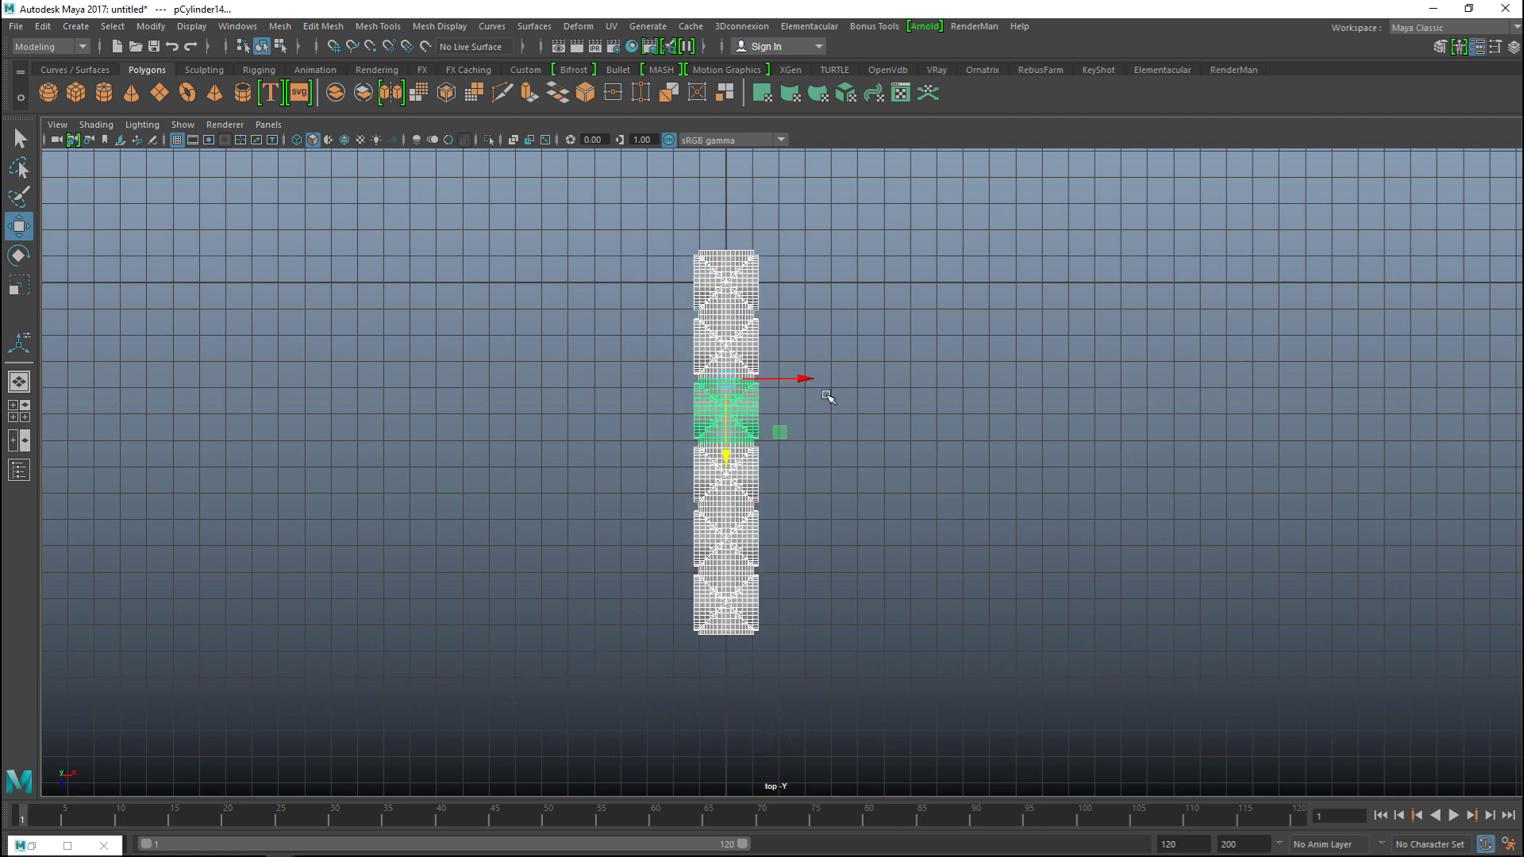
pyautogui.moveTo(803, 379); pyautogui.dragTo(873, 382)
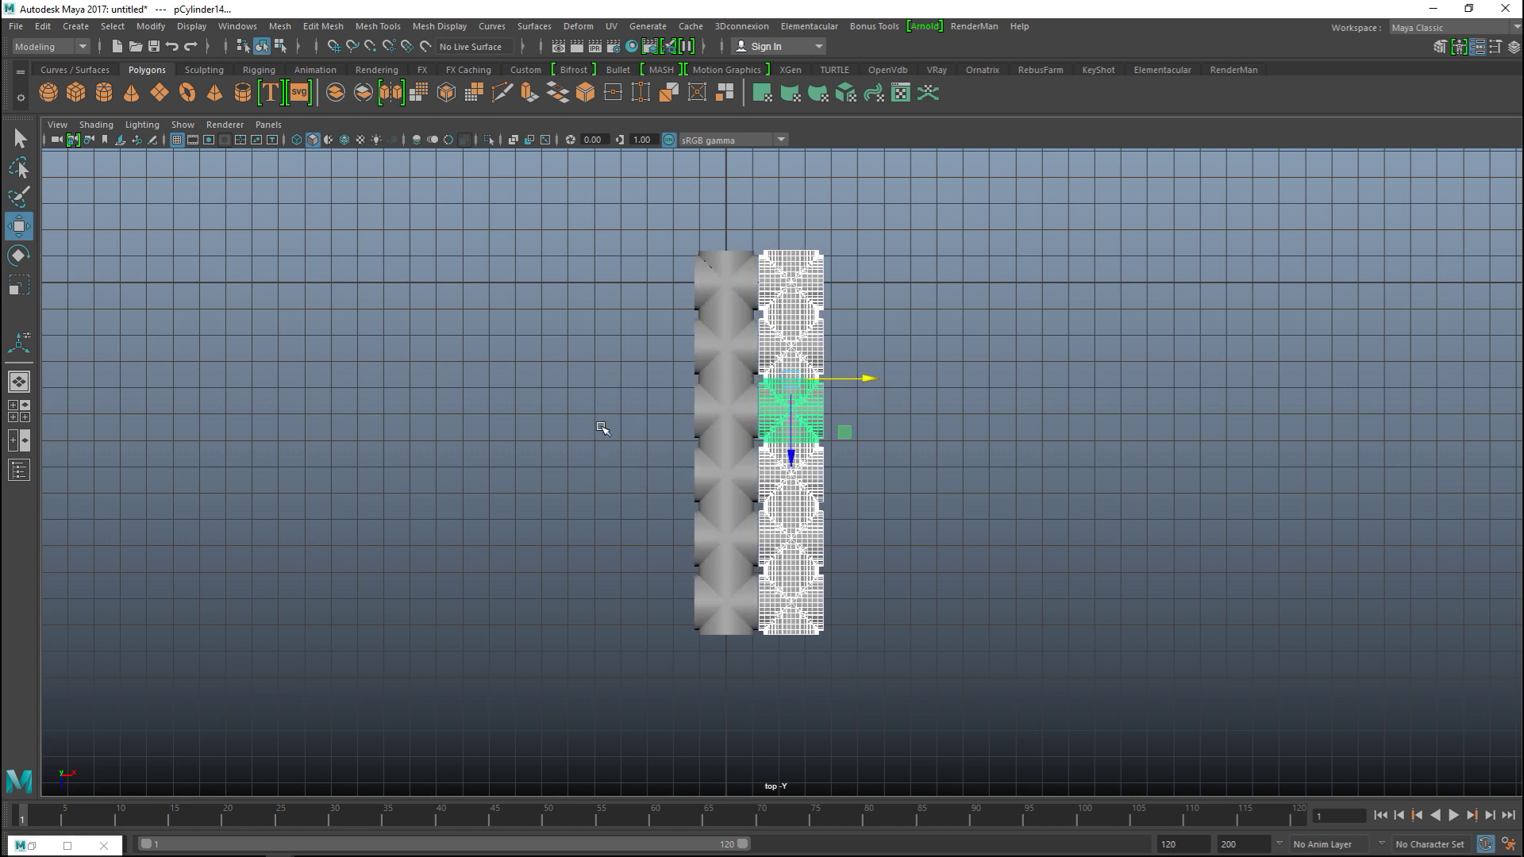
pyautogui.scroll(1, 658, 454)
pyautogui.scroll(1, 703, 500)
pyautogui.scroll(1, 702, 510)
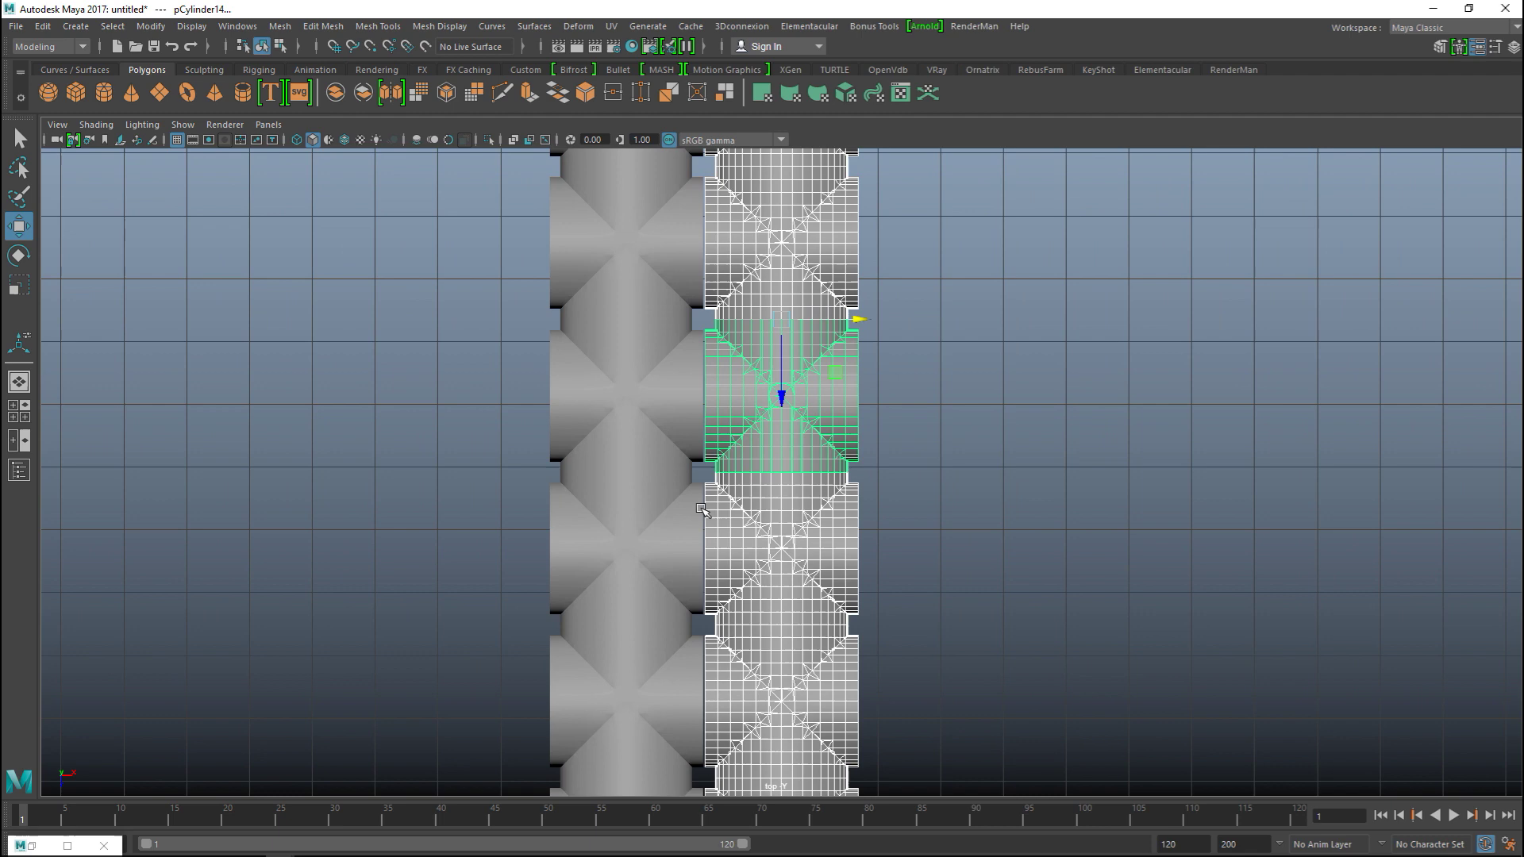
pyautogui.press('4')
pyautogui.scroll(1, 764, 490)
pyautogui.scroll(1, 768, 448)
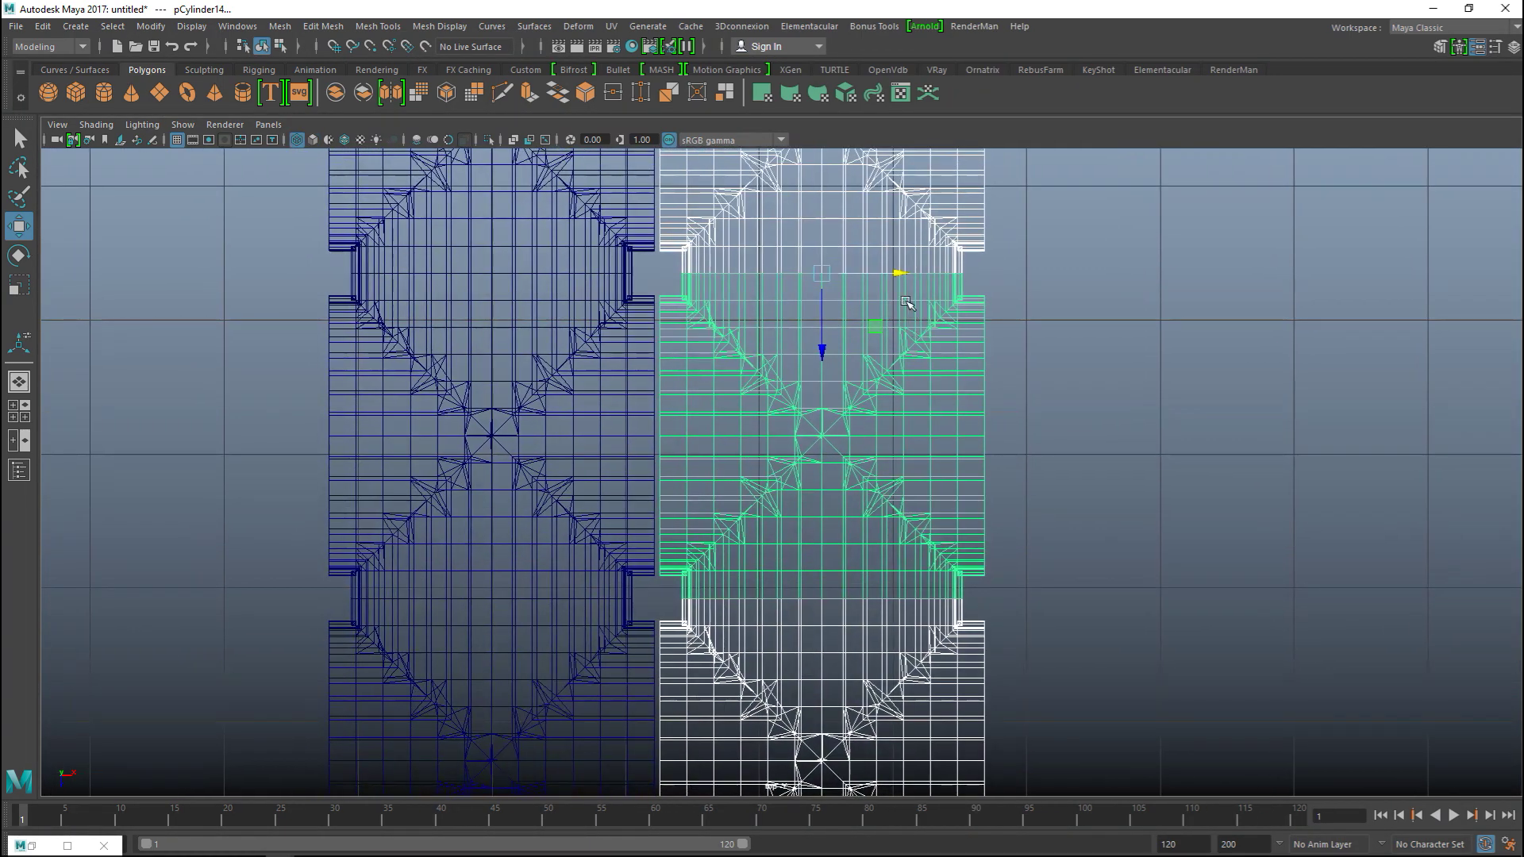
pyautogui.moveTo(896, 274); pyautogui.dragTo(894, 275, button='middle')
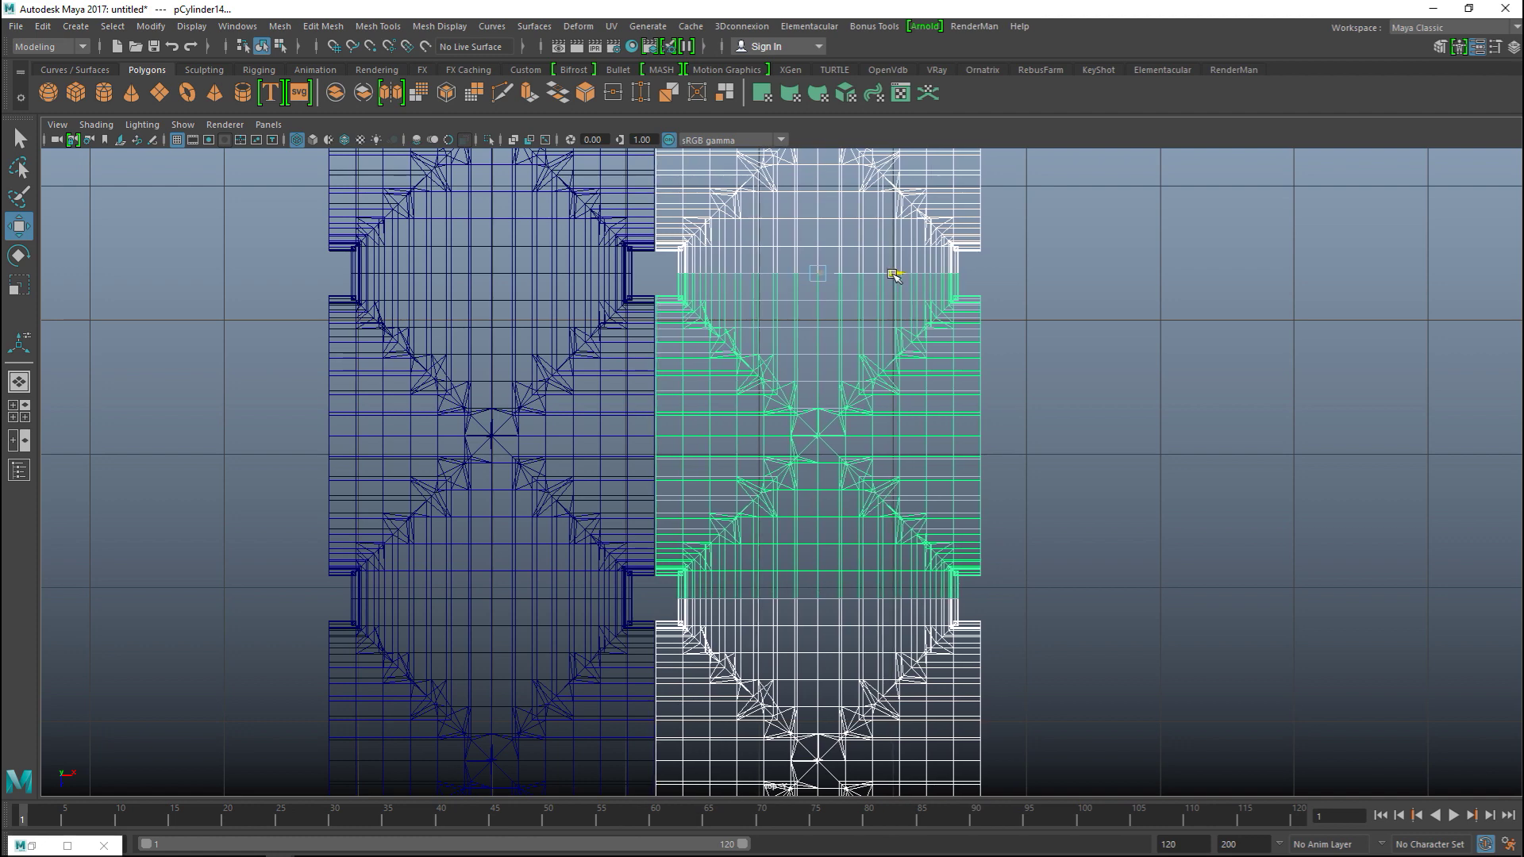
# Add two more parallel rows of bays with Shift+D to widen the grid
pyautogui.keyDown('alt'); pyautogui.moveTo(891, 279); pyautogui.dragTo(213, 329, button='right'); pyautogui.keyUp('alt')
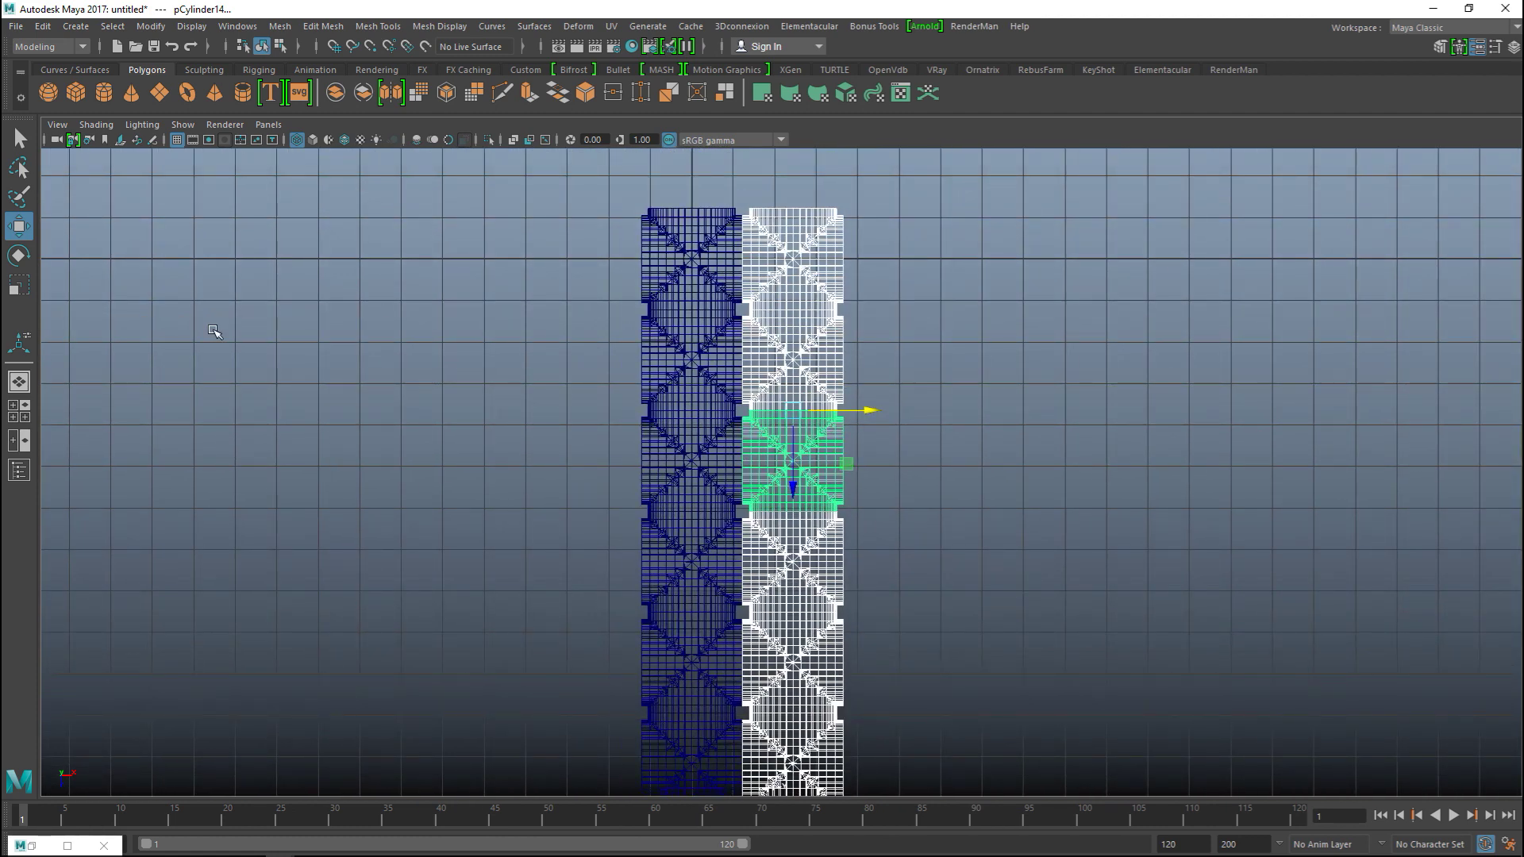
pyautogui.hotkey('shift', 'd')
pyautogui.hotkey('shift', 'd')
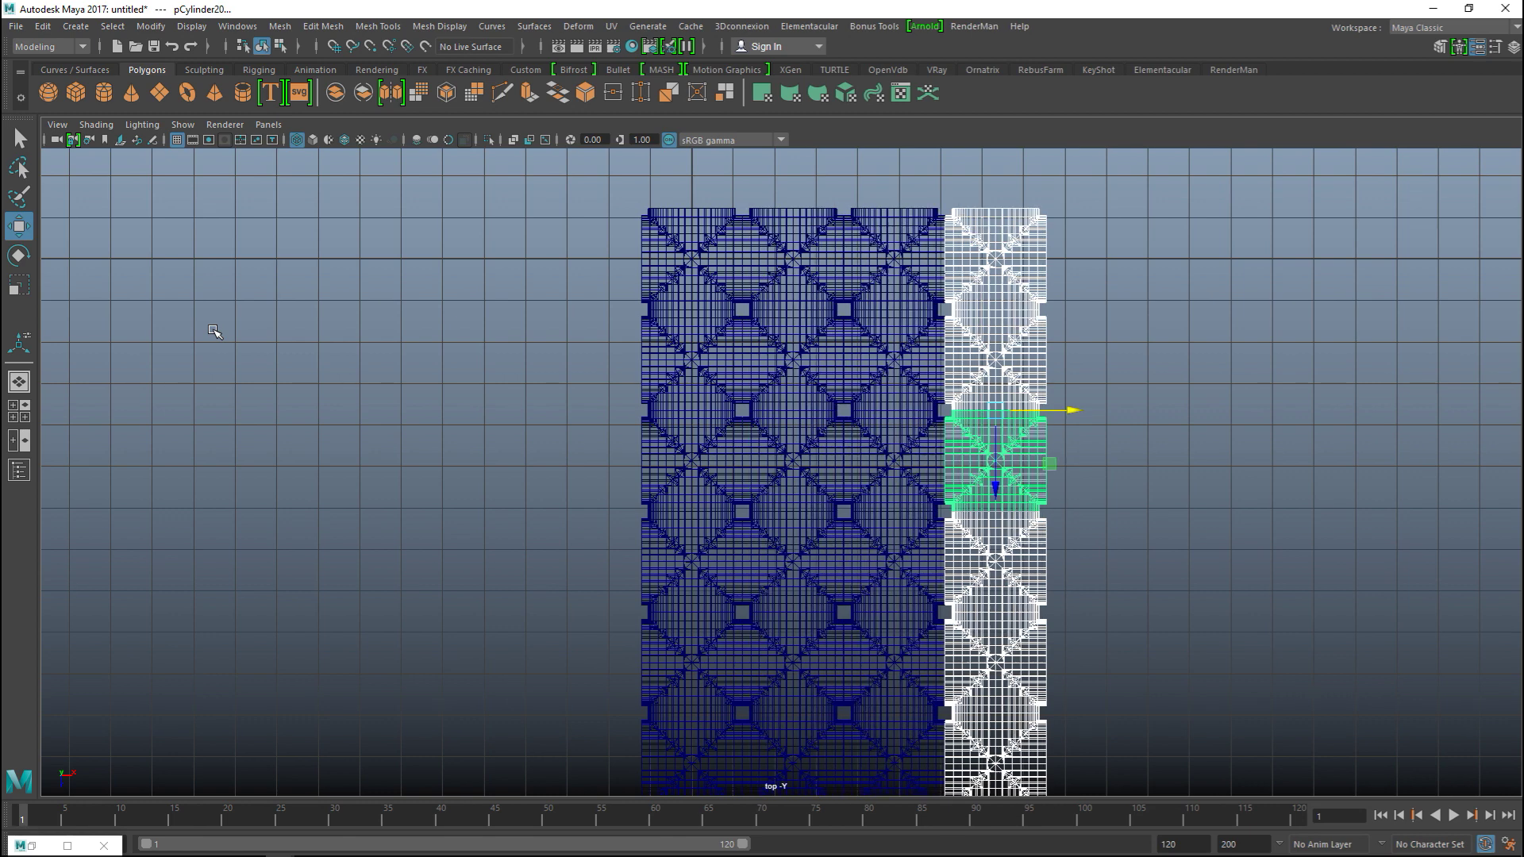
pyautogui.hotkey('shift', 'd')
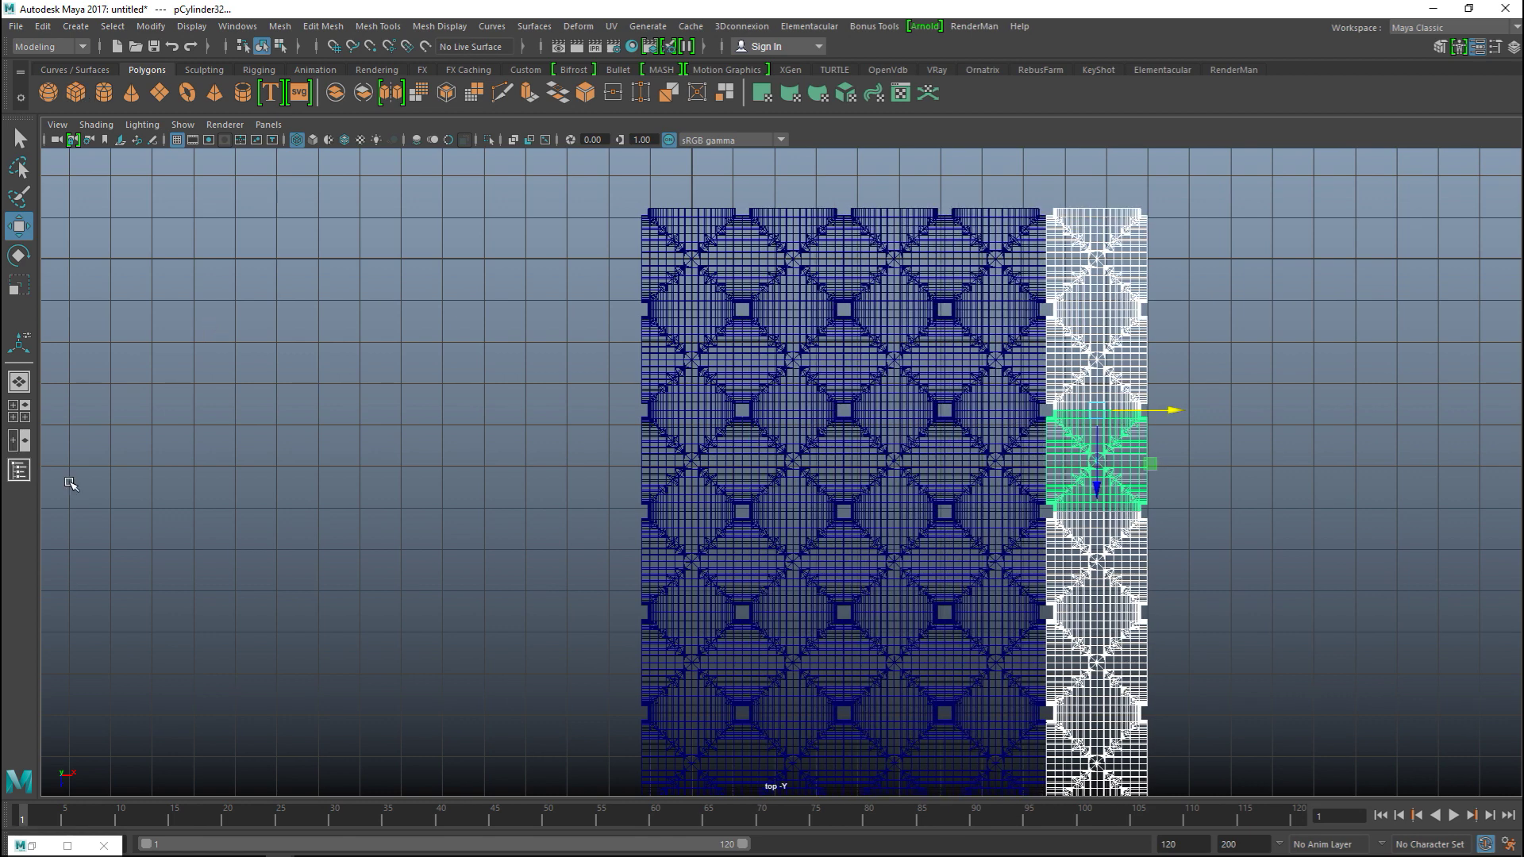
pyautogui.click(19, 411)
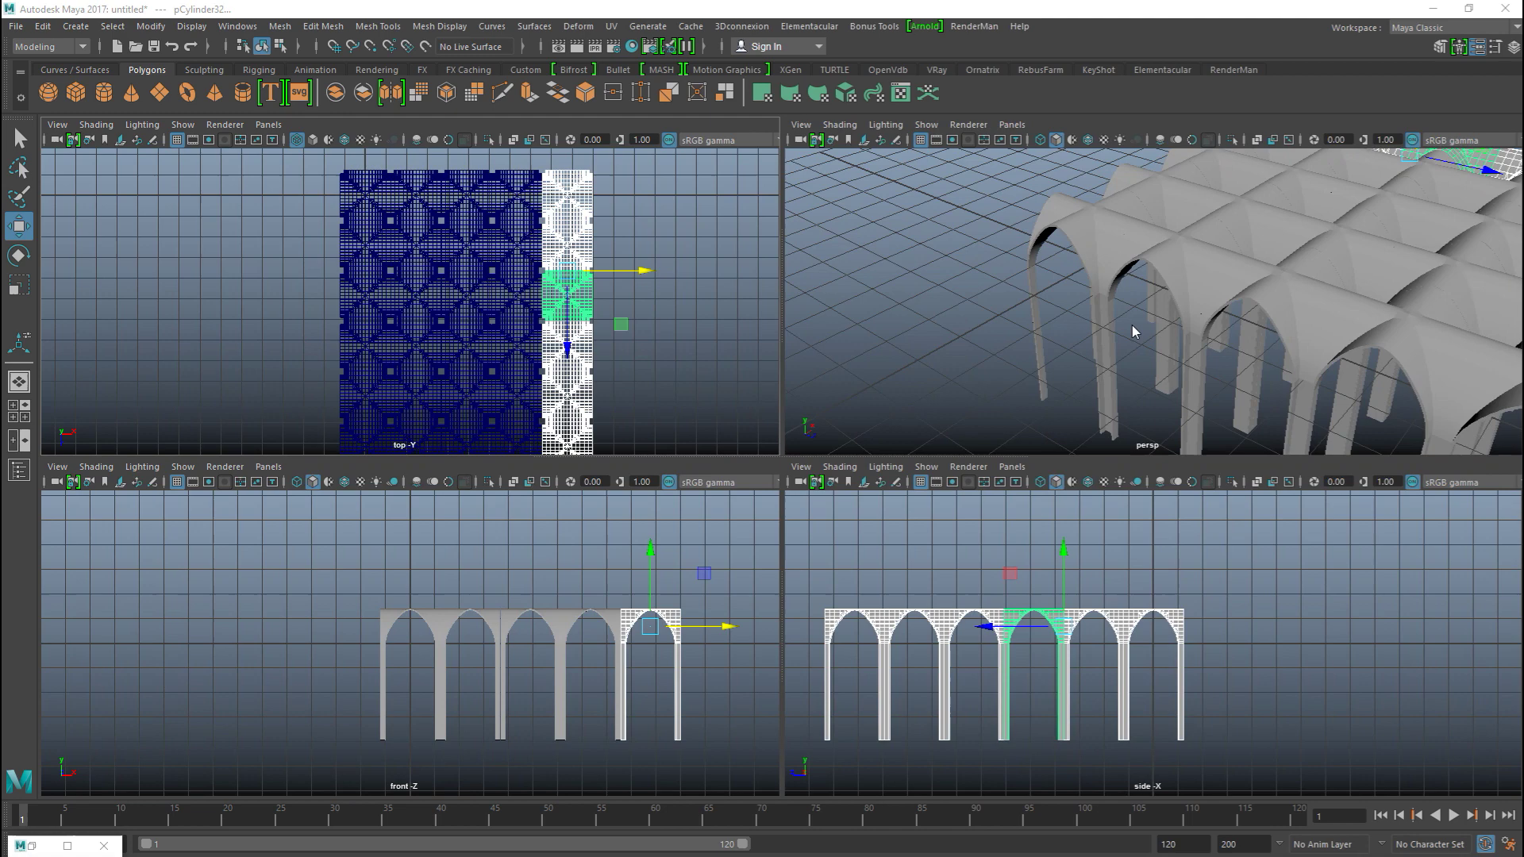
# Maximize the perspective view, deselect, and orbit beneath the columns to look up at the vaulted grid
pyautogui.press('space')
pyautogui.scroll(-5, 1071, 368)
pyautogui.keyDown('alt'); pyautogui.moveTo(990, 458); pyautogui.dragTo(1235, 525); pyautogui.keyUp('alt')
pyautogui.click(1269, 546)
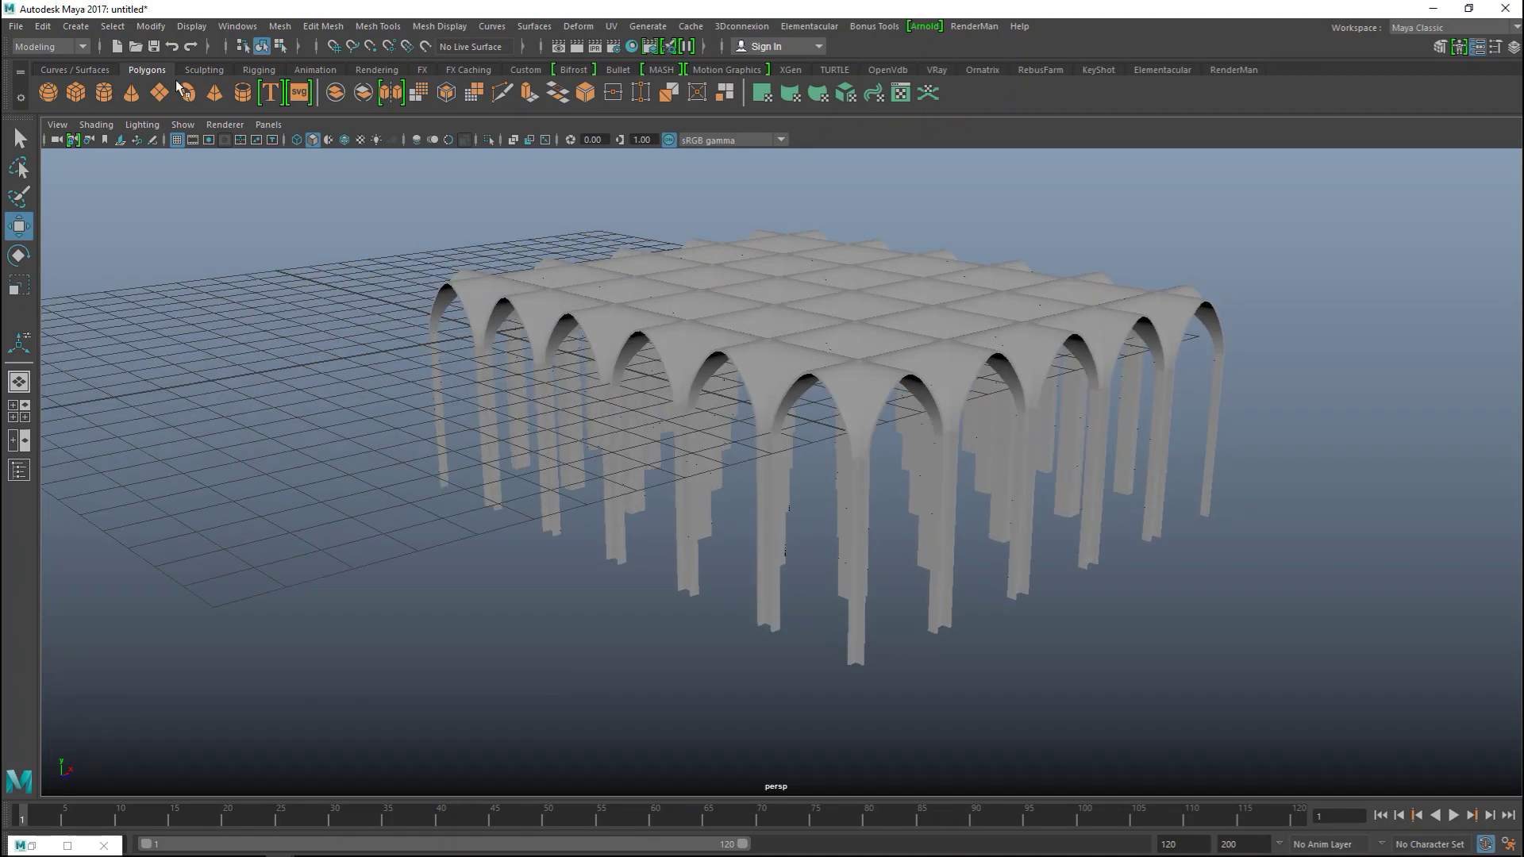
pyautogui.keyDown('alt'); pyautogui.moveTo(911, 476); pyautogui.dragTo(1104, 561, button='right'); pyautogui.keyUp('alt')
pyautogui.keyDown('alt'); pyautogui.moveTo(1103, 561); pyautogui.dragTo(1109, 640); pyautogui.keyUp('alt')
pyautogui.keyDown('alt'); pyautogui.moveTo(1109, 640); pyautogui.dragTo(1119, 696, button='middle'); pyautogui.keyUp('alt')
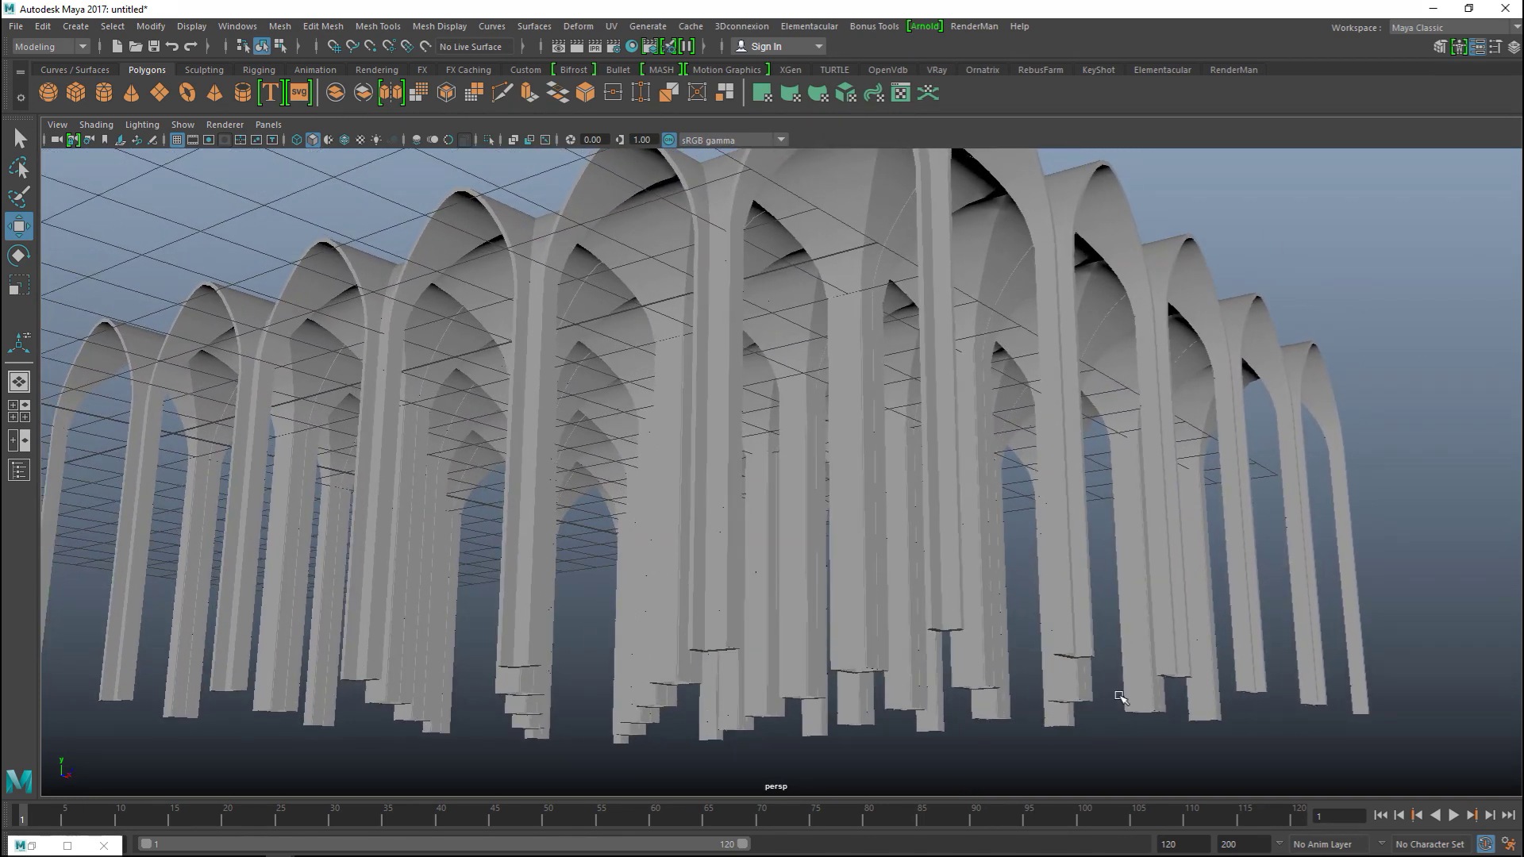